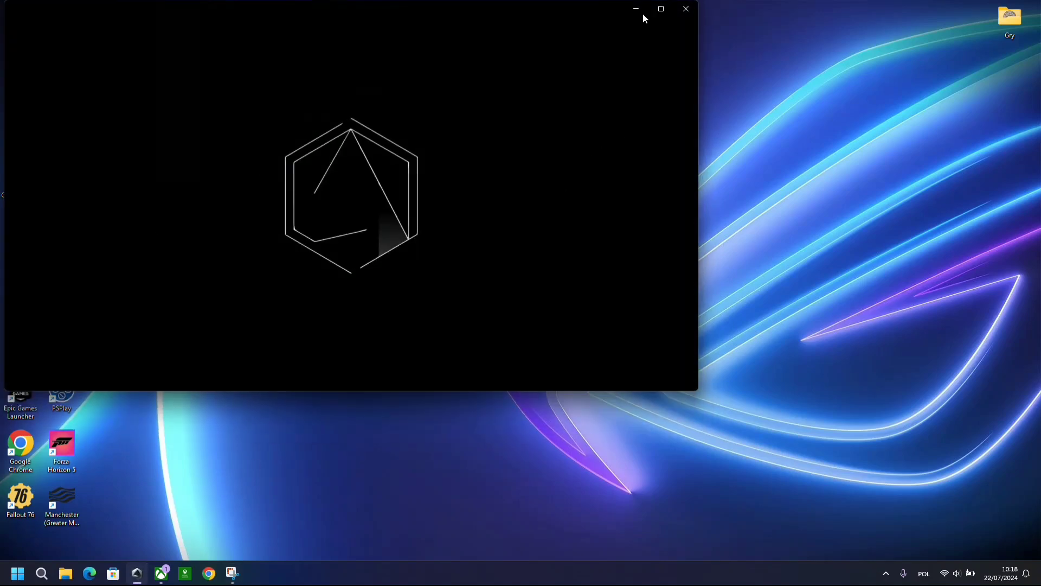
Step: Maximize Armoury Crate SE and browse the 43-title All Games grid with the D-pad
click(661, 9)
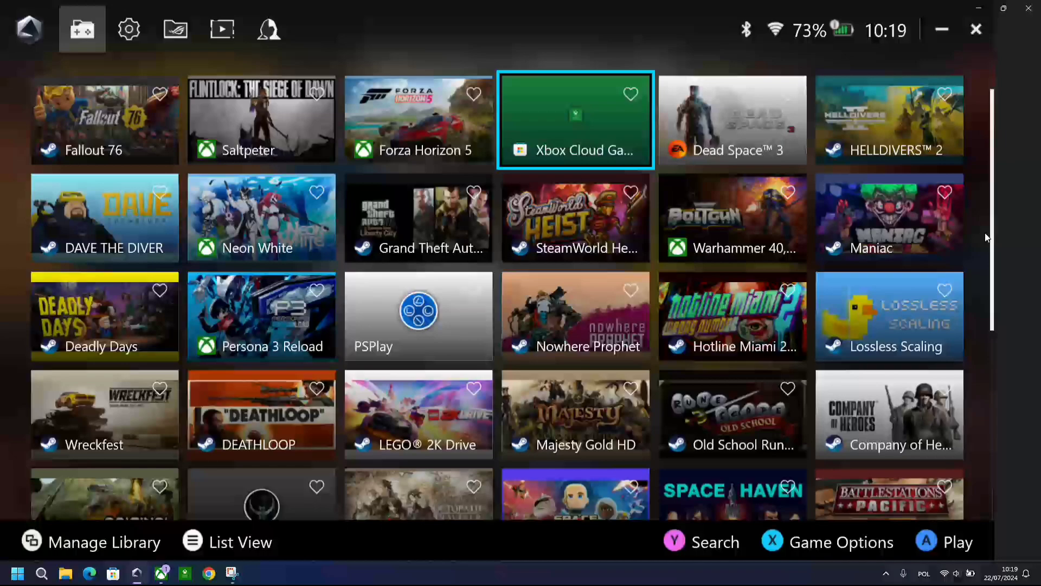
key(Right)
key(Right)
key(Right)
key(Right)
key(Right)
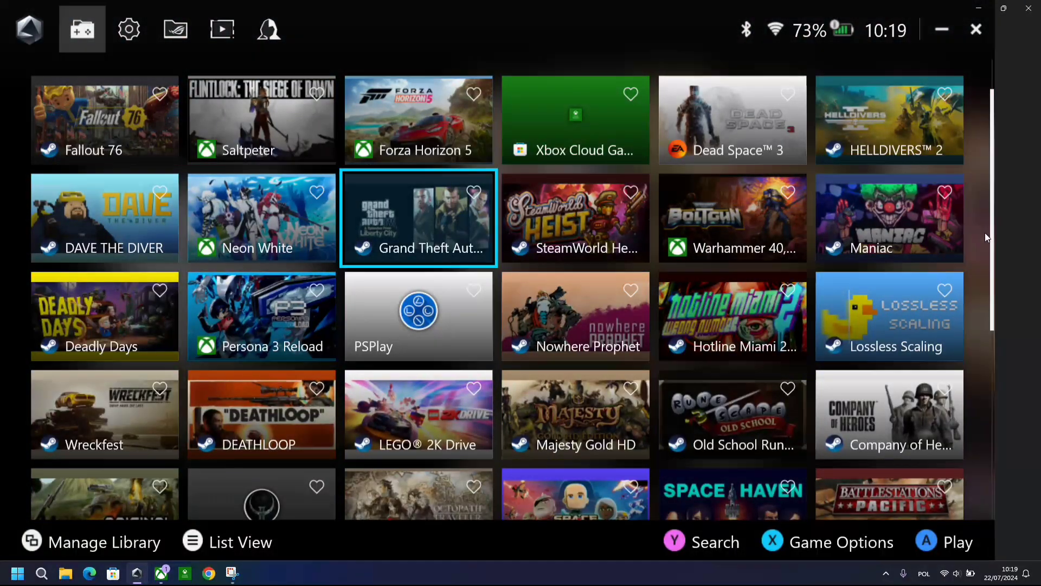
key(Down)
key(Down)
key(Down)
key(Down)
key(Down)
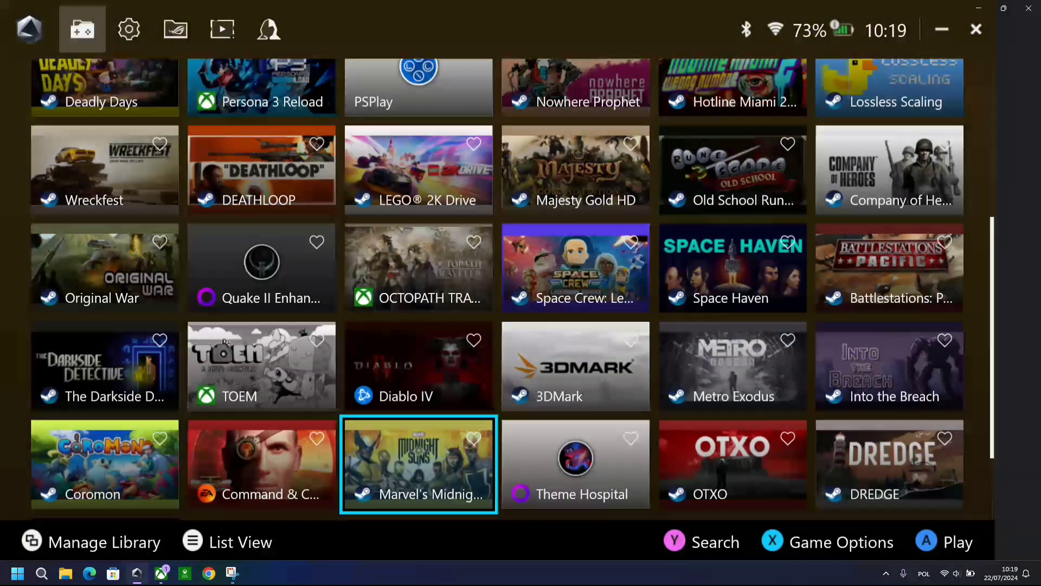
key(Up)
key(Up)
key(Up)
key(Up)
key(Up)
key(Up)
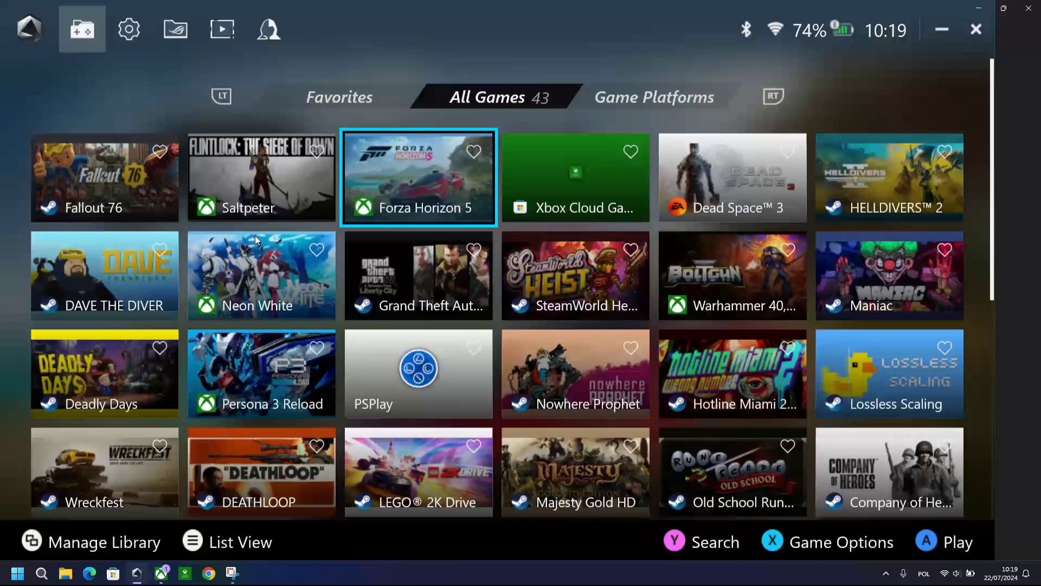
Step: Favorite Forza Horizon 5, check it under Favorites, then unfavorite it from All Games
click(474, 151)
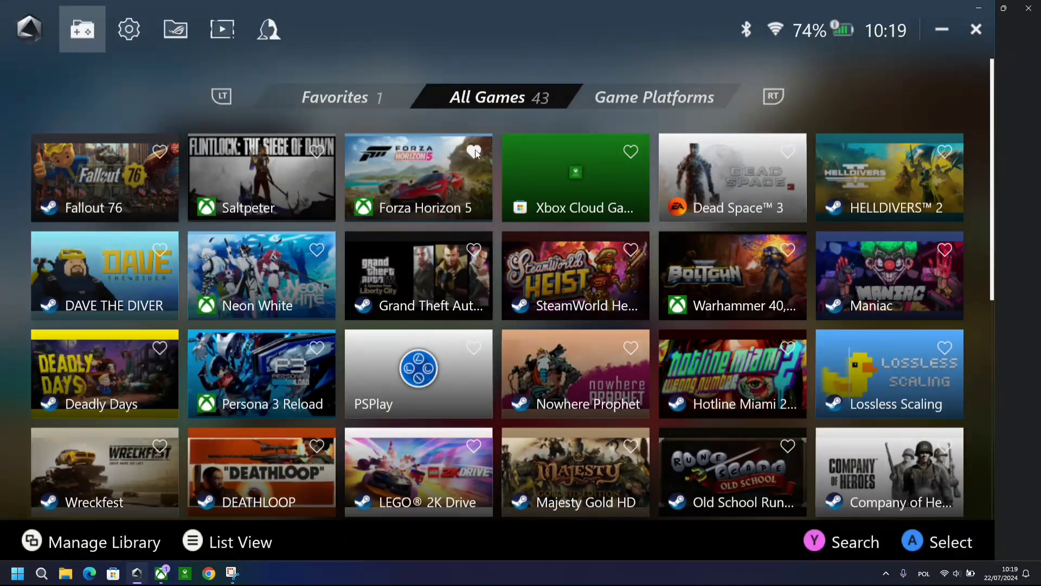
click(475, 153)
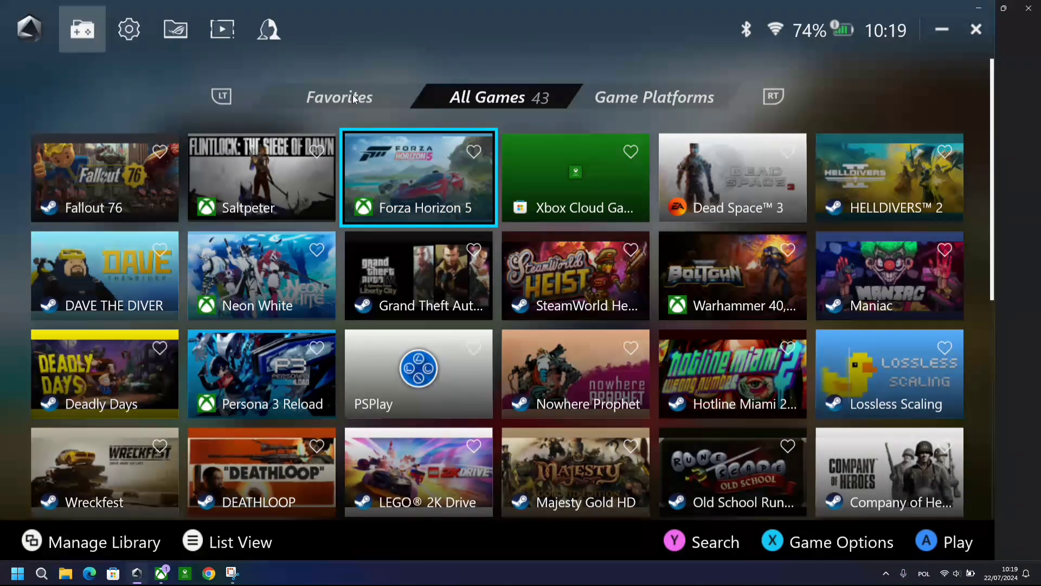
click(474, 152)
click(361, 98)
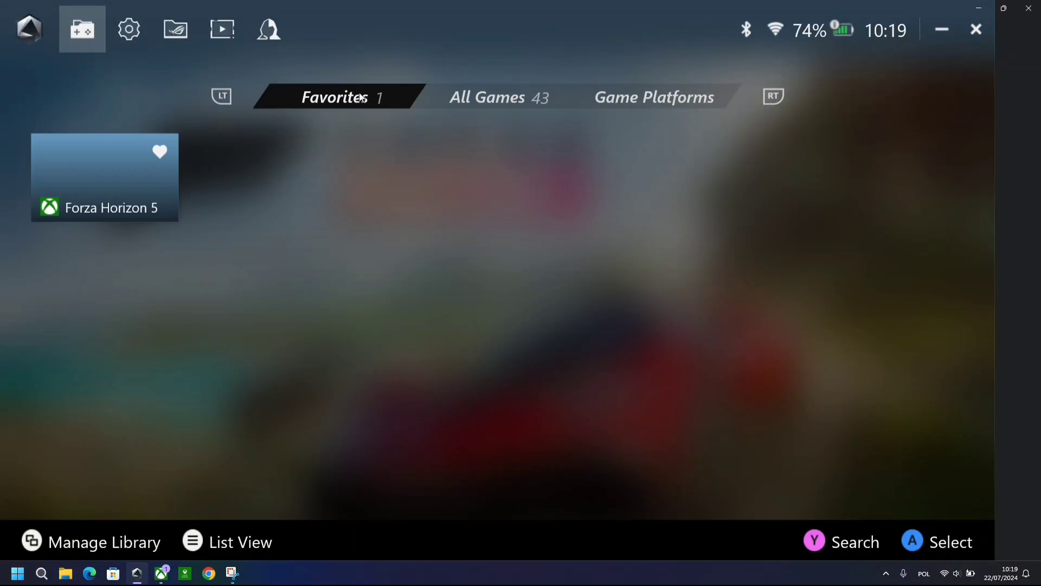
click(493, 103)
click(473, 155)
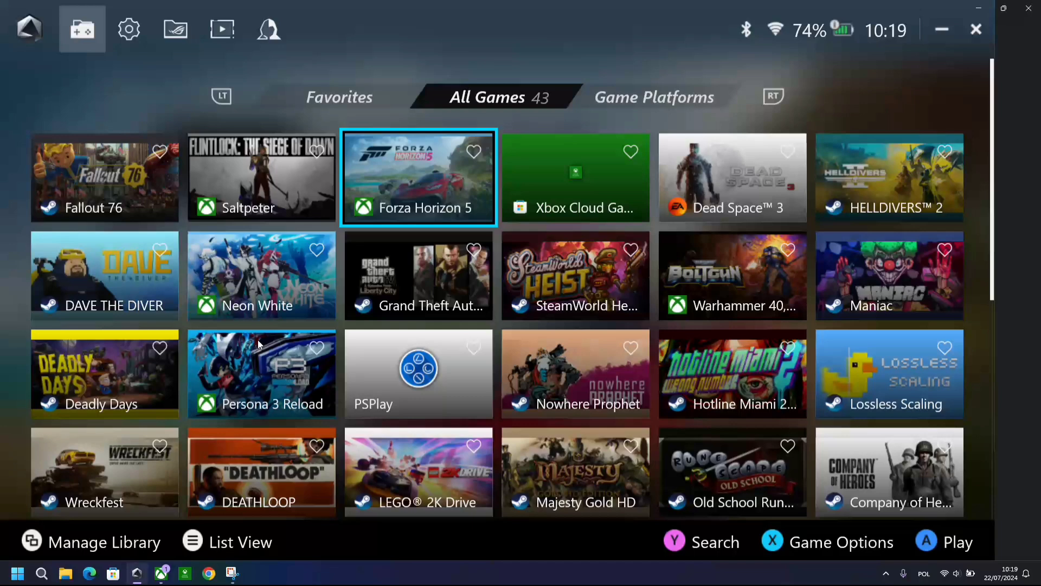
click(197, 546)
key(Down)
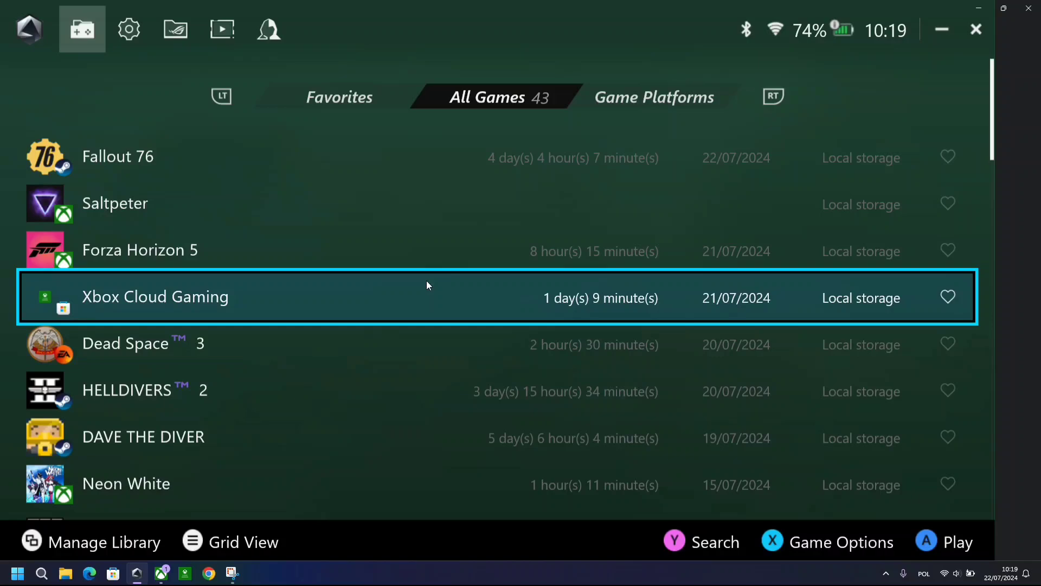
key(Up)
key(Up)
key(Down)
key(Down)
key(Down)
key(Down)
key(Down)
key(Down)
key(Down)
key(Down)
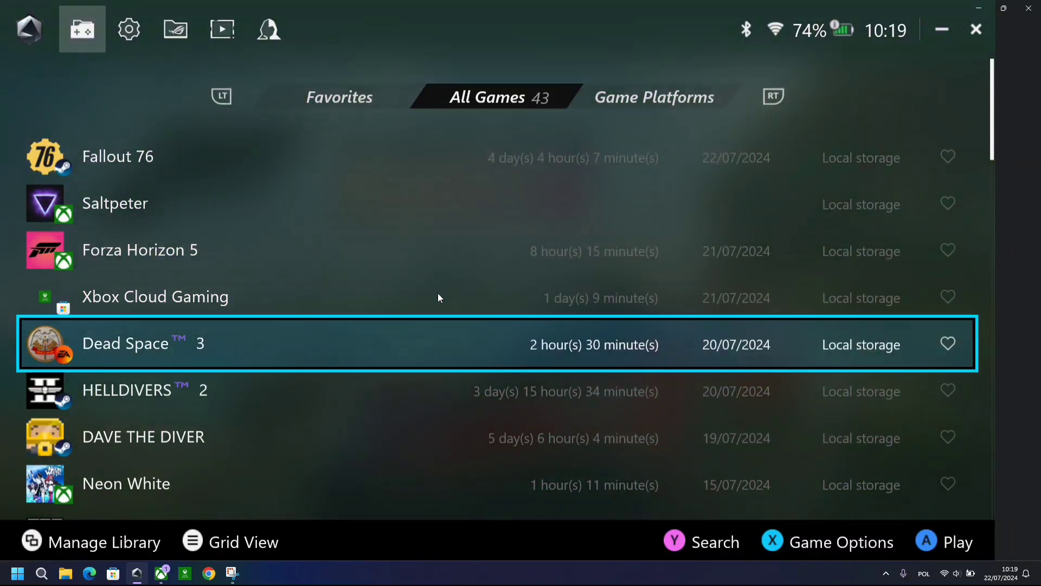
key(Up)
key(Up)
key(Up)
key(Up)
key(Up)
key(Up)
key(Up)
key(Up)
key(Up)
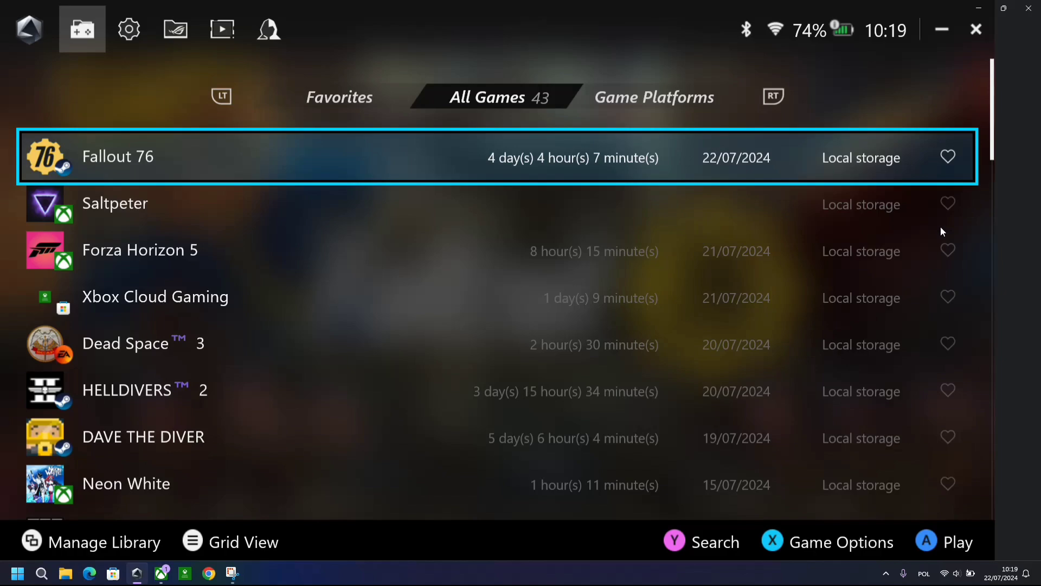
key(Down)
key(Down)
key(Down)
key(Down)
key(Down)
key(Down)
key(Down)
key(Down)
key(Down)
key(Down)
key(Down)
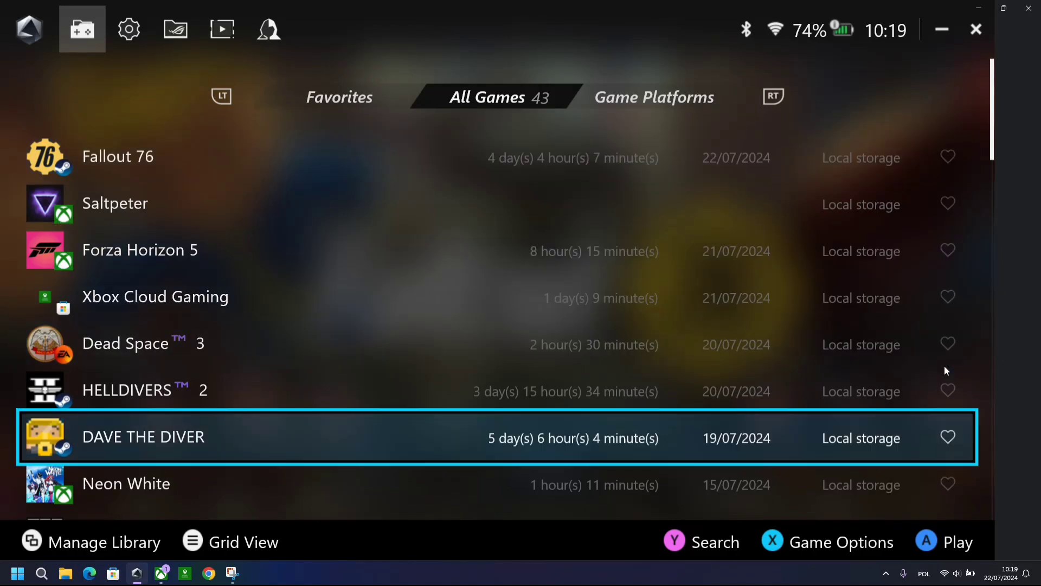
key(Up)
key(Up)
key(Up)
key(Up)
key(Up)
key(Up)
key(Up)
key(Up)
key(Up)
key(Up)
key(Up)
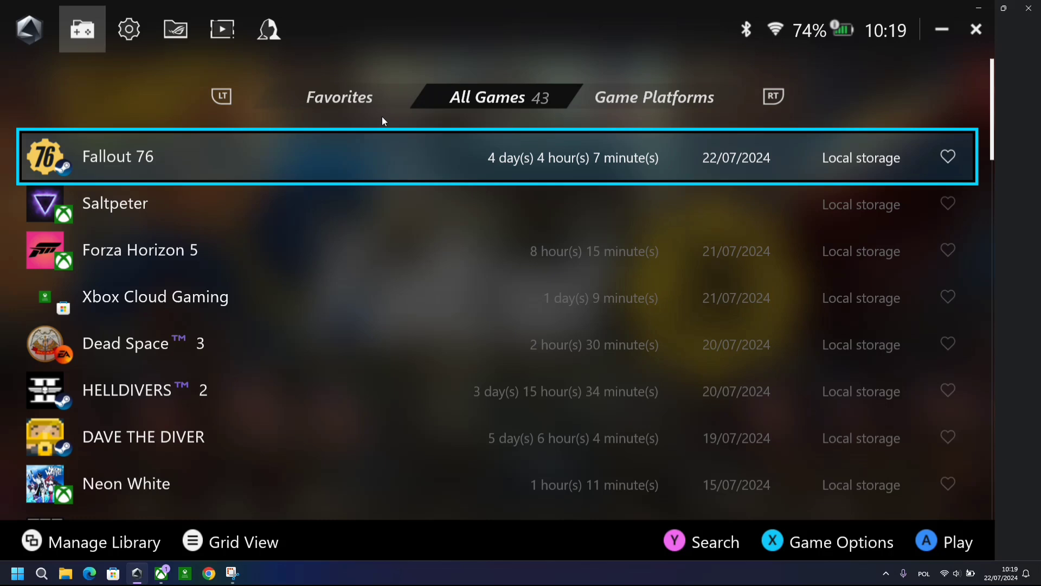
click(197, 542)
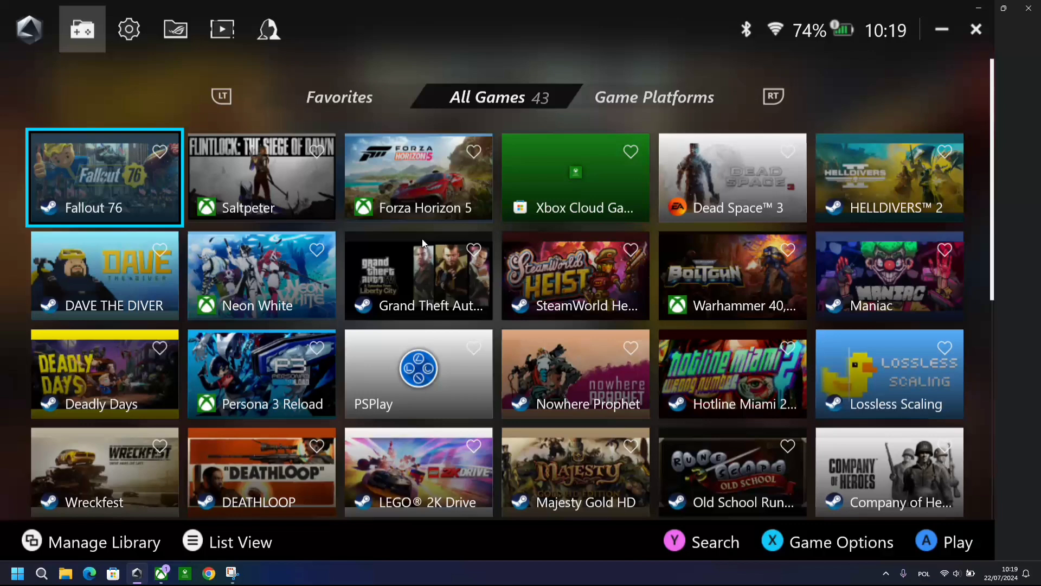
Step: Open Fallout 76's game profile and scroll through its Game Profile Templates list
click(778, 548)
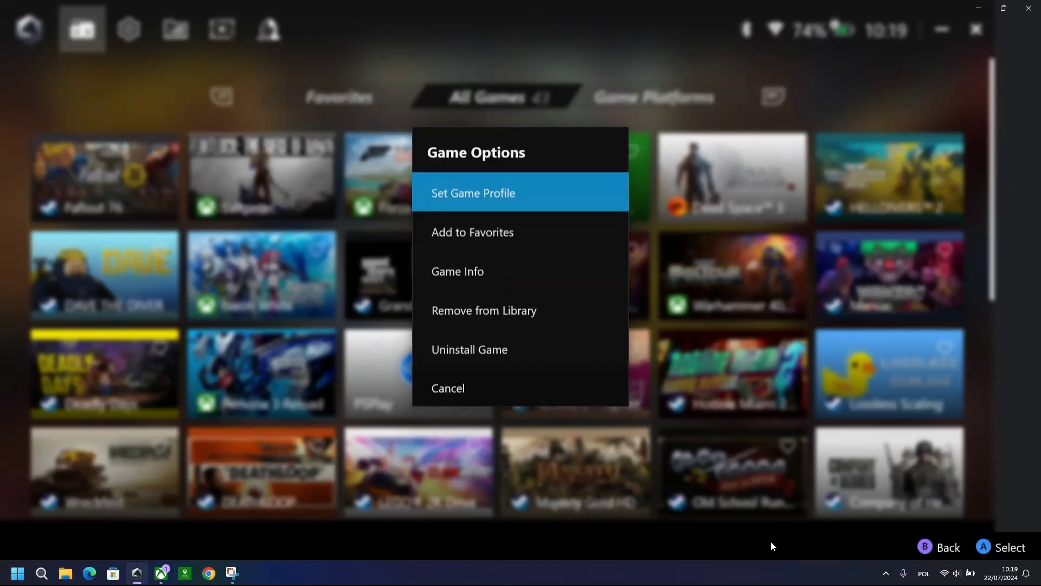
click(574, 197)
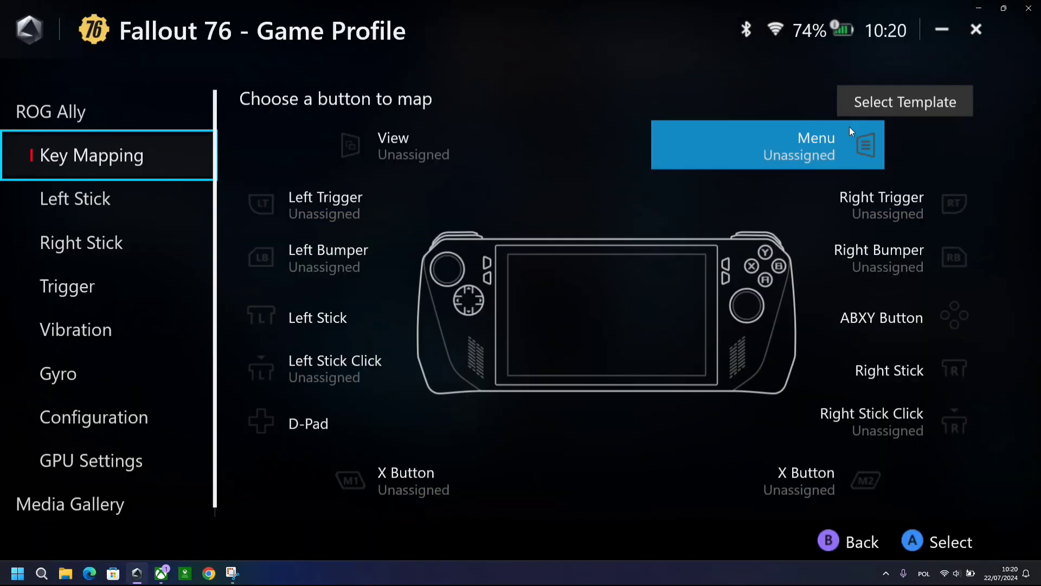
click(880, 107)
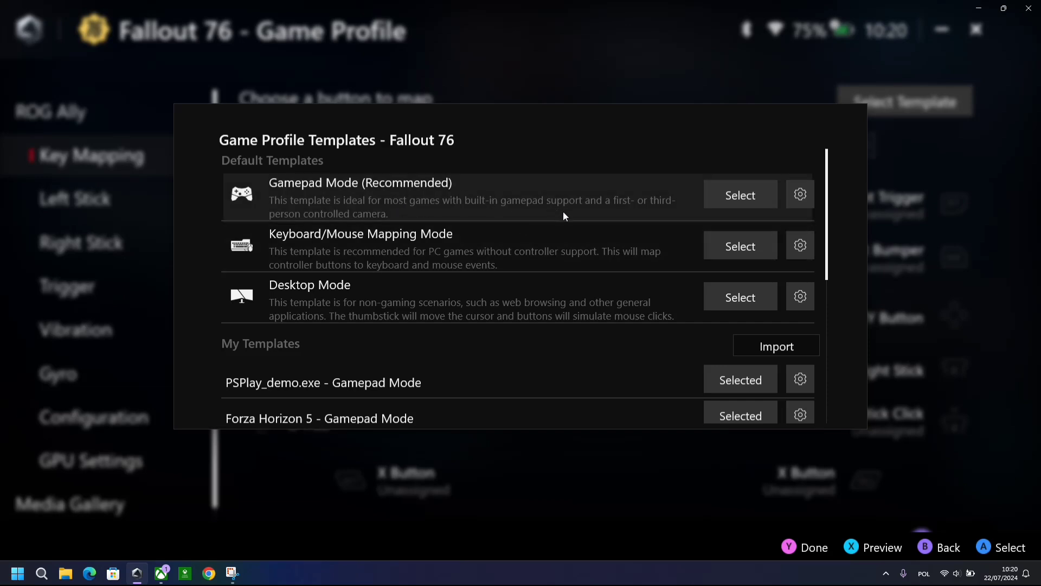
scroll(562, 239, down, 1)
scroll(581, 233, up, 1)
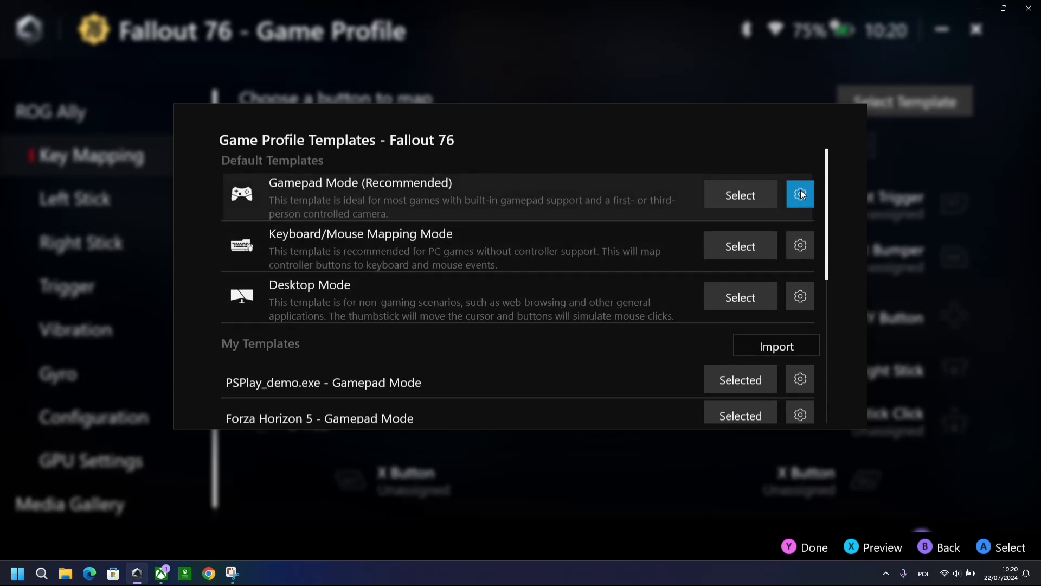
scroll(646, 296, down, 1)
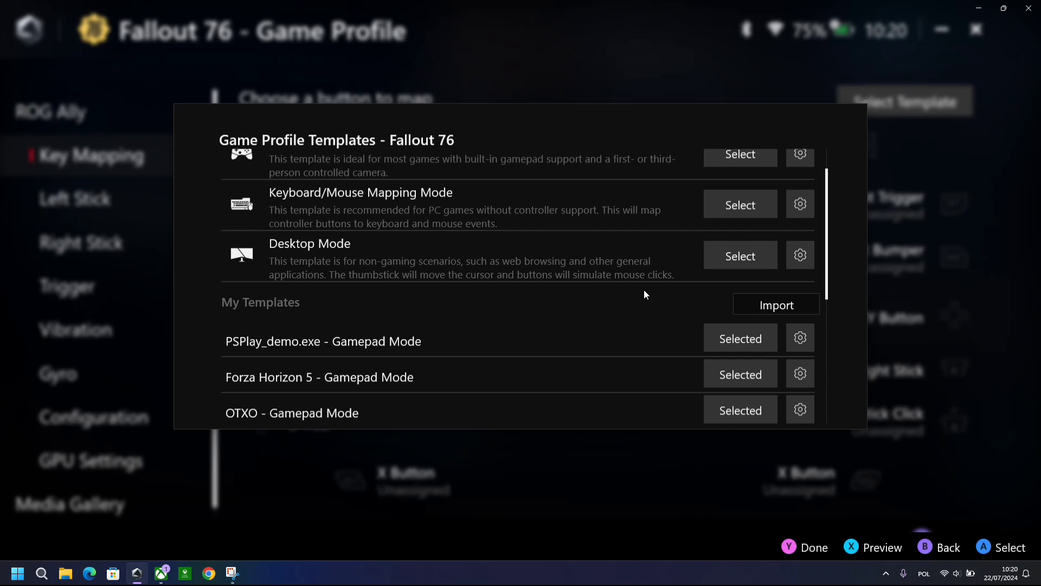
scroll(649, 300, down, 3)
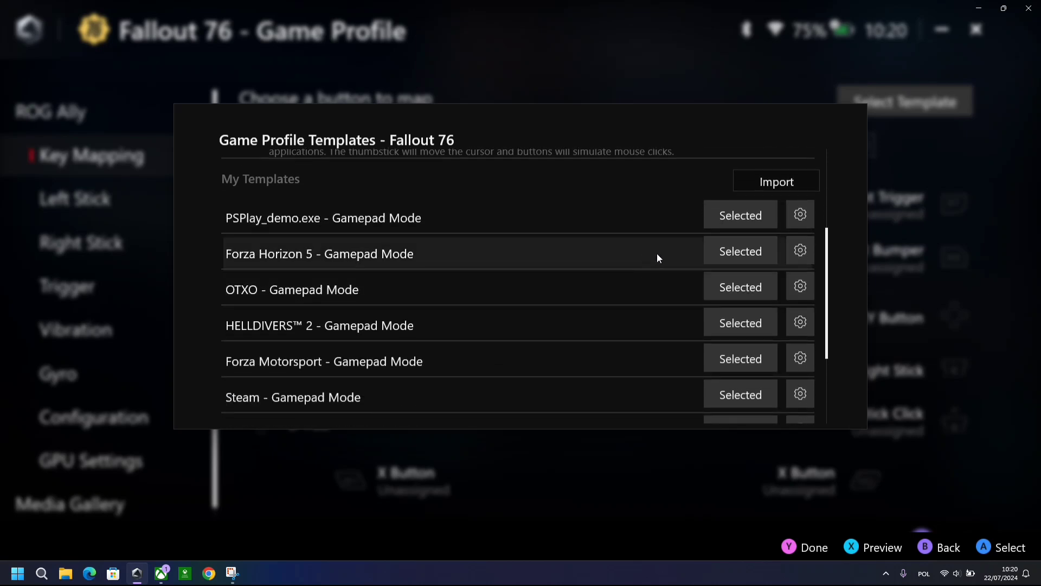
scroll(659, 261, down, 1)
scroll(667, 271, down, 3)
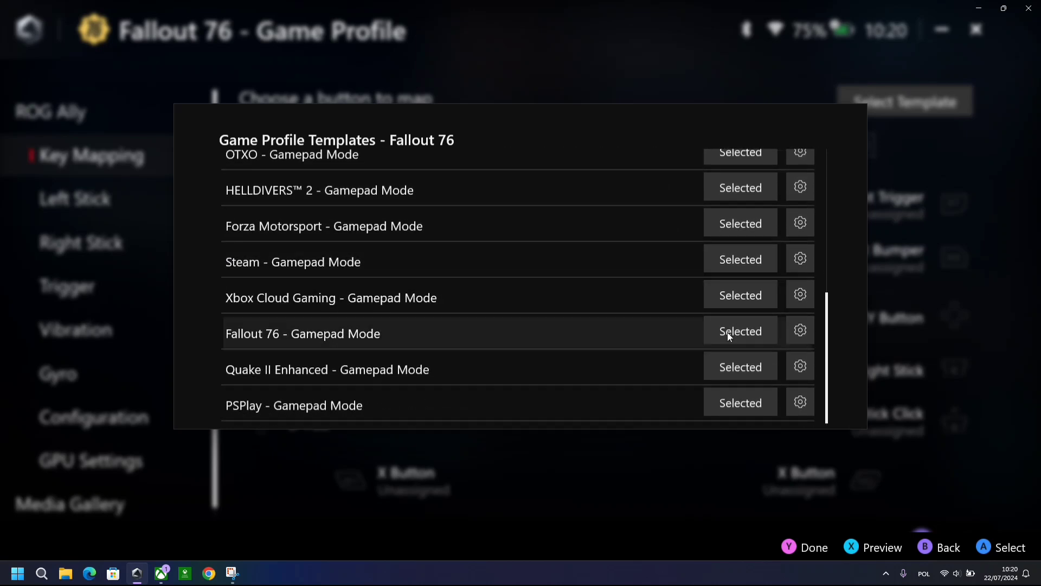
scroll(738, 338, up, 8)
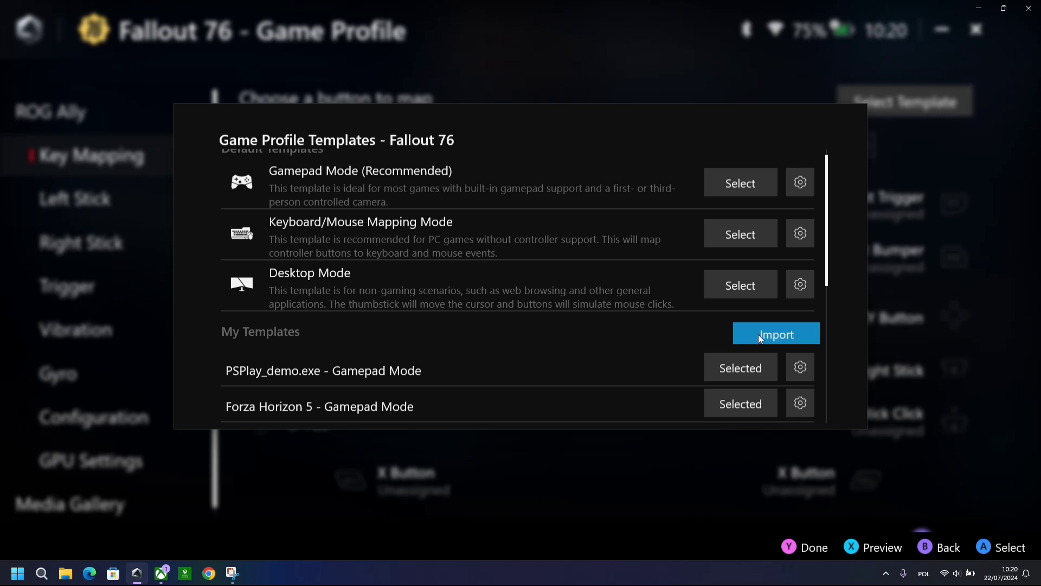
Step: Cancel a template file import, then select Gamepad Mode (Recommended) as Fallout 76's template
click(761, 339)
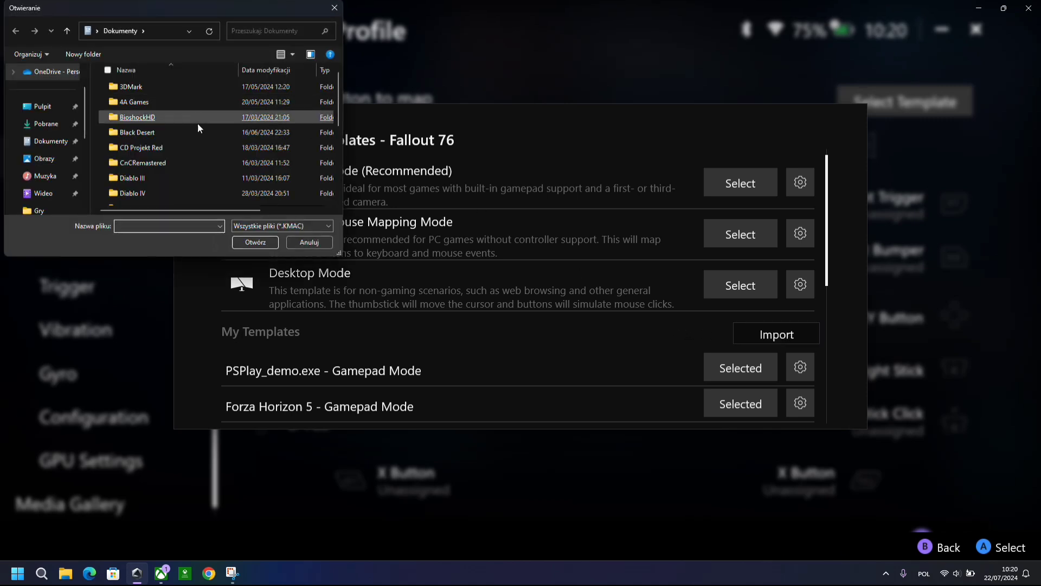
click(335, 8)
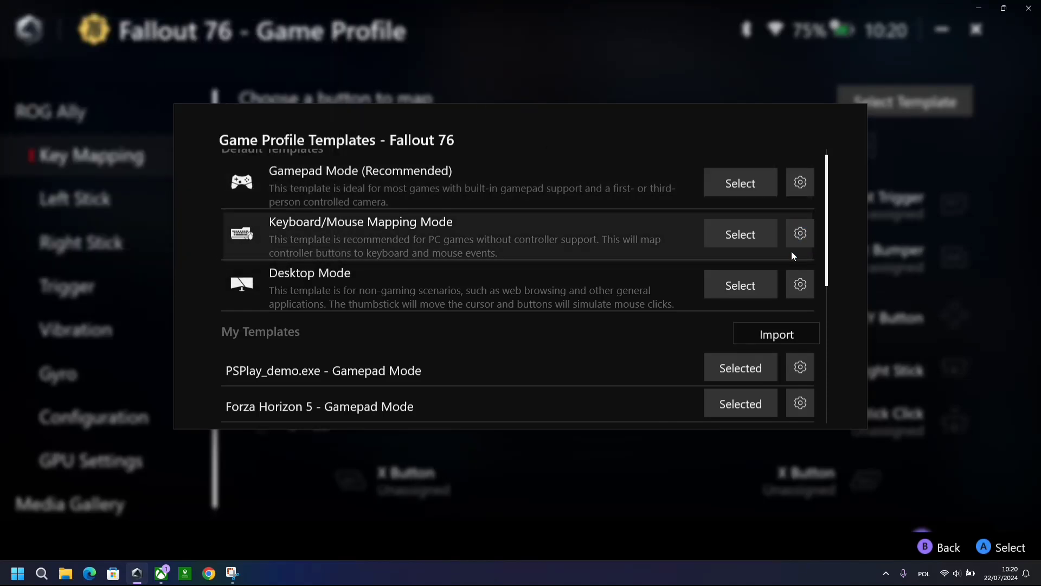
scroll(797, 257, down, 5)
scroll(828, 289, down, 2)
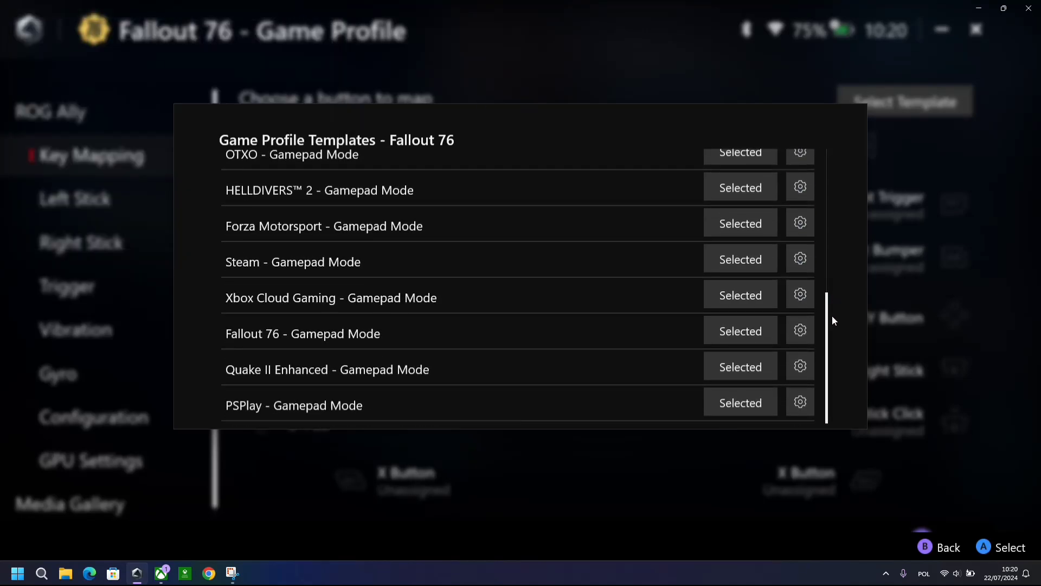
click(803, 333)
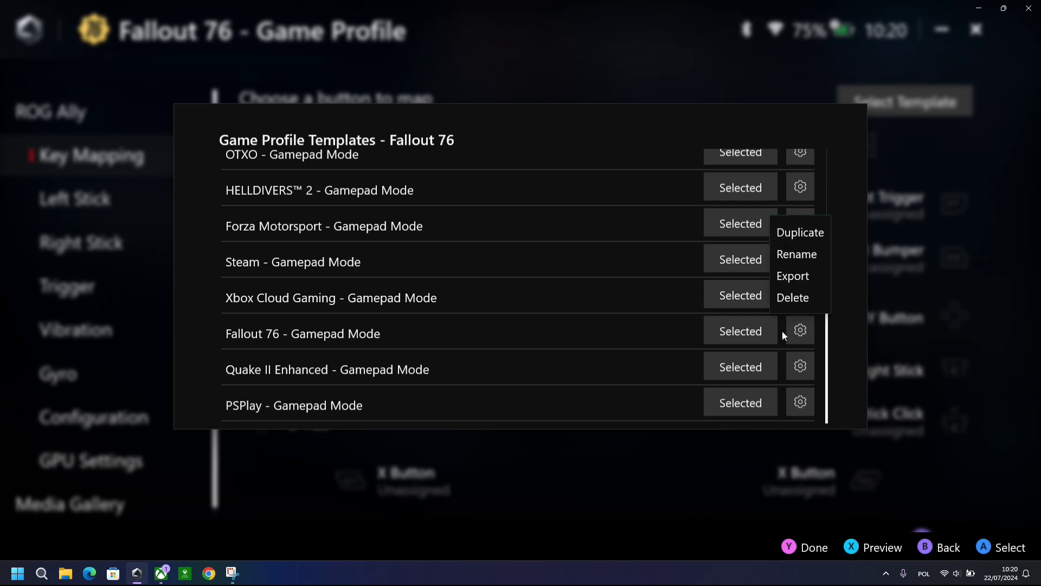
click(804, 340)
scroll(809, 336, up, 10)
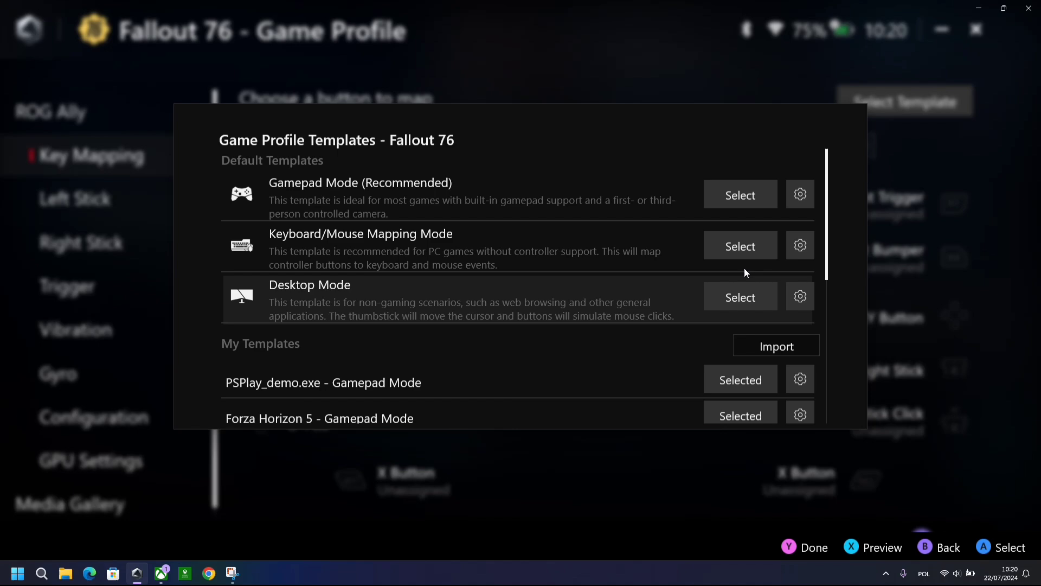
click(749, 198)
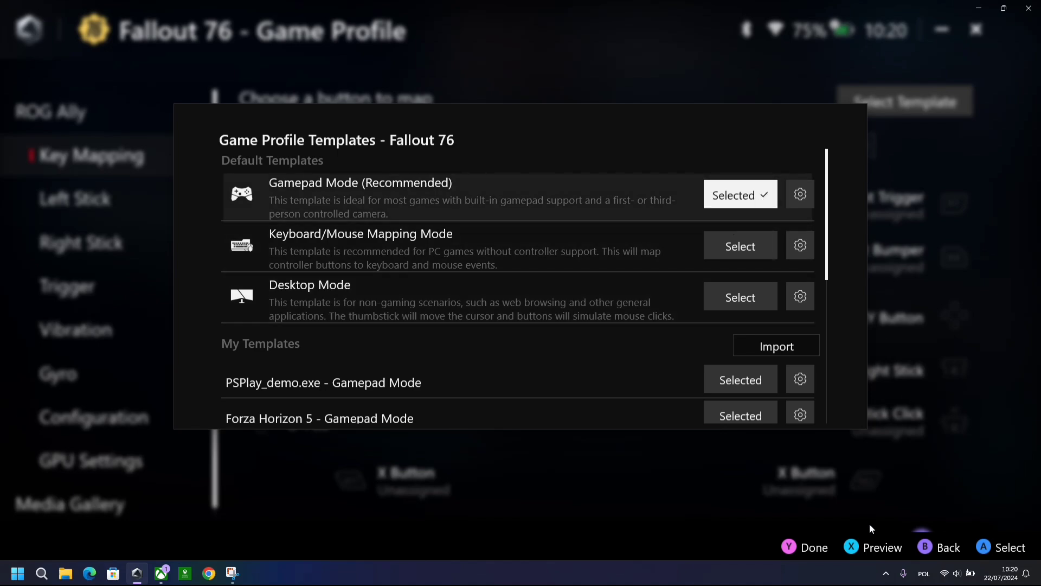
Step: Review Fallout 76's Left Stick, Right Stick, Trigger and Vibration profile panels
click(796, 551)
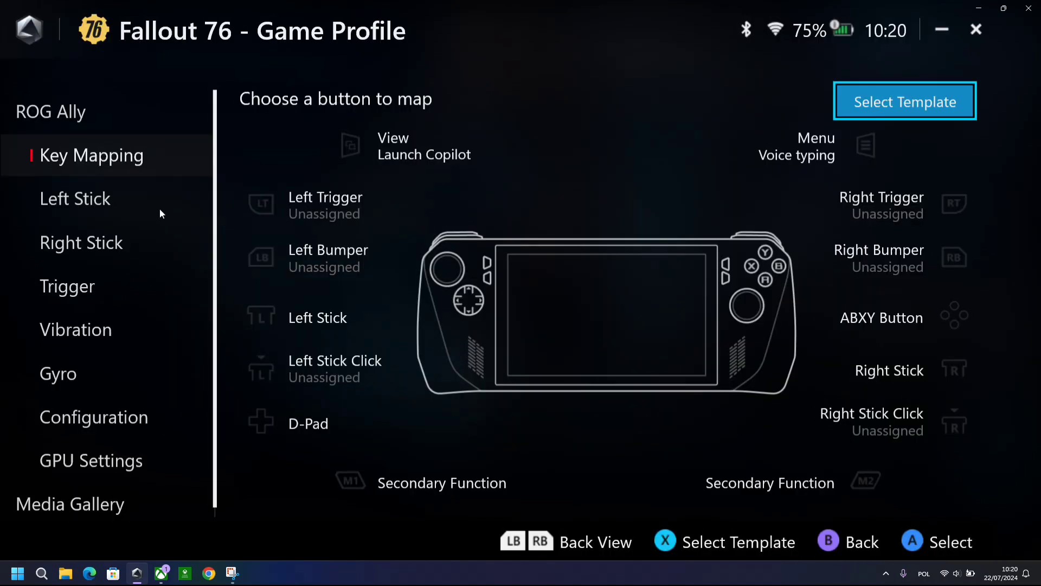
click(99, 198)
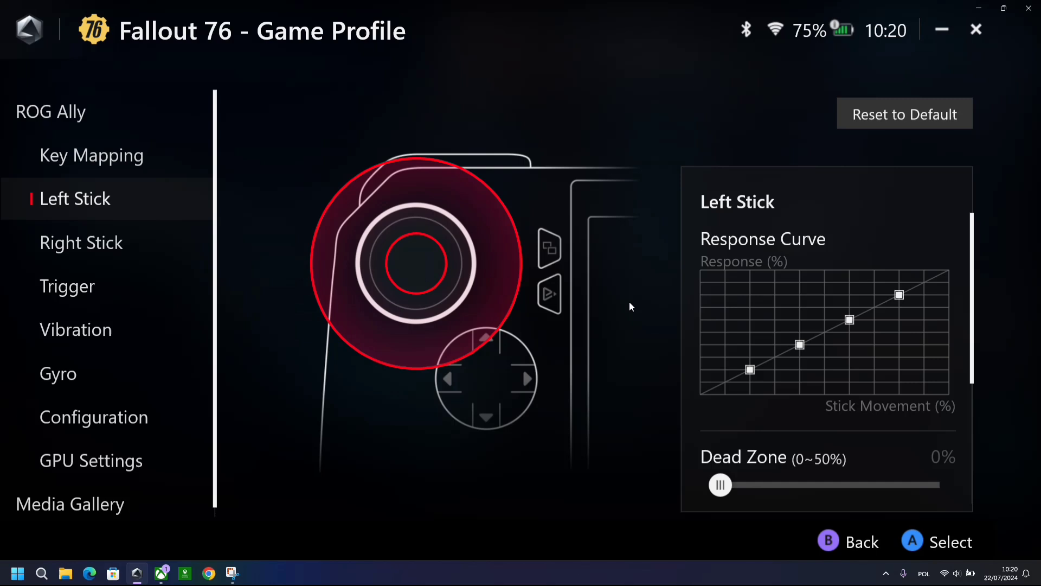
scroll(836, 332, down, 2)
scroll(836, 332, down, 3)
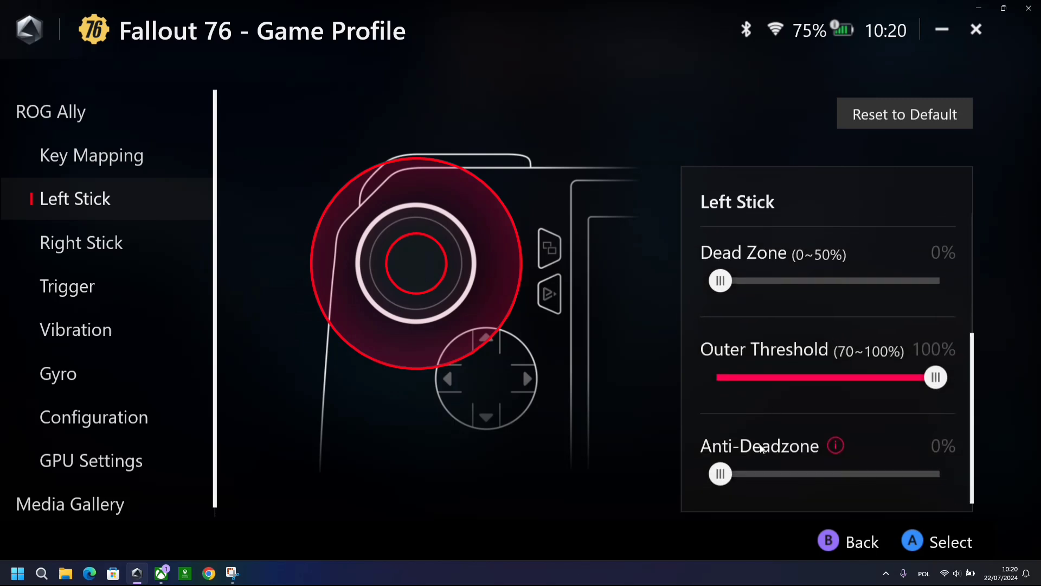
click(99, 244)
scroll(810, 346, down, 2)
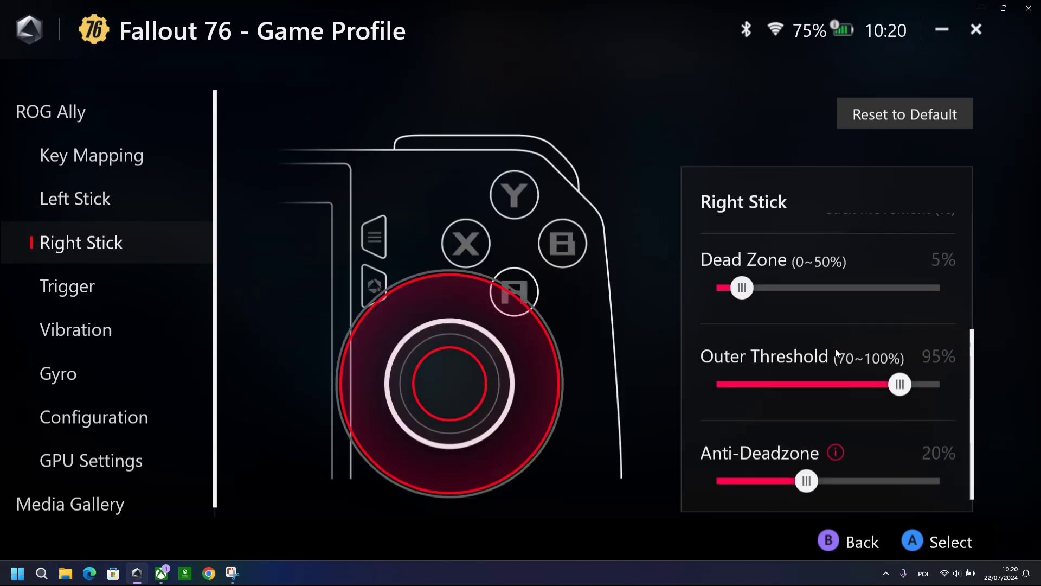
scroll(835, 349, up, 2)
scroll(835, 353, up, 1)
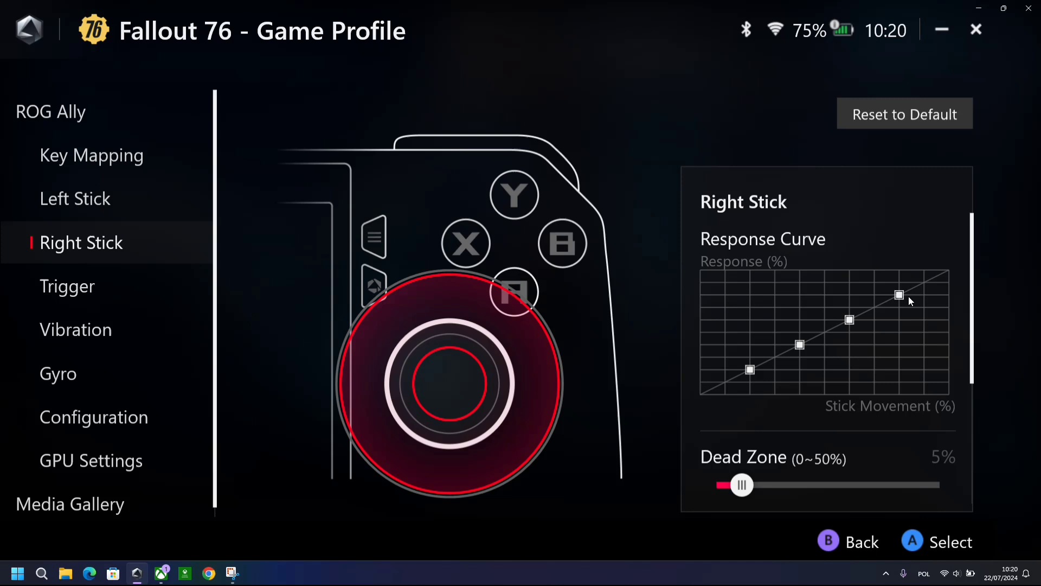
scroll(857, 360, down, 3)
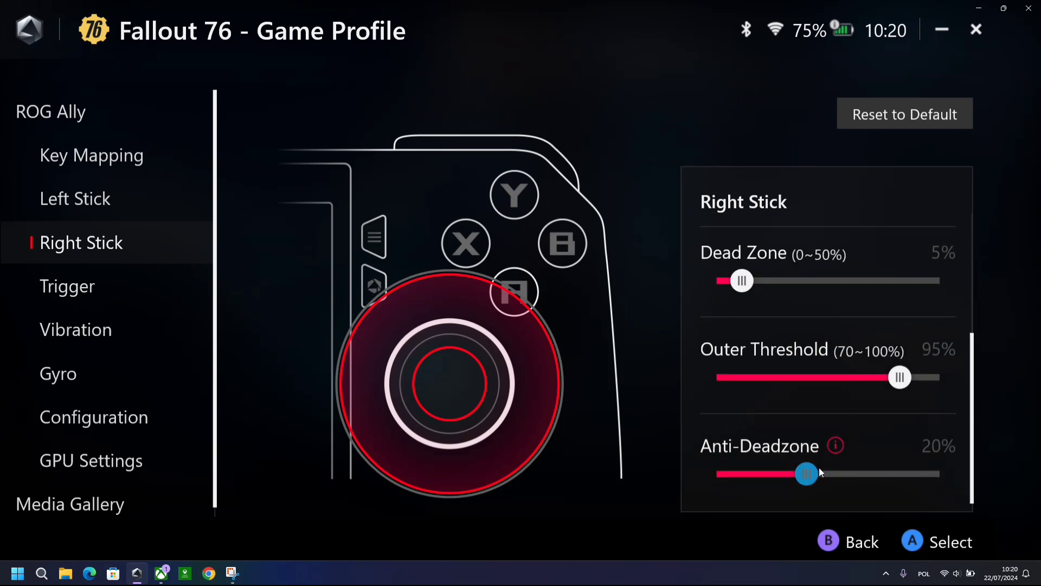
click(103, 286)
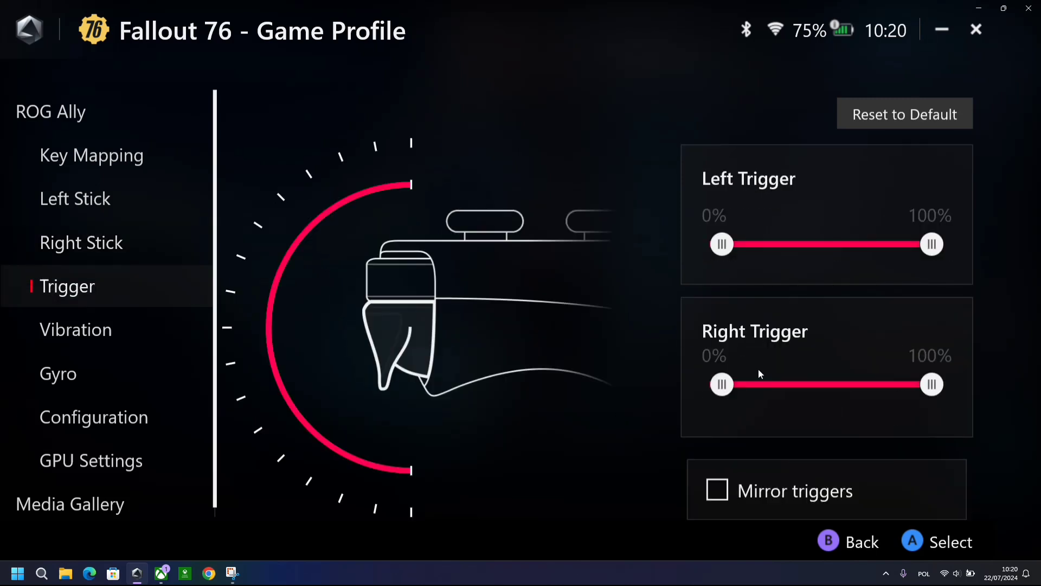
click(131, 327)
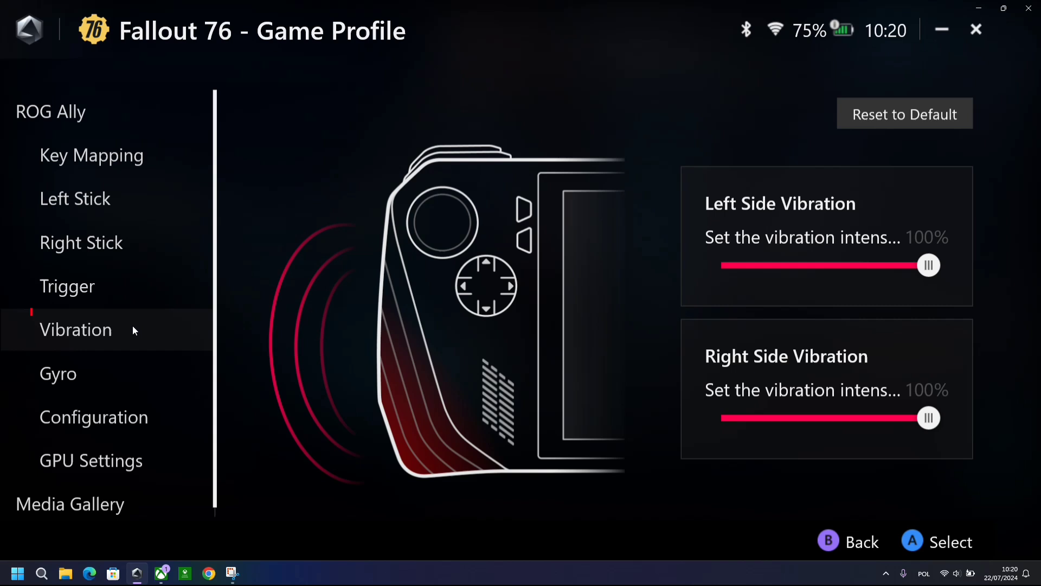
click(104, 367)
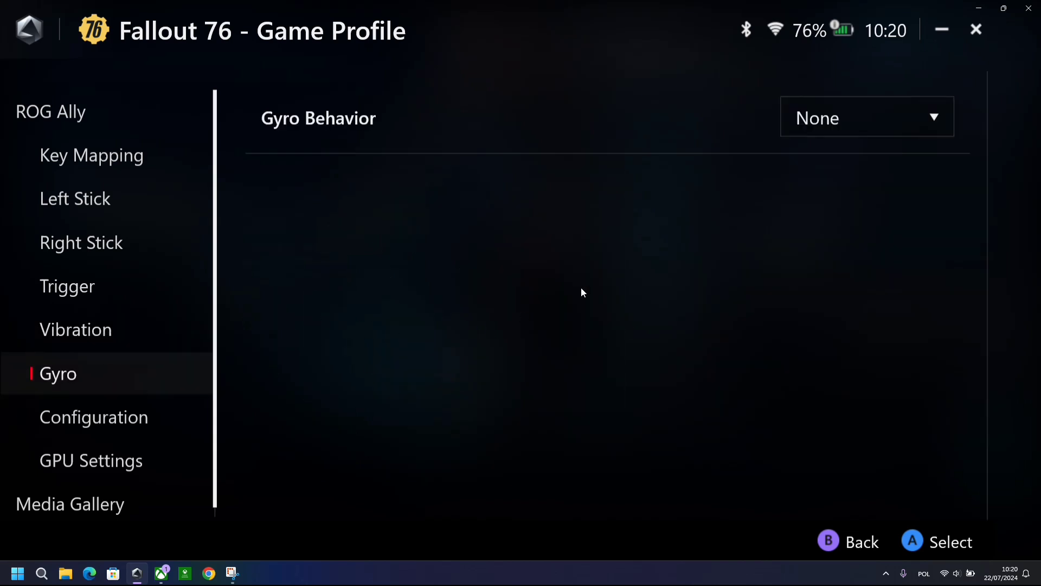
click(867, 122)
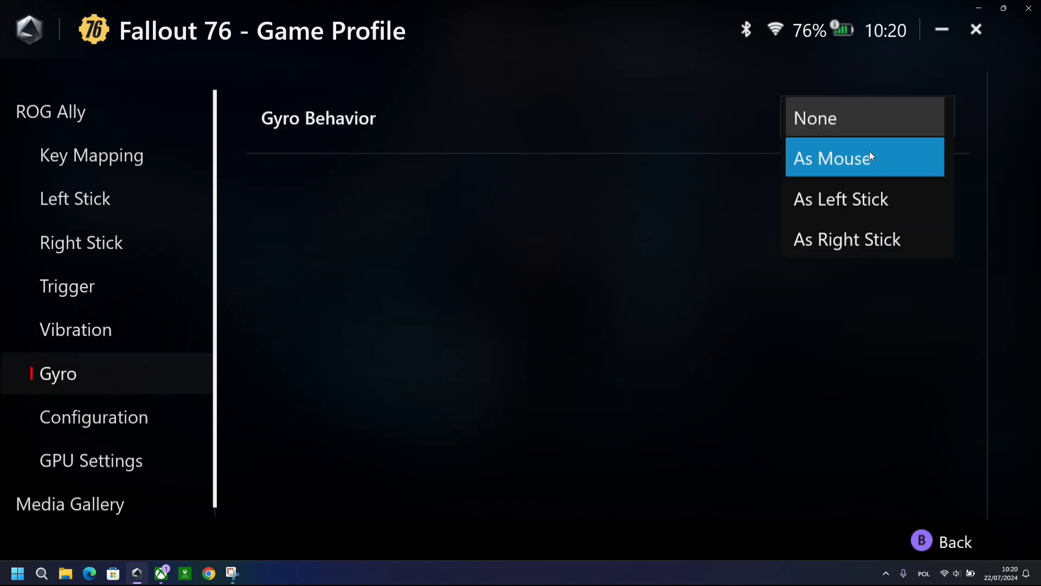
click(871, 236)
scroll(873, 221, down, 2)
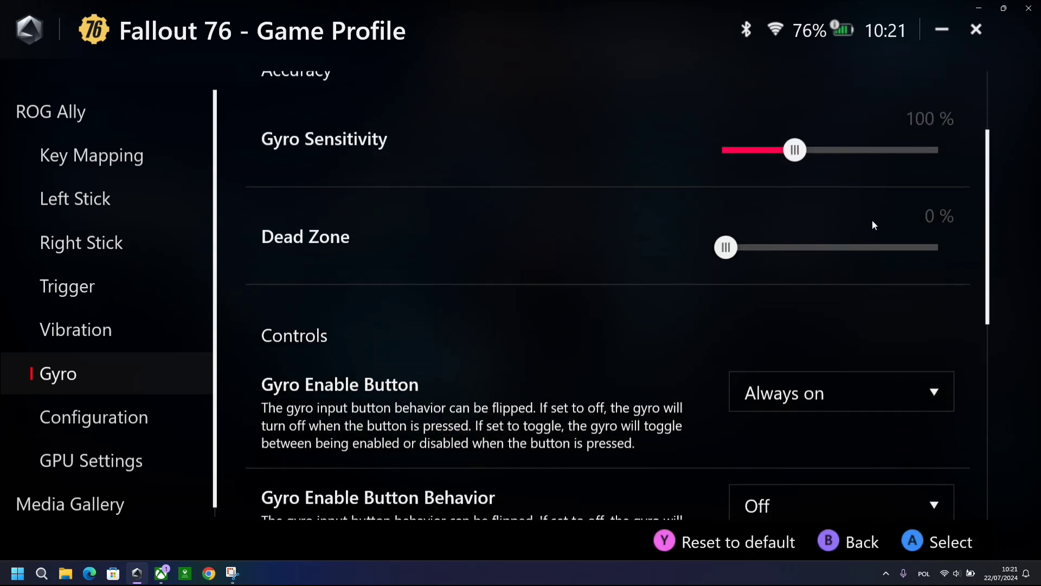
scroll(874, 220, down, 1)
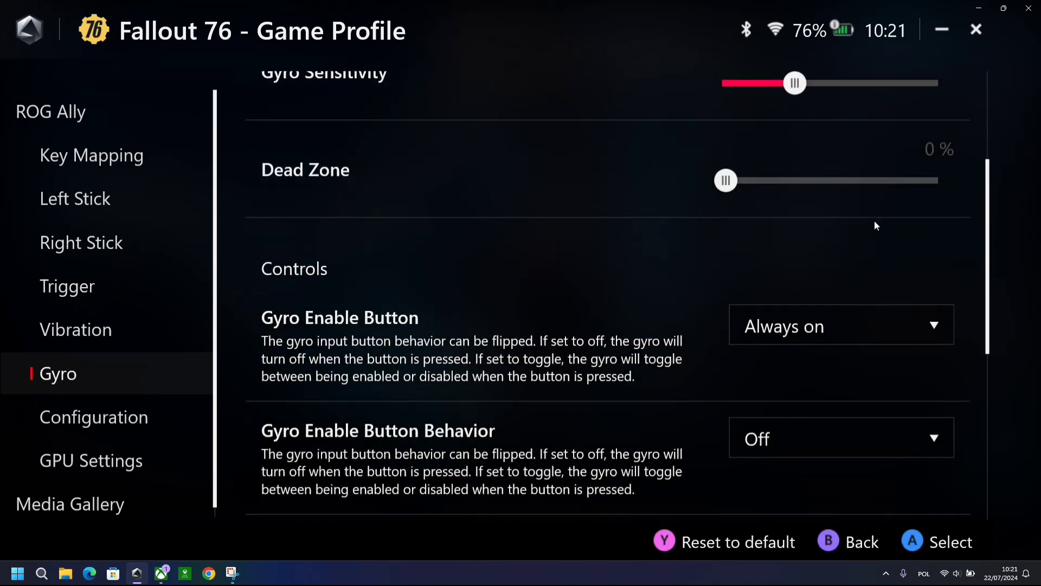
scroll(874, 220, down, 2)
click(880, 190)
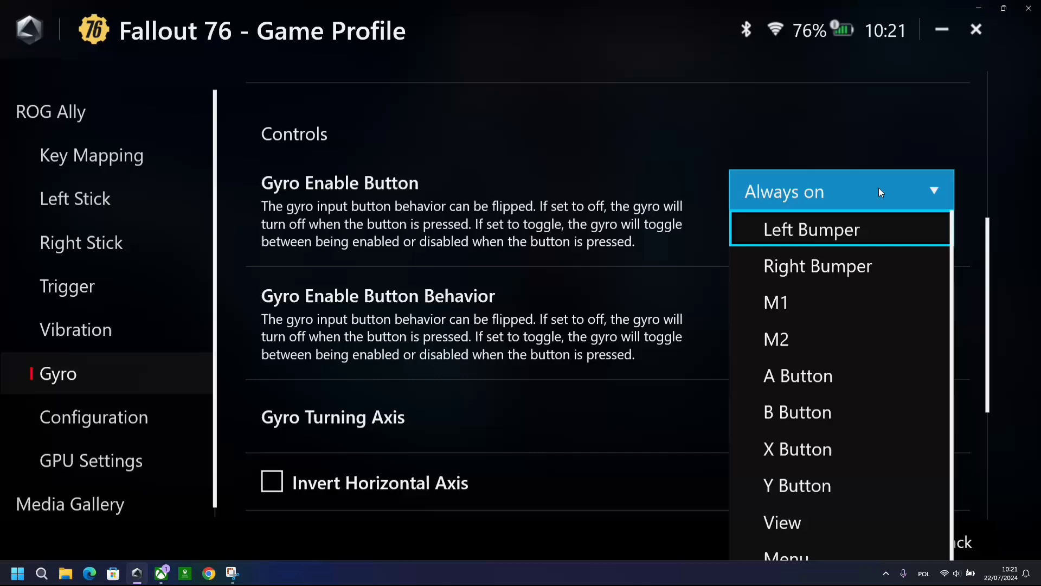
click(879, 188)
scroll(853, 245, down, 3)
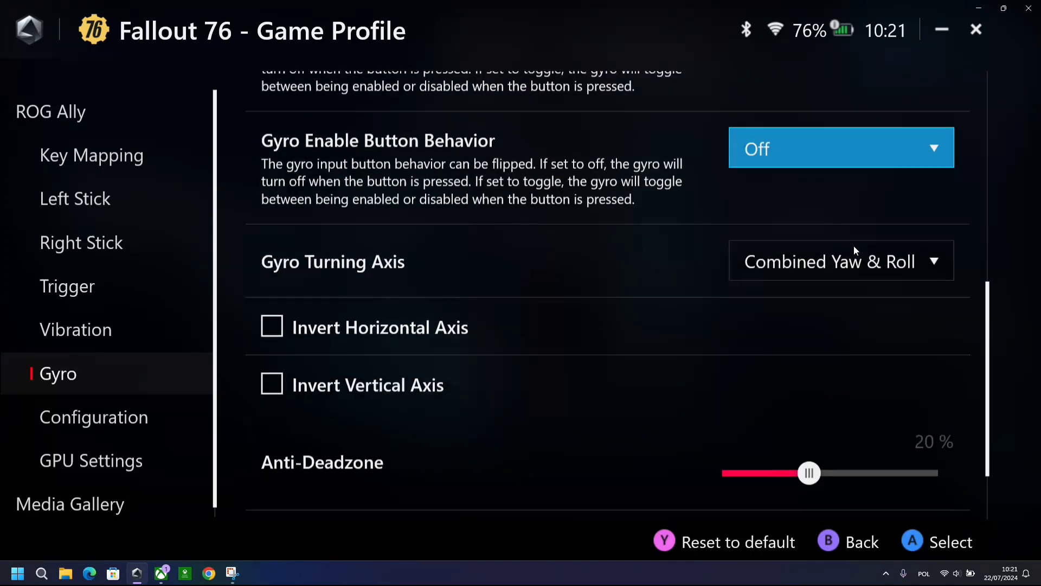
scroll(853, 245, down, 2)
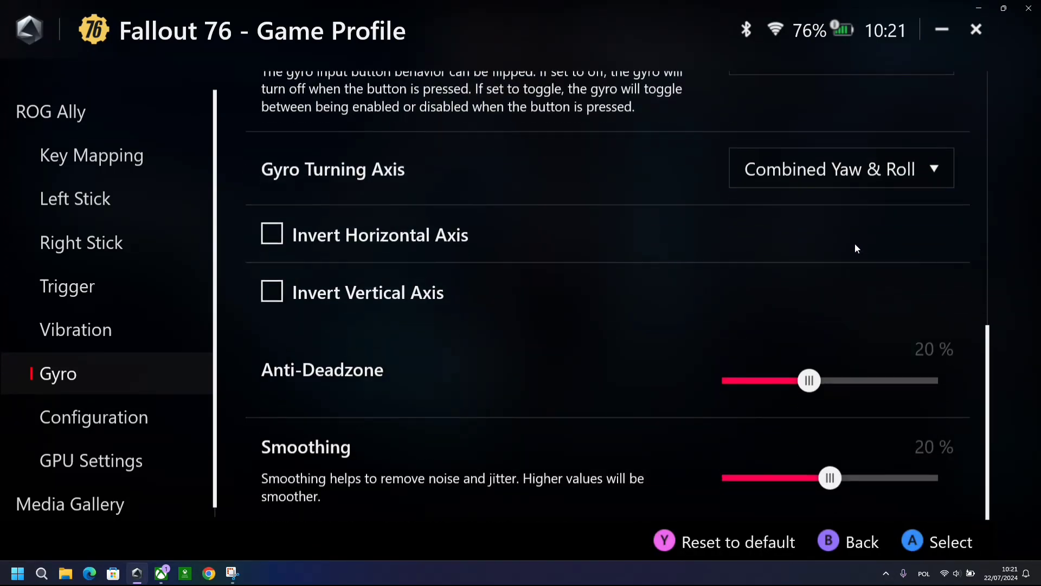
scroll(855, 247, up, 10)
click(868, 124)
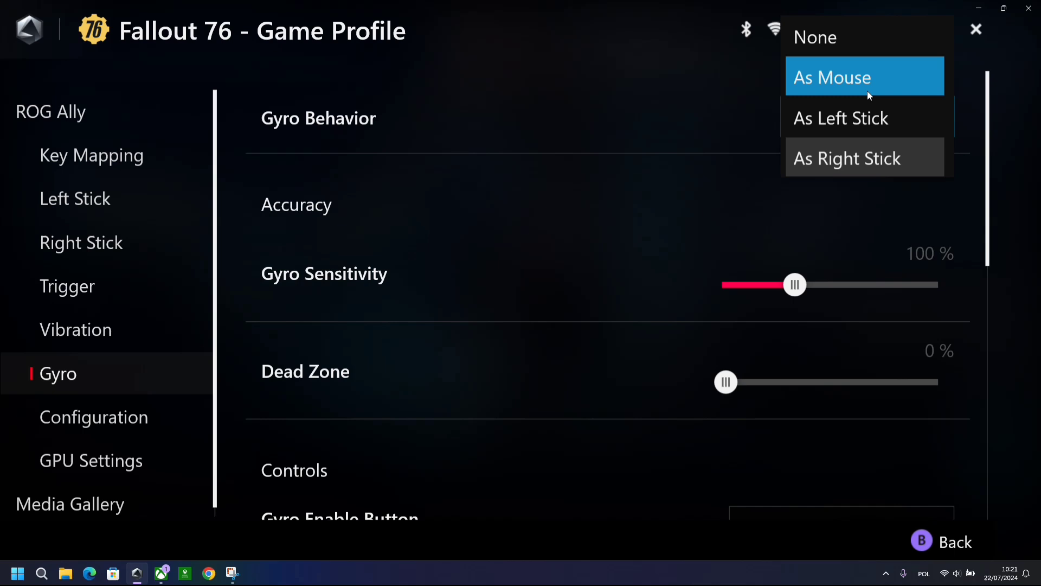
click(864, 84)
click(868, 130)
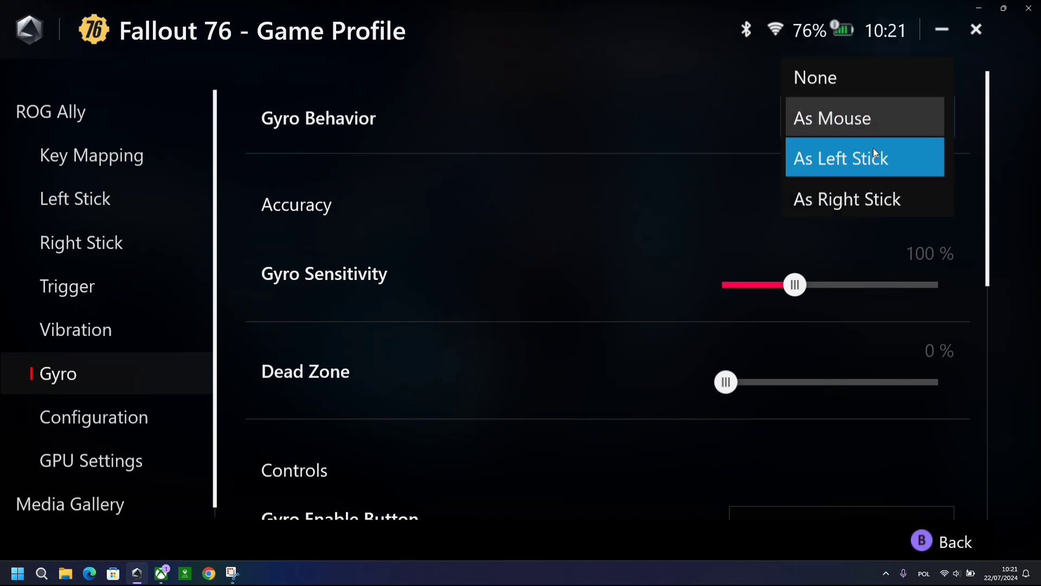
click(843, 86)
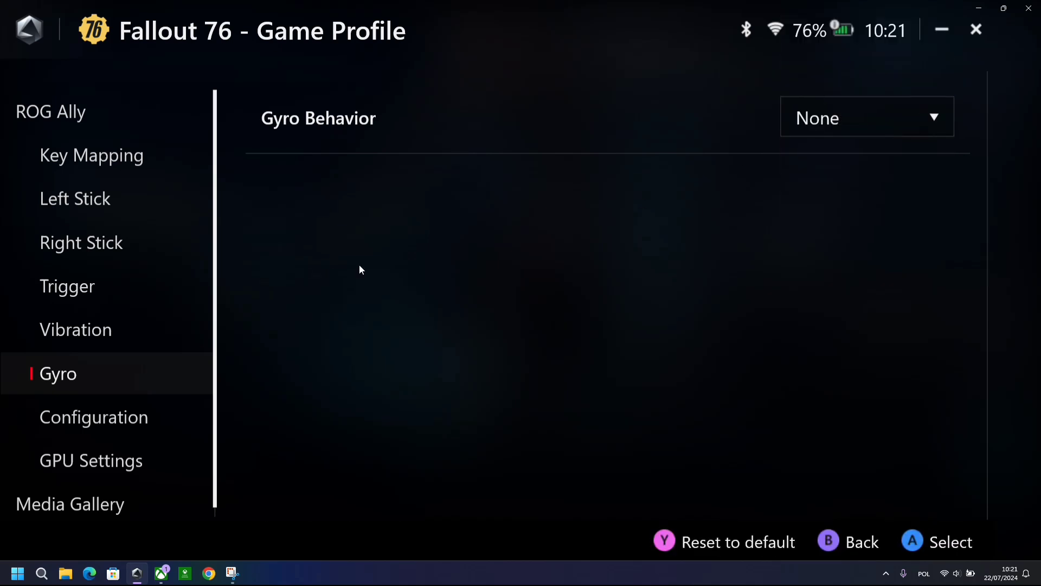
Step: Keep Turbo as the plugged-in operating mode and change Aura Sync from Rainbow to Unassigned
click(106, 427)
click(786, 95)
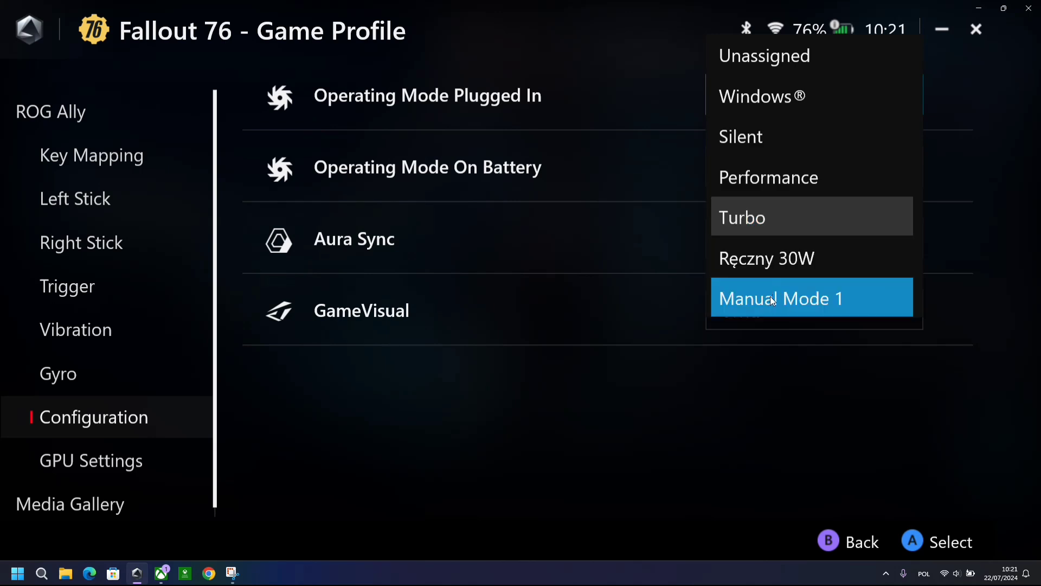
click(781, 215)
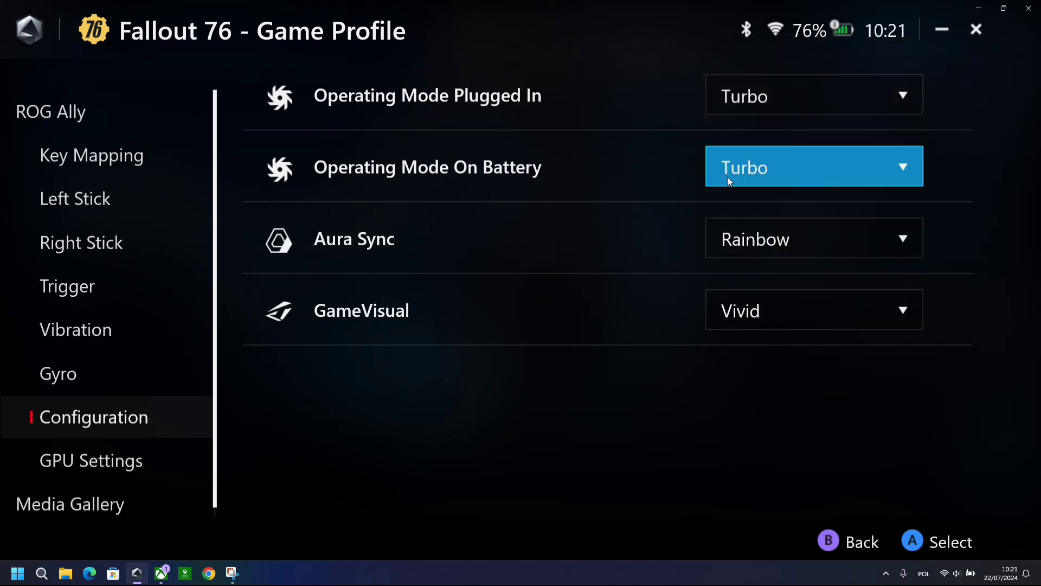
click(773, 243)
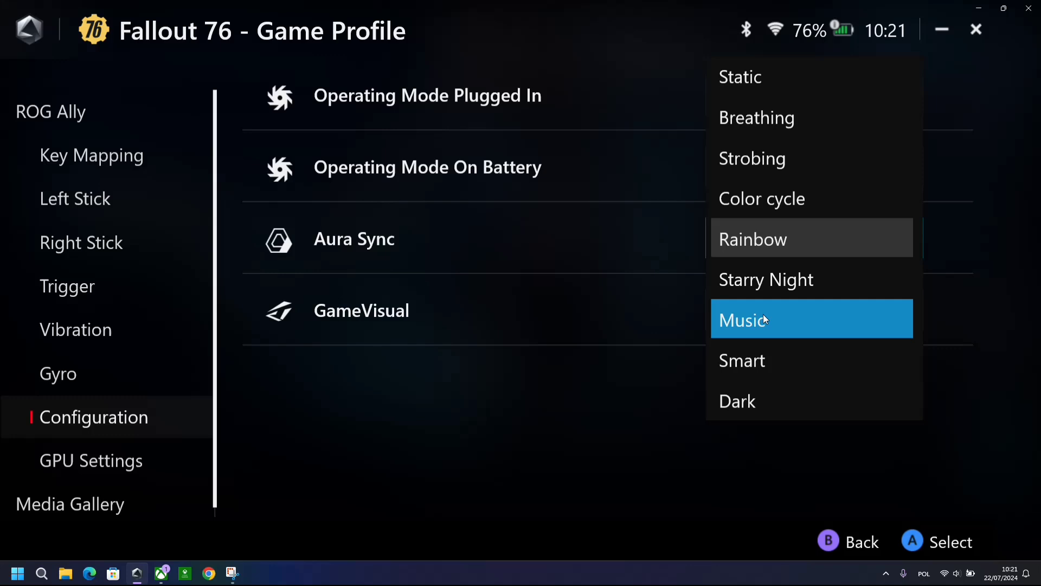
click(807, 84)
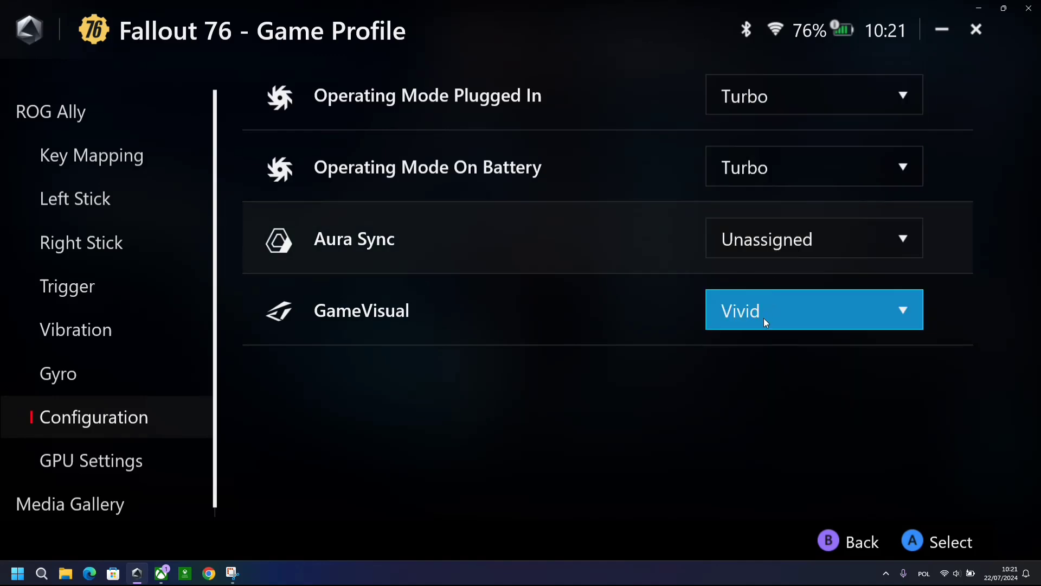
Step: In GPU Settings, leave FPS Limiter Unassigned and turn on Fluid Motion Frames and Radeon Anti-Lag
scroll(108, 412, down, 1)
click(184, 456)
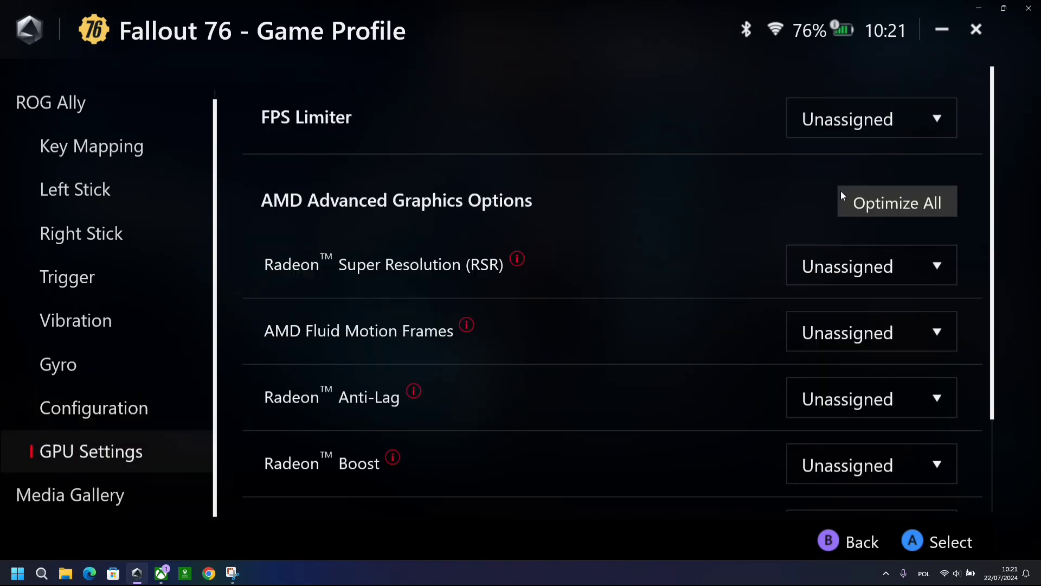
click(903, 121)
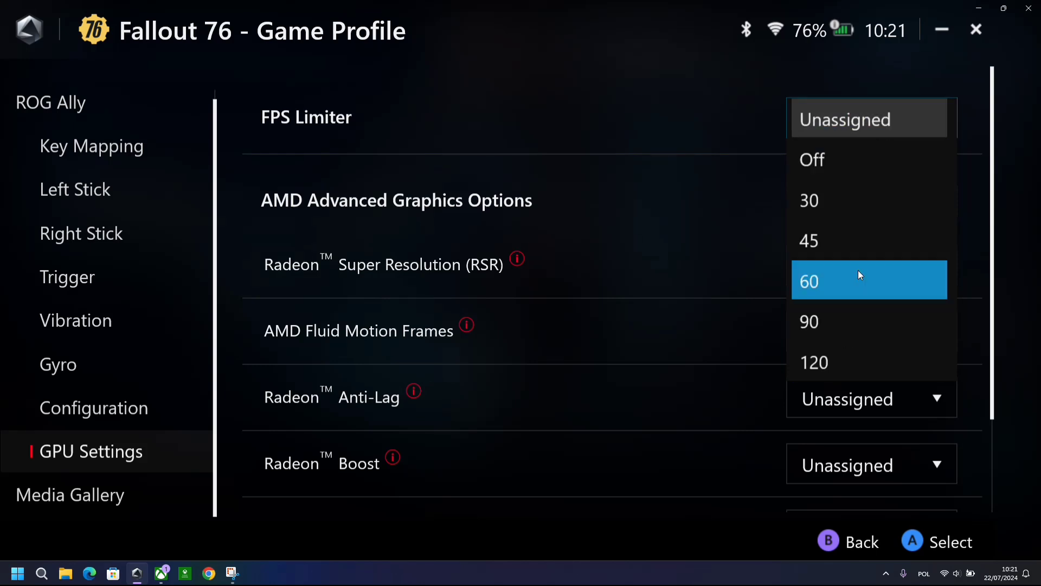
click(870, 119)
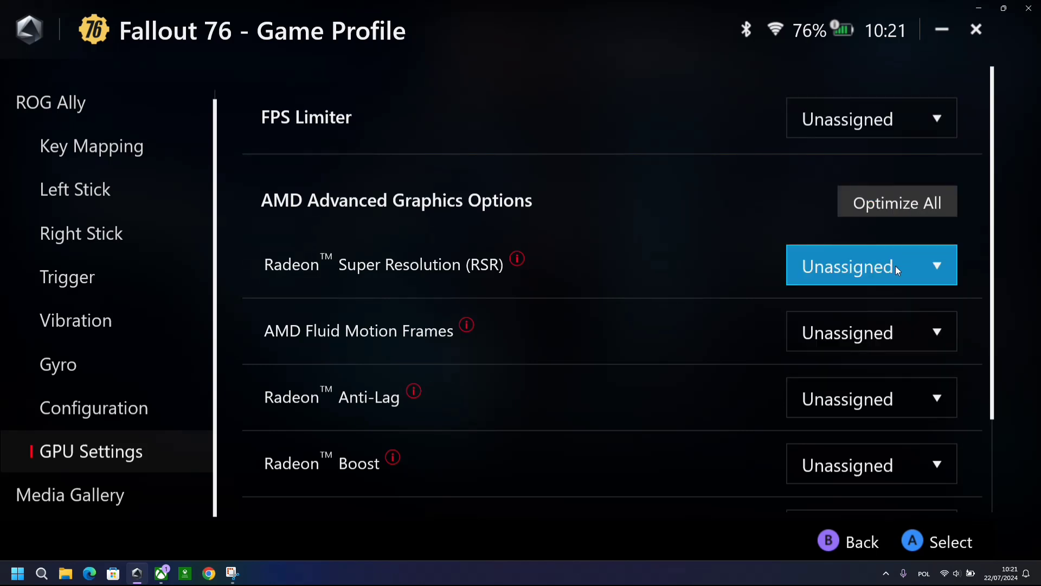
scroll(896, 266, down, 2)
click(883, 221)
click(870, 293)
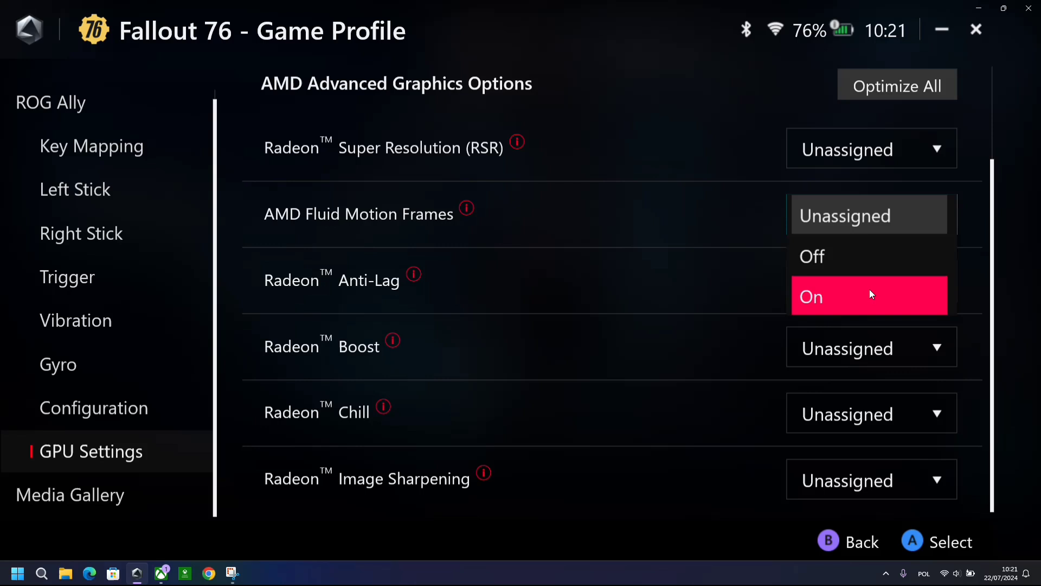
click(880, 291)
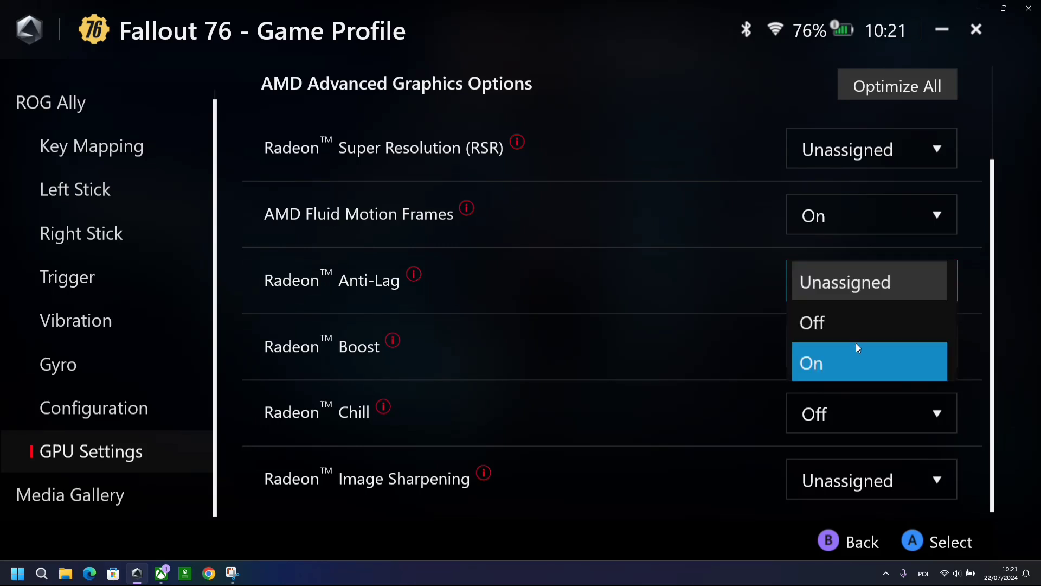
click(856, 350)
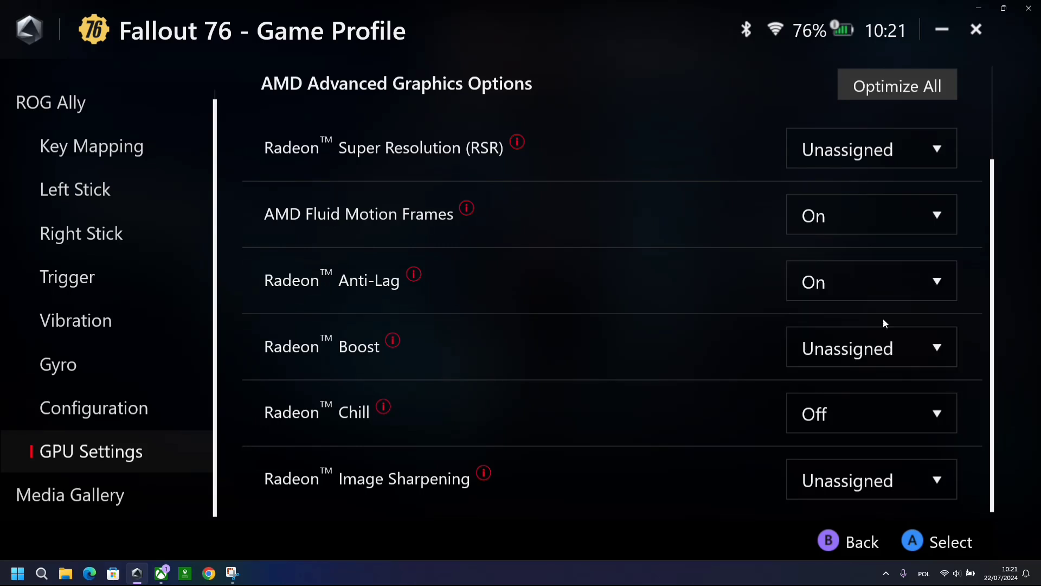
Step: Reset Radeon Anti-Lag and Fluid Motion Frames to Unassigned and return to the library
click(854, 281)
click(865, 207)
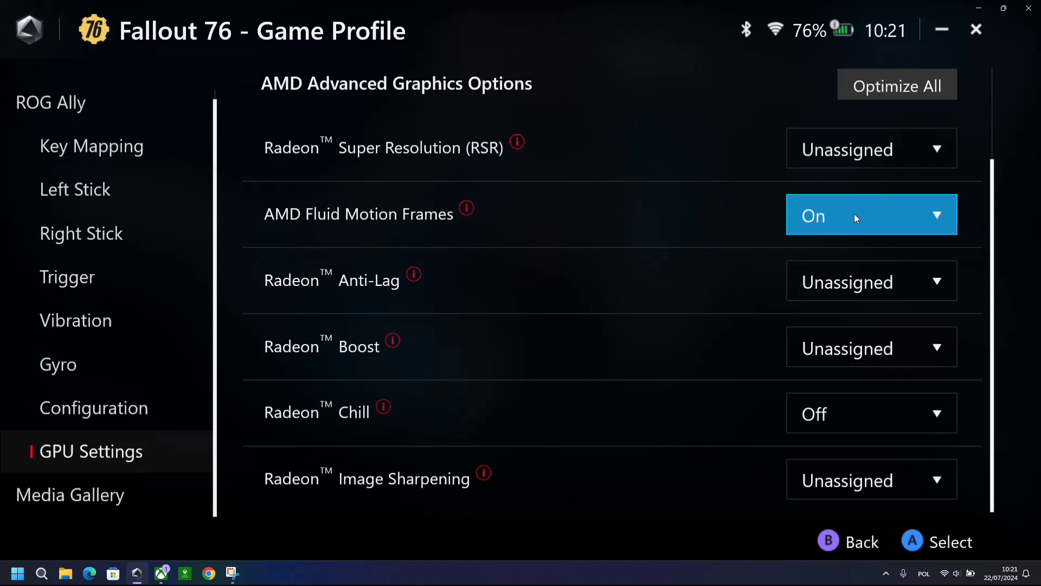
click(856, 217)
click(852, 136)
scroll(857, 347, up, 2)
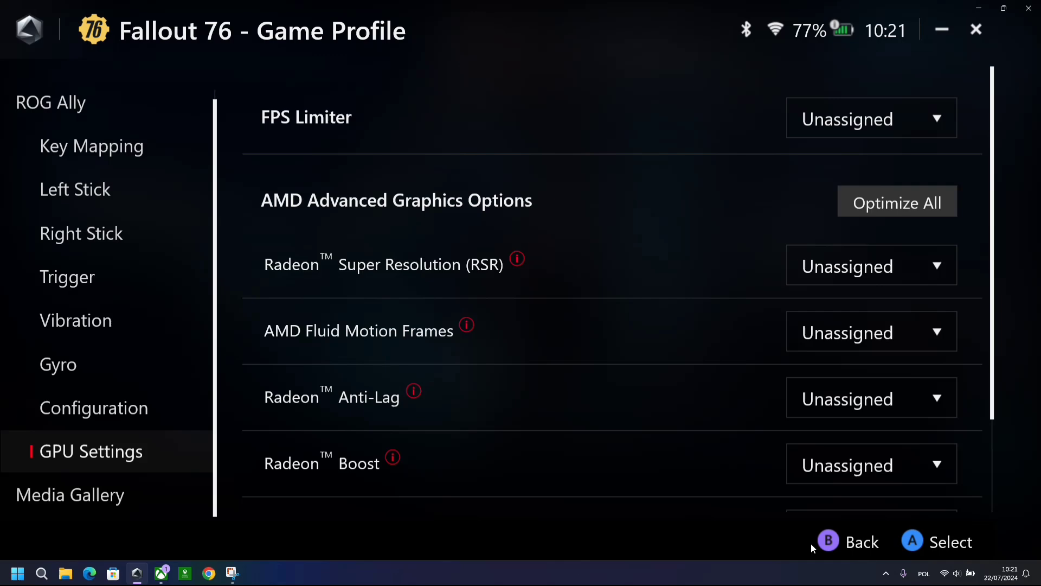
key(Left)
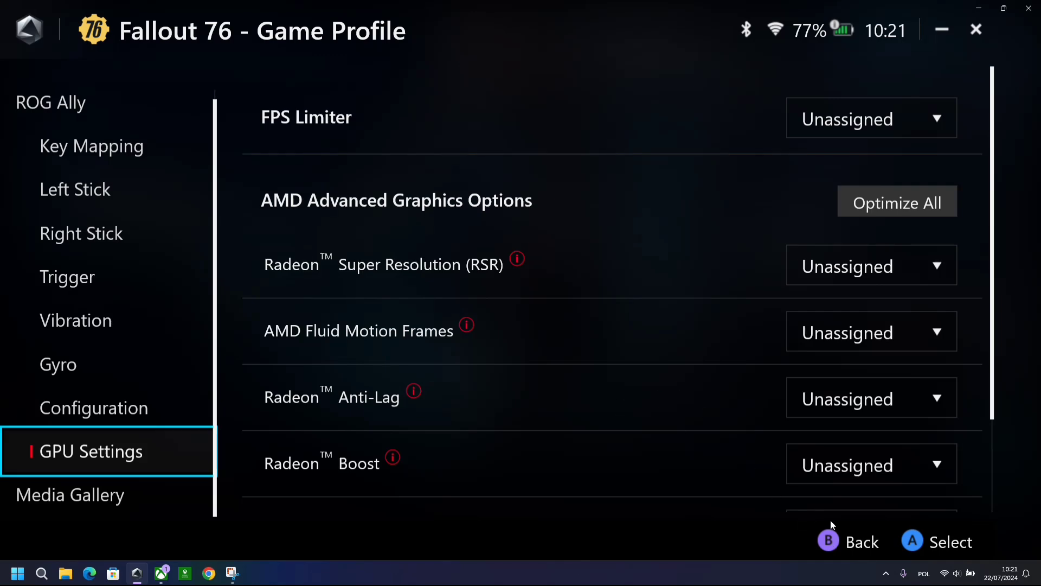
click(837, 538)
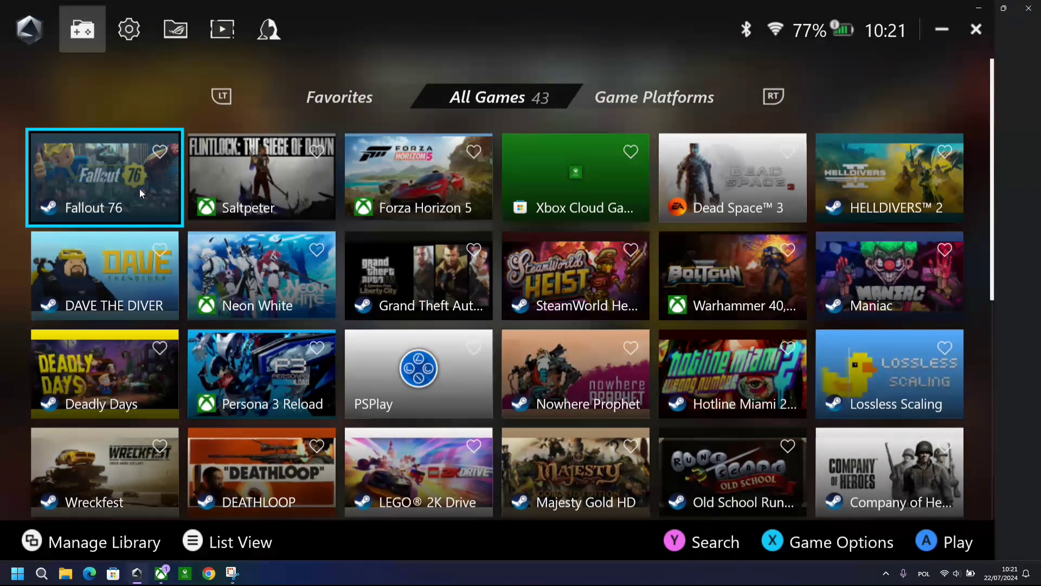
Step: Open Fallout 76's Game Info, try editing its title and launch program, then discard the edits
click(797, 544)
click(549, 277)
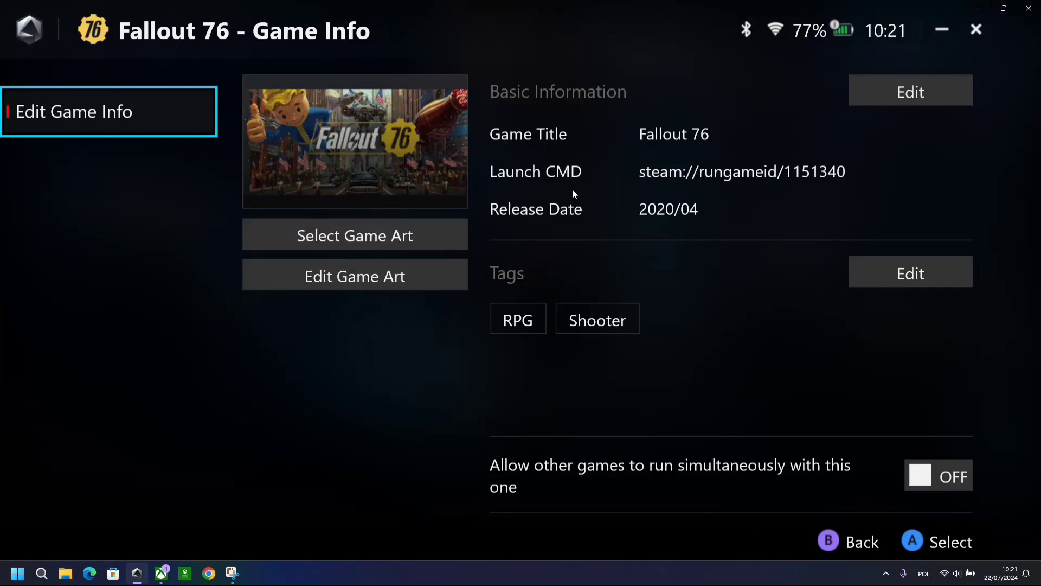
click(884, 91)
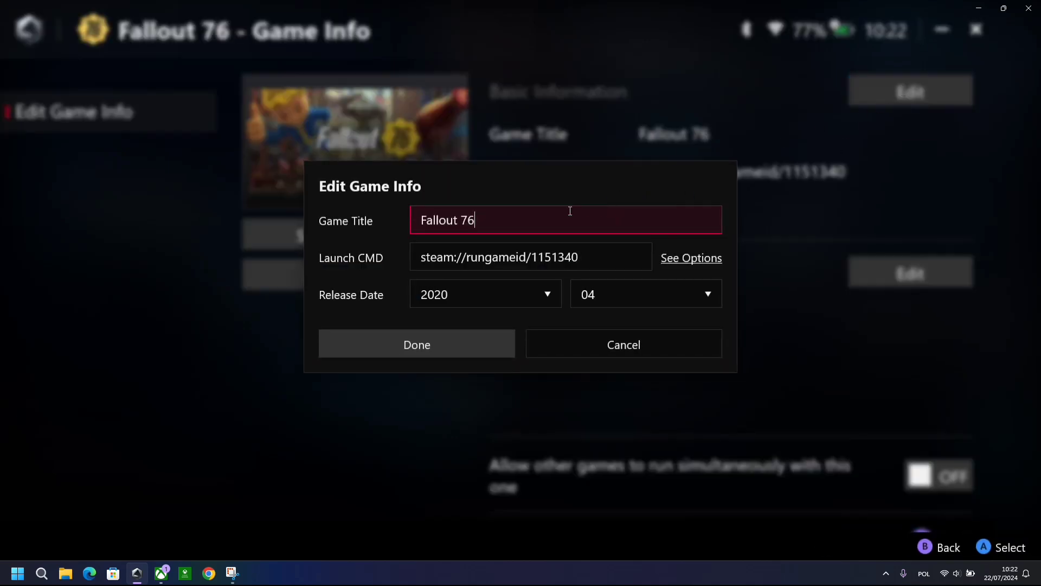
text(sk)
key(BackSpace)
key(BackSpace)
key(BackSpace)
key(BackSpace)
key(BackSpace)
click(680, 265)
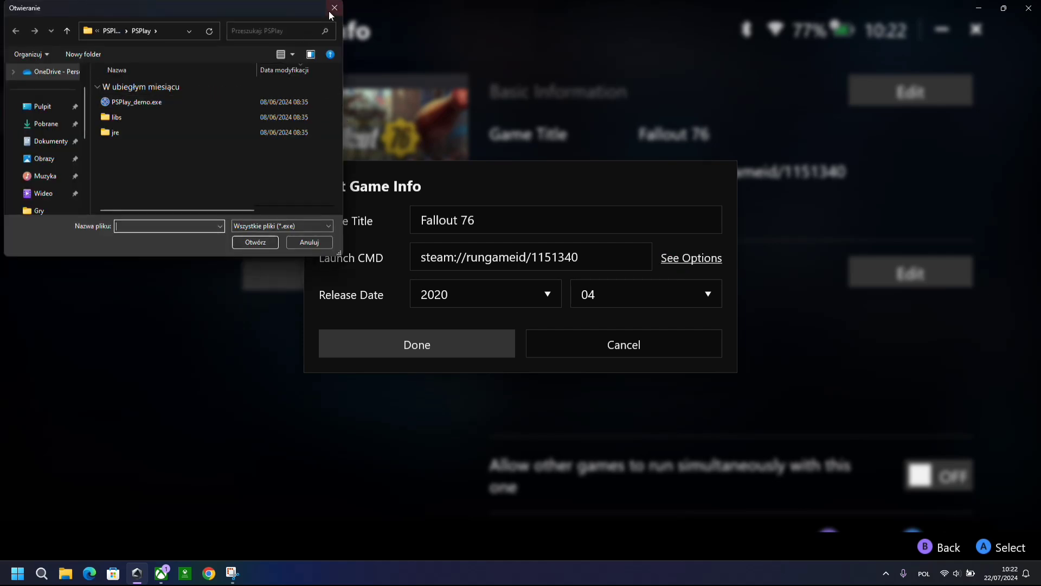
click(331, 10)
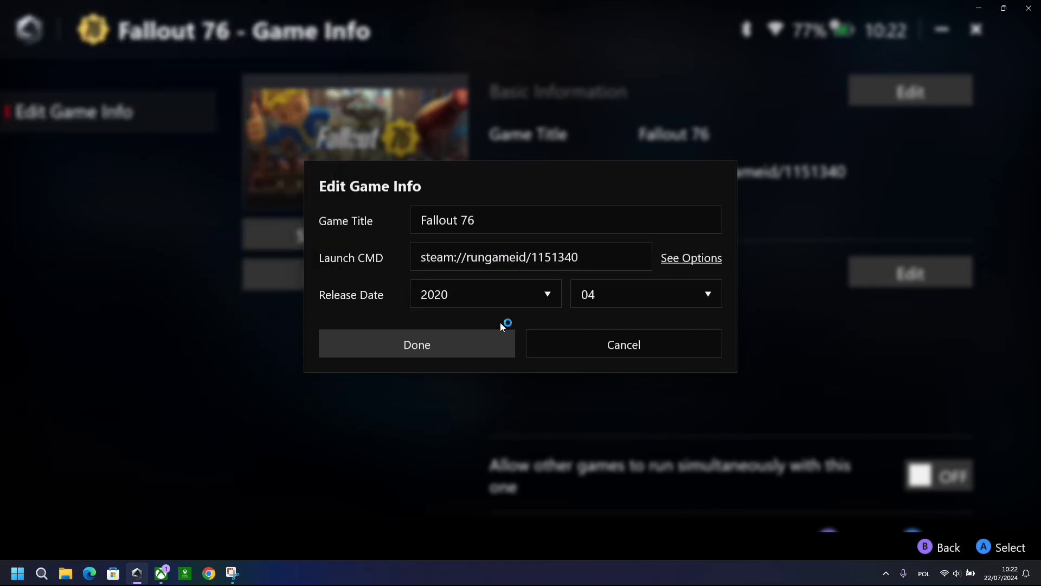
click(593, 342)
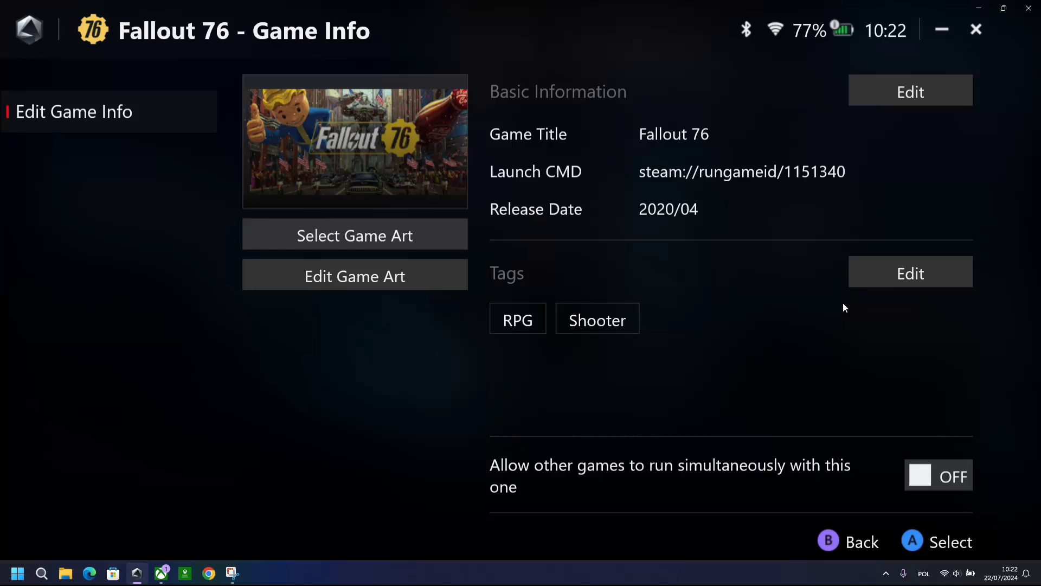
Step: Cancel the tag editor, keeping RPG and Shooter tags, and leave the profile path Disabled
click(887, 282)
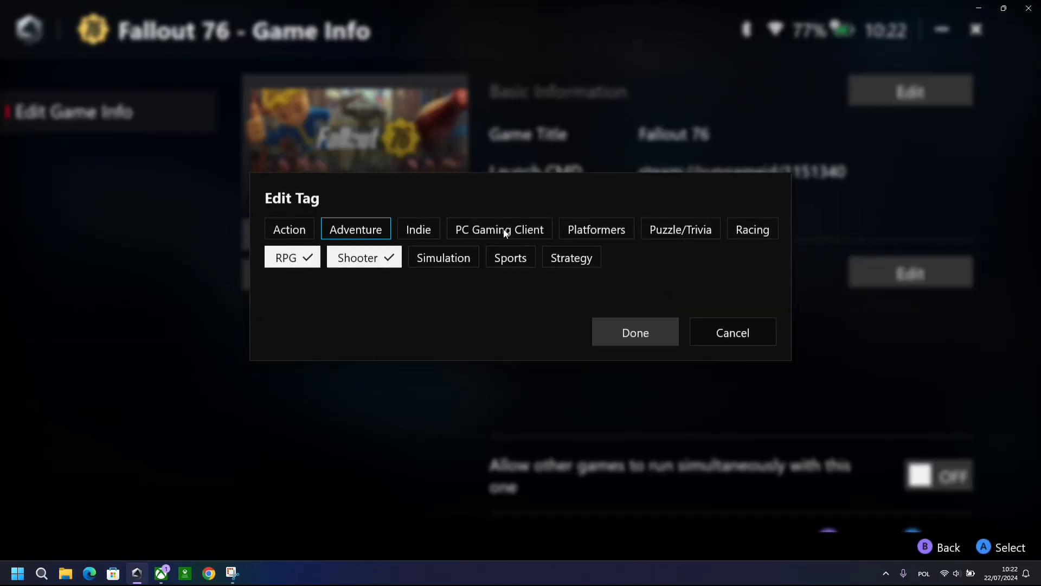
click(734, 331)
scroll(793, 345, down, 1)
scroll(797, 345, down, 3)
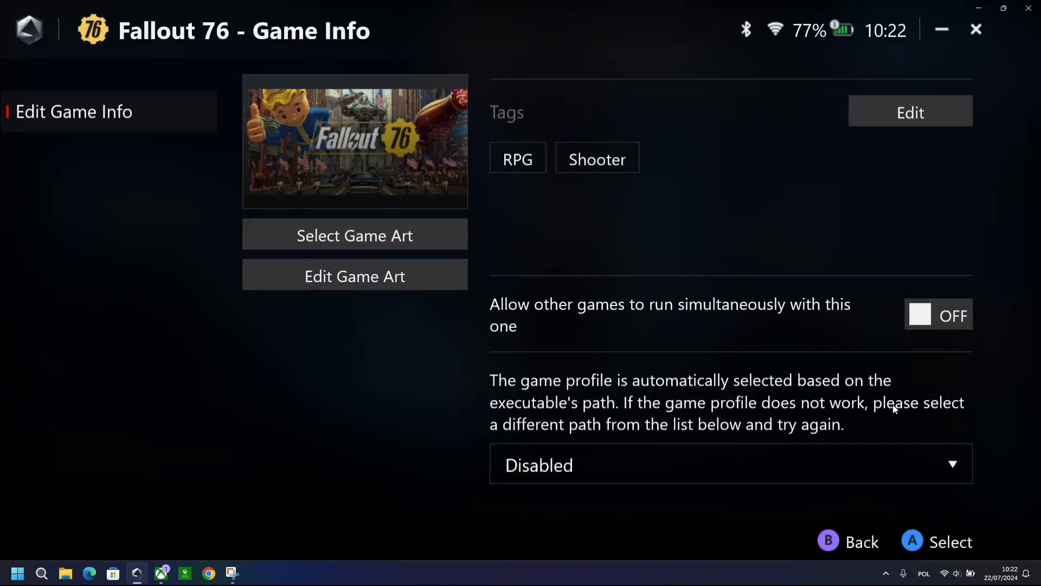
click(626, 460)
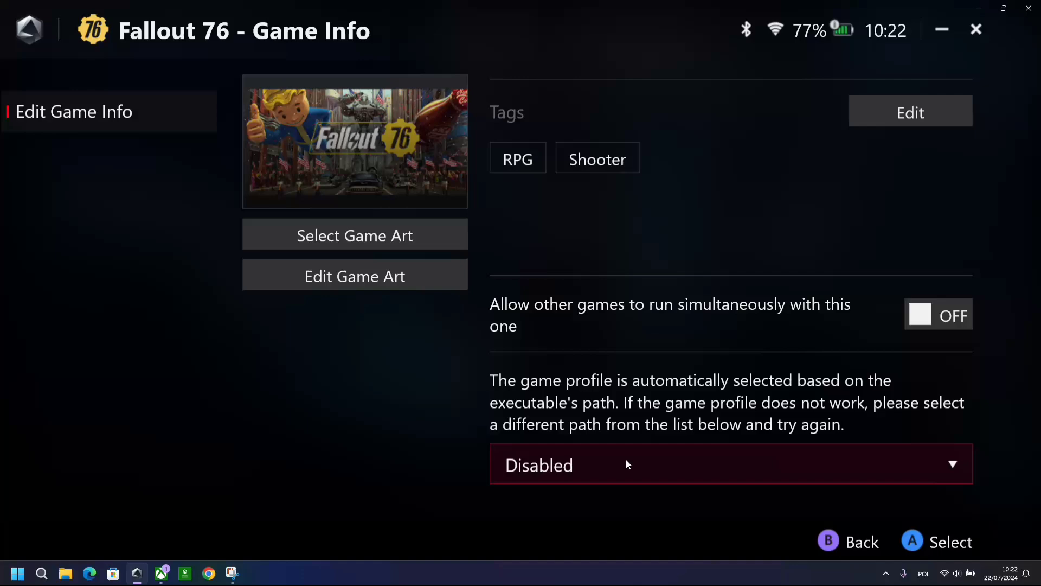
click(637, 460)
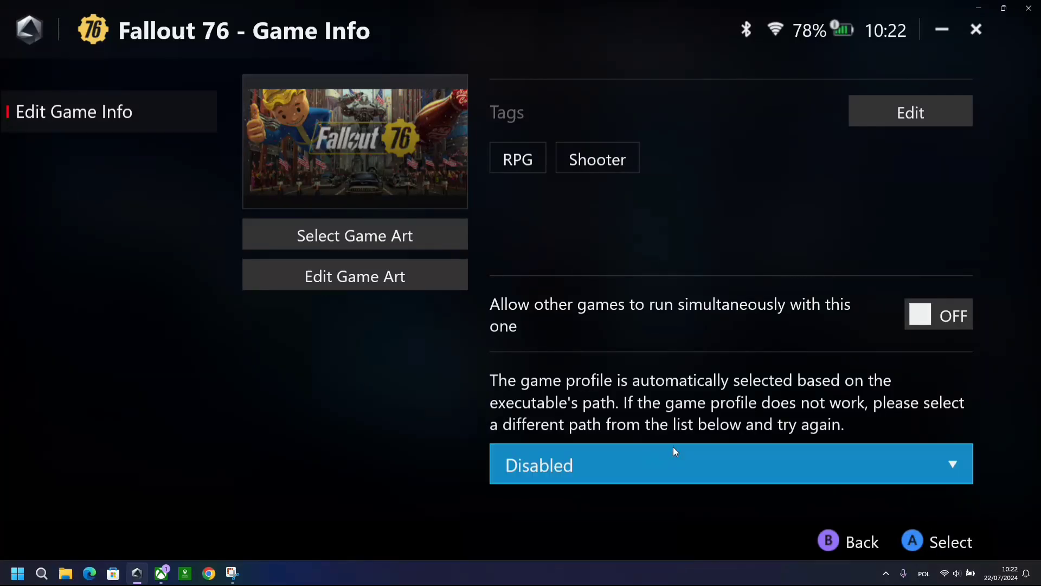
scroll(774, 387, up, 3)
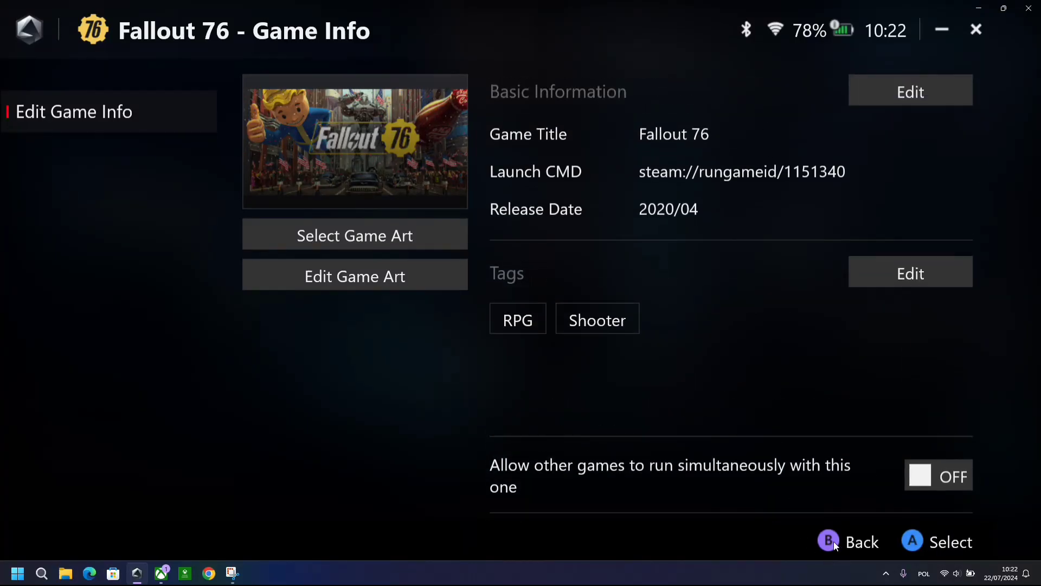
Step: Return to the library, dismiss Fallout 76's Game Options, and open then close game search
click(851, 547)
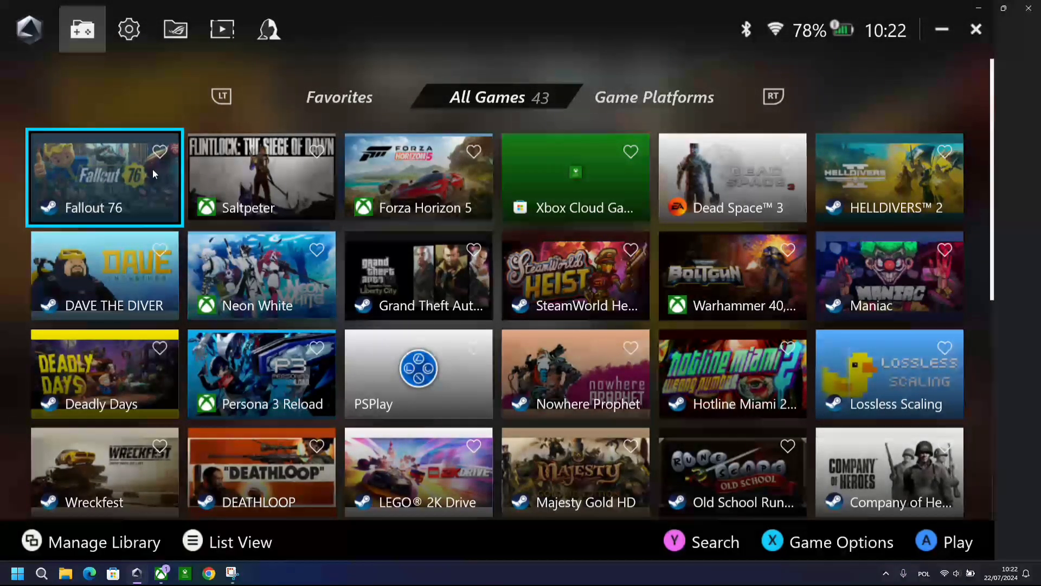
click(827, 542)
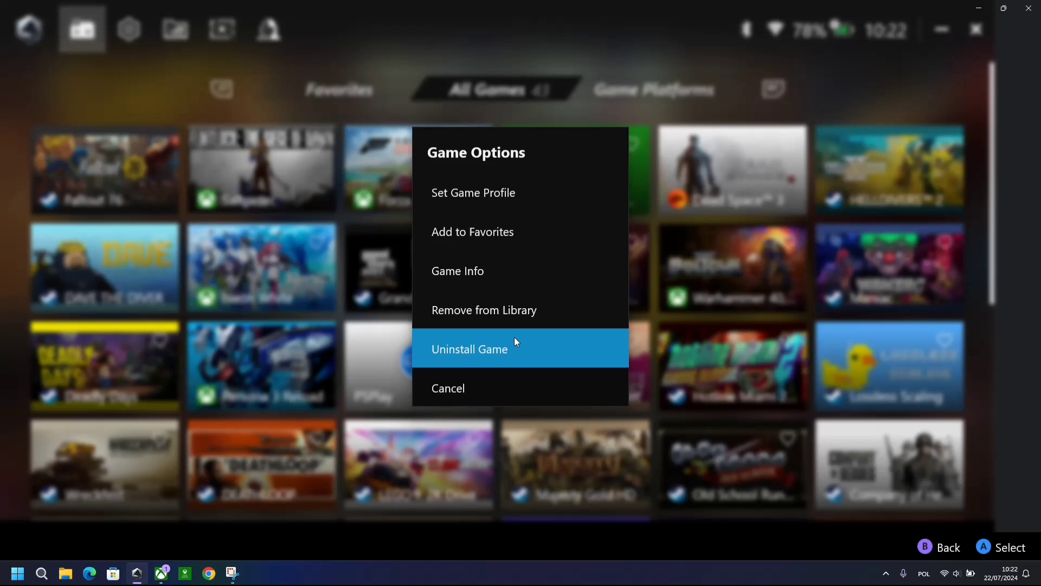
click(477, 381)
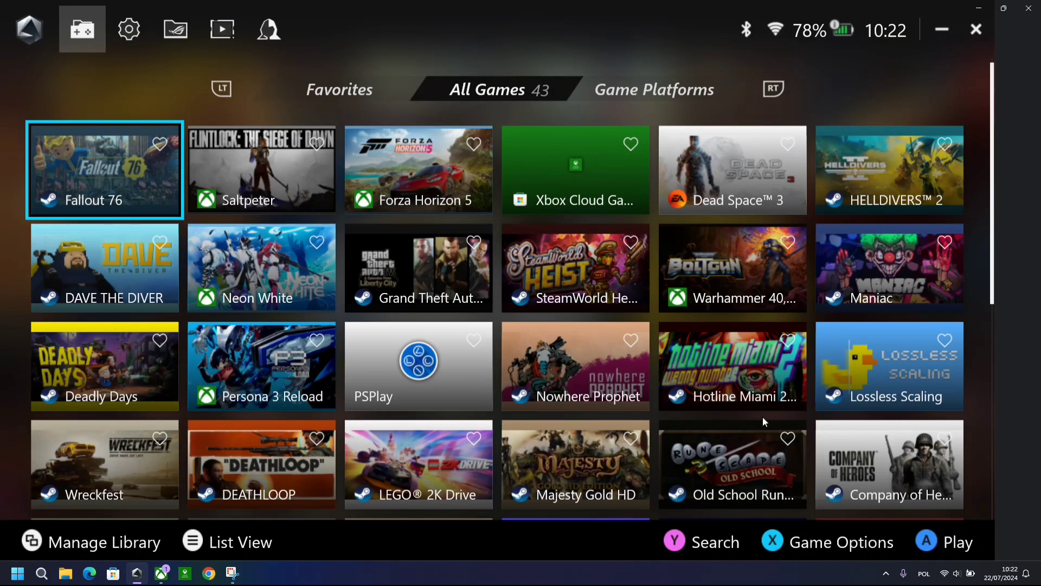
click(680, 544)
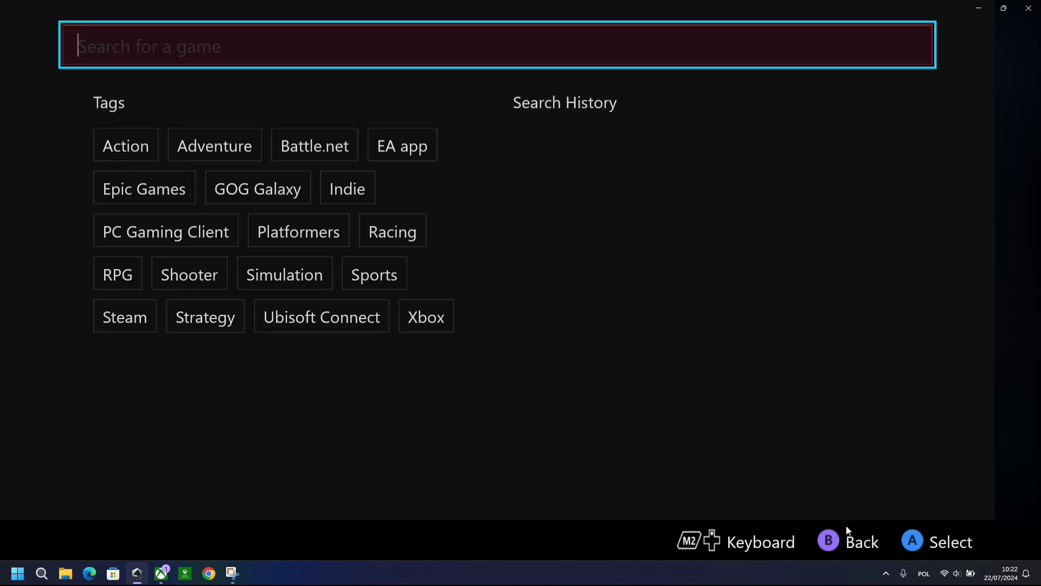
click(844, 547)
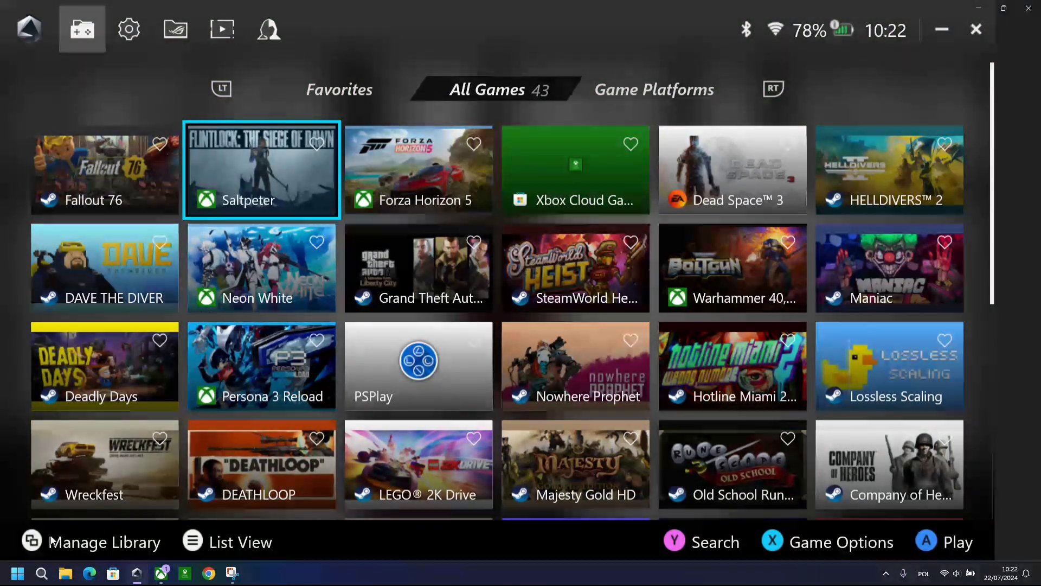
Step: Try vertical and single-row library layouts with centered cover art in Customize Library
click(105, 542)
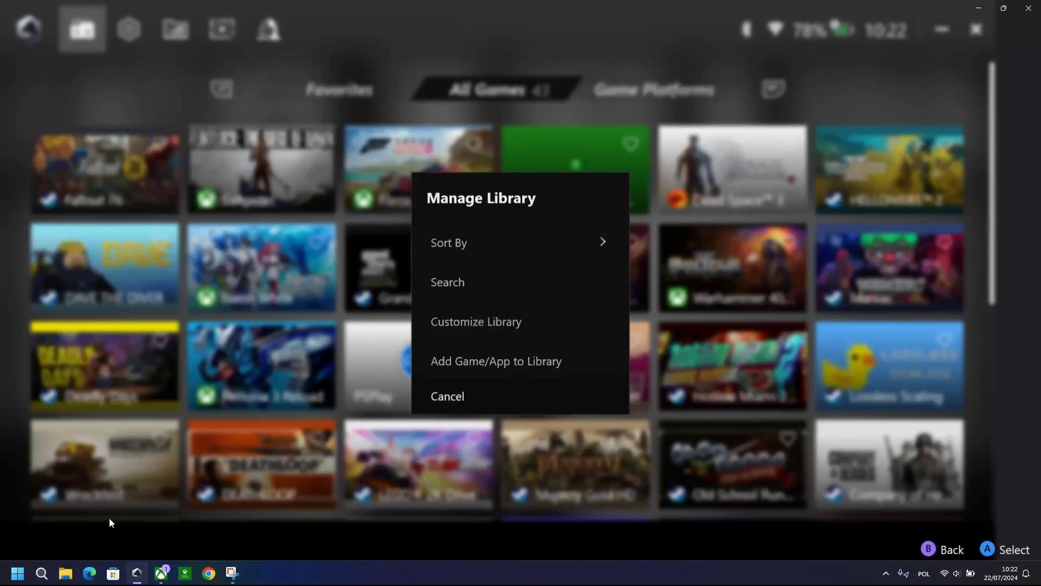
click(501, 243)
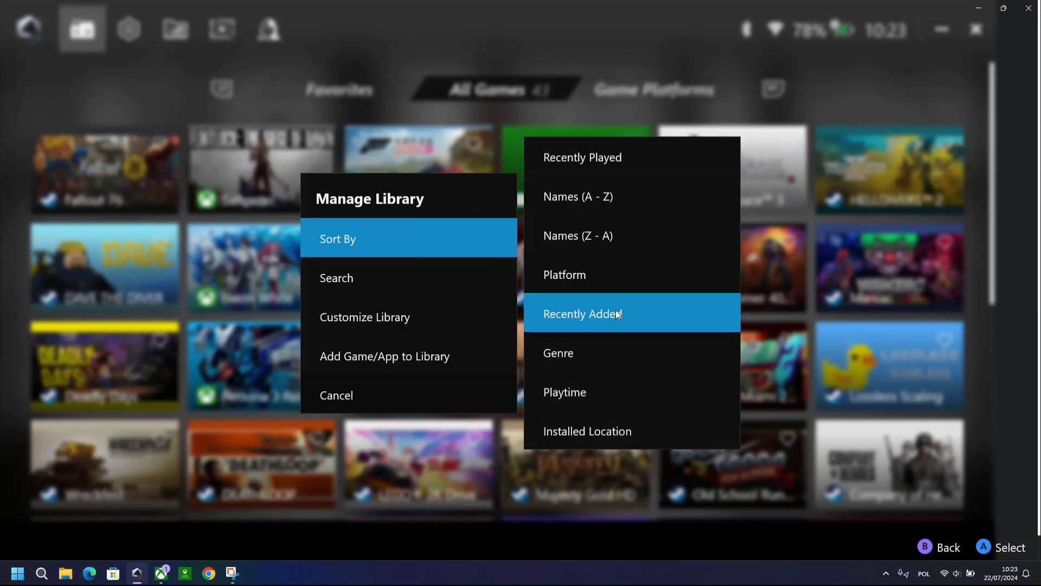
click(432, 317)
click(282, 172)
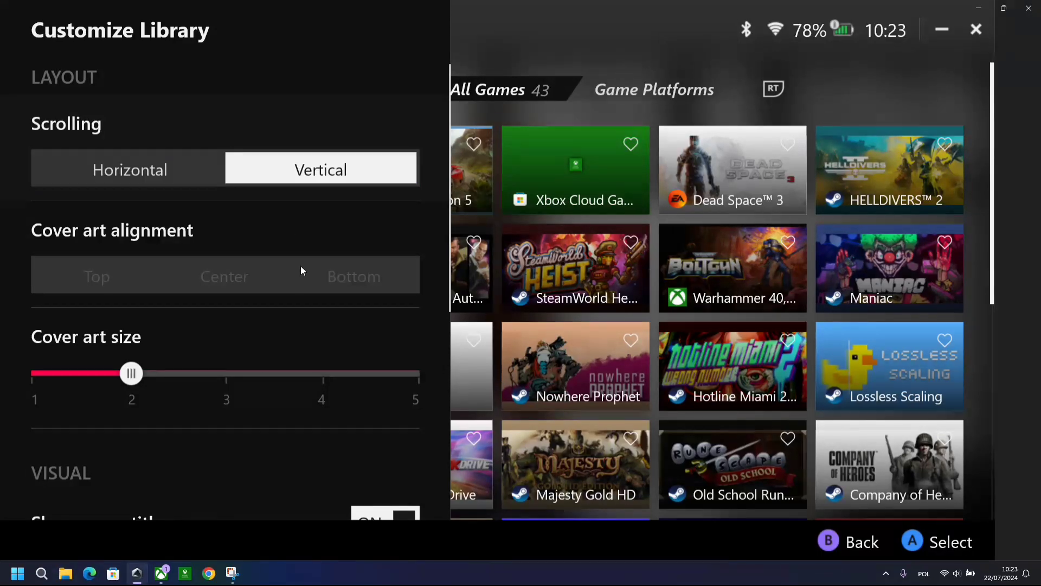
click(161, 171)
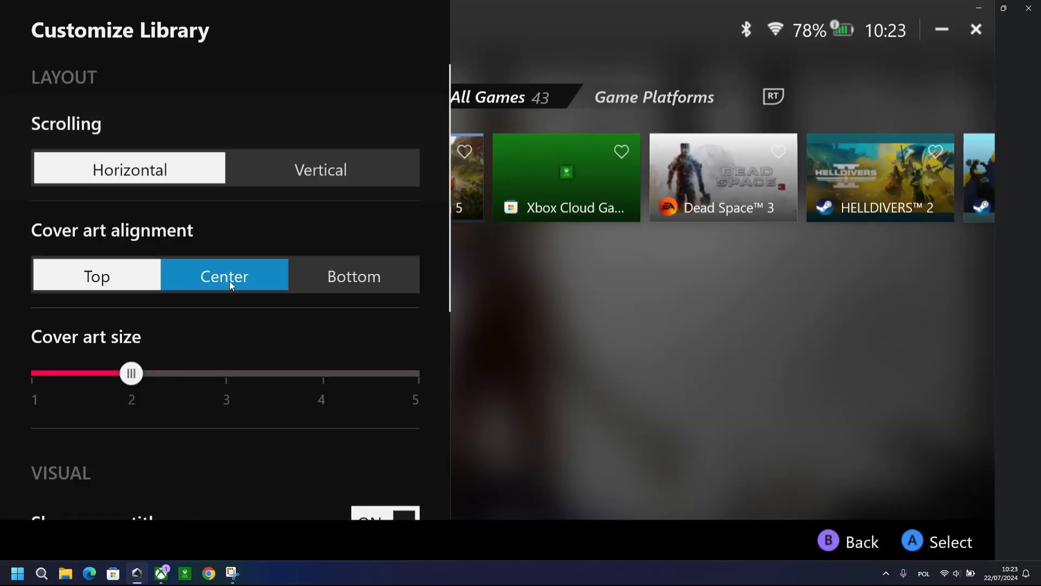
click(246, 272)
scroll(322, 274, down, 3)
drag(132, 167, 412, 174)
key(Escape)
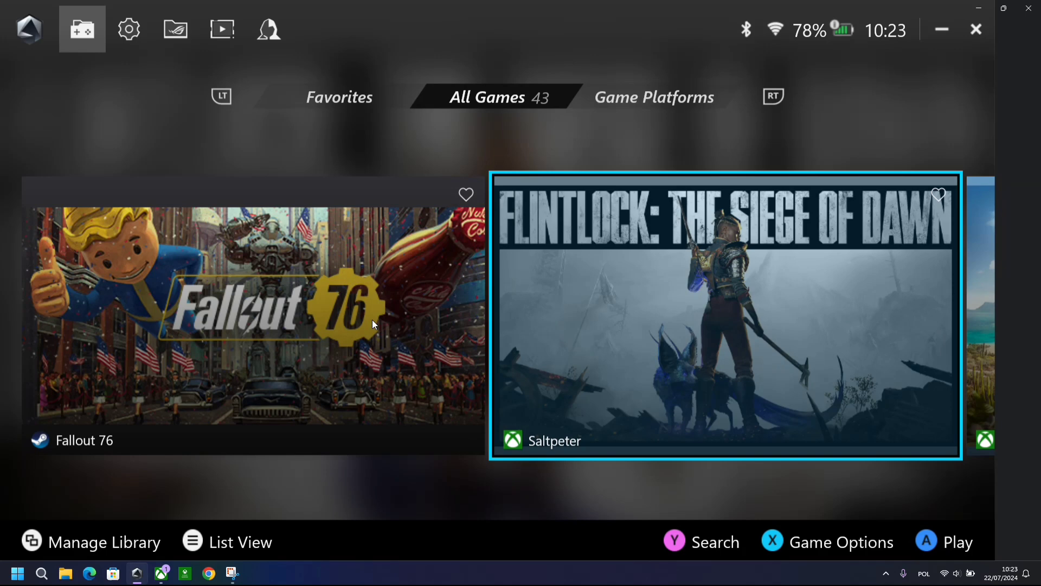
Step: Toggle game titles and the background image off and back on in Customize Library
click(57, 543)
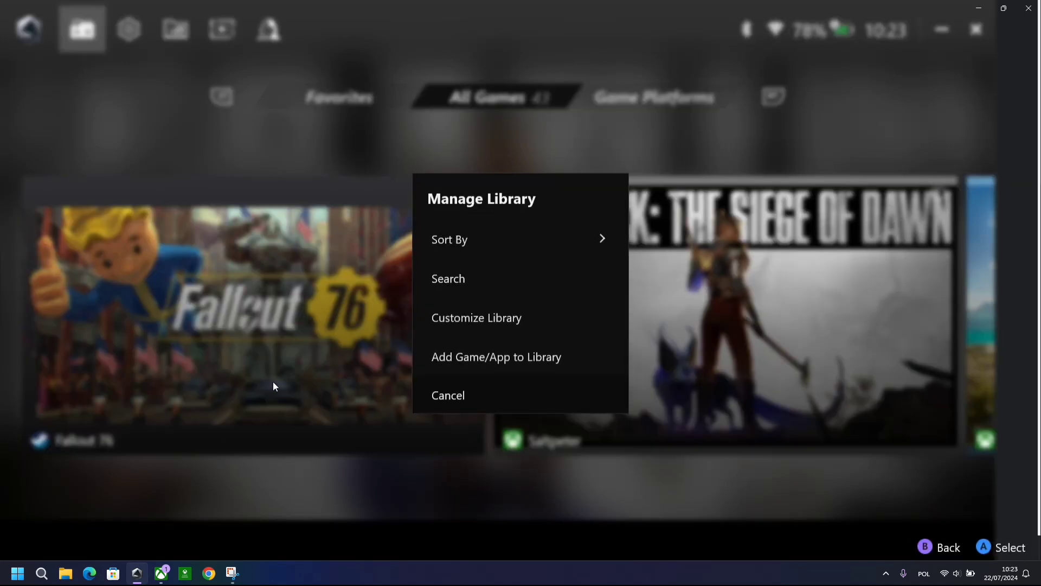
click(485, 317)
key(Down)
key(Down)
key(Down)
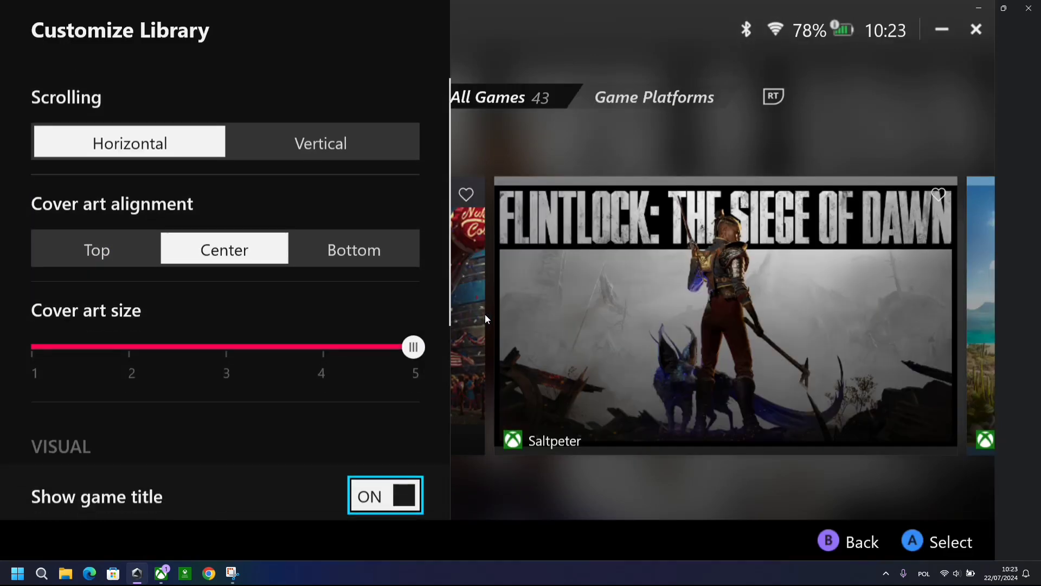
key(Down)
key(Up)
key(Return)
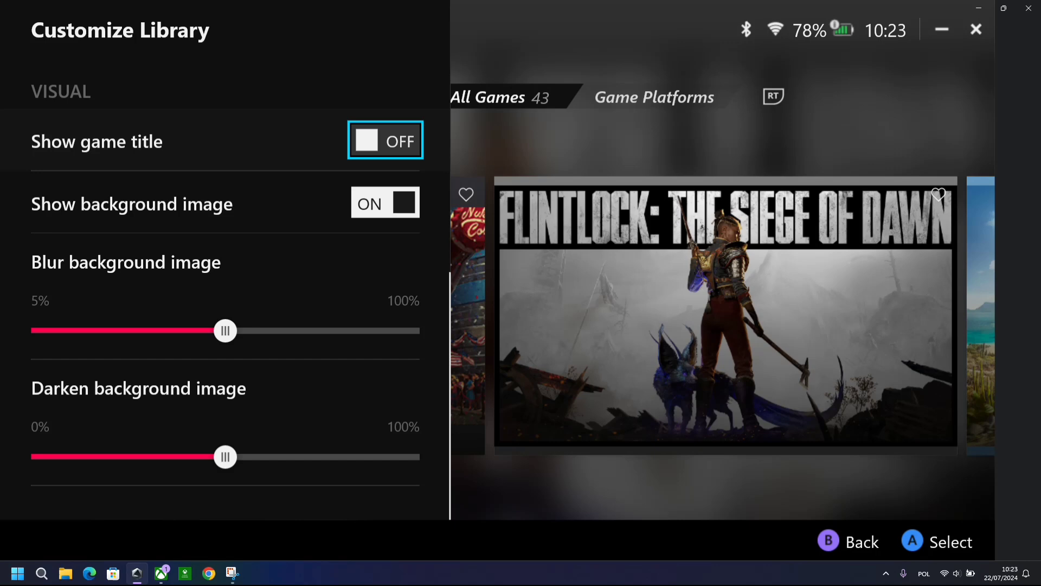
key(Return)
key(Down)
key(Return)
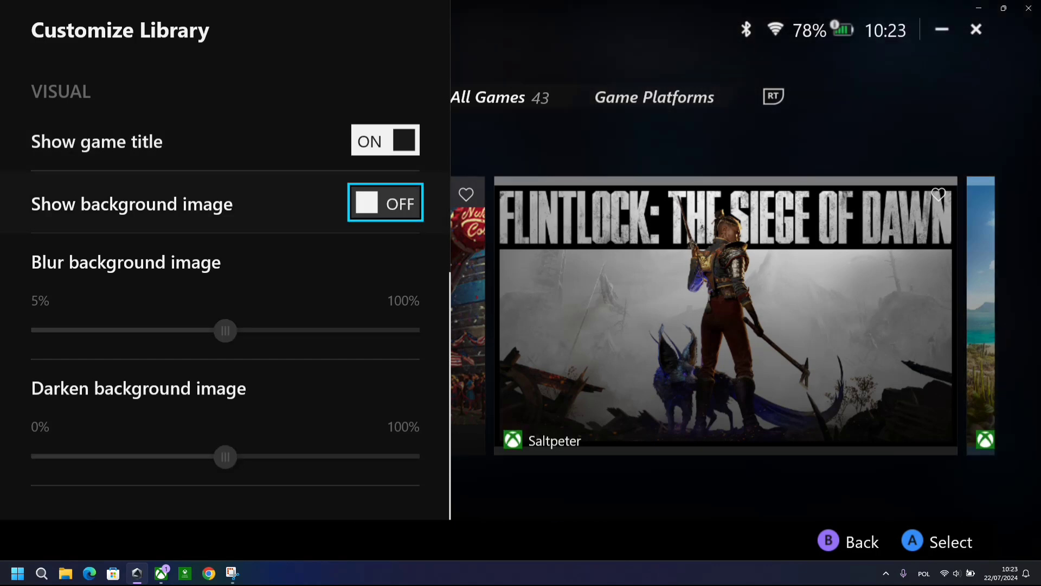
key(Return)
Step: Set background Blur to 5% and Darken to 0%, then close the customization panel
key(Down)
key(Right)
key(Right)
key(Right)
key(Right)
key(Right)
key(Right)
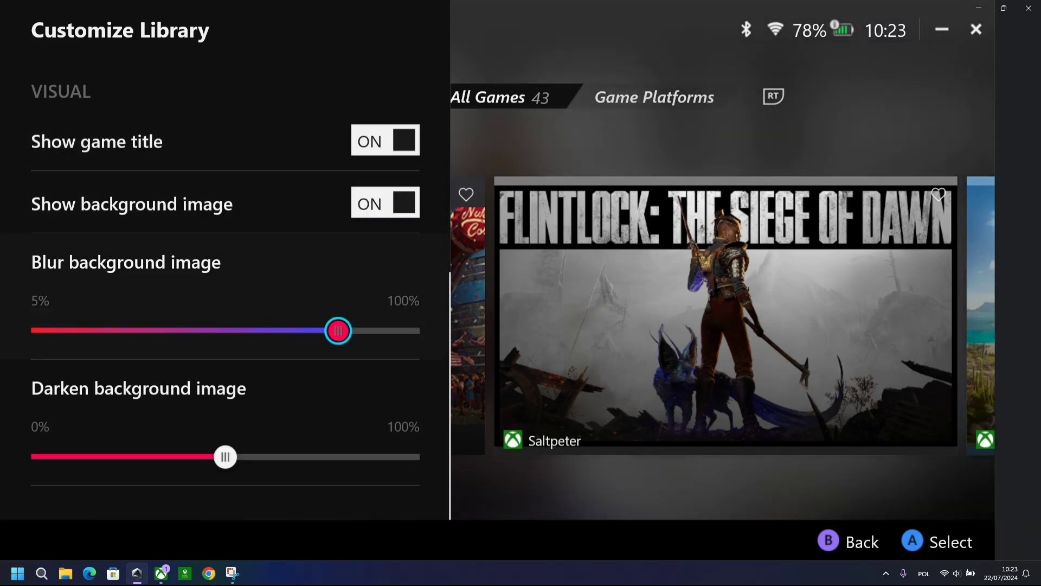
key(Left)
key(Left)
key(Left)
key(Left)
key(Left)
key(Left)
key(Left)
key(Left)
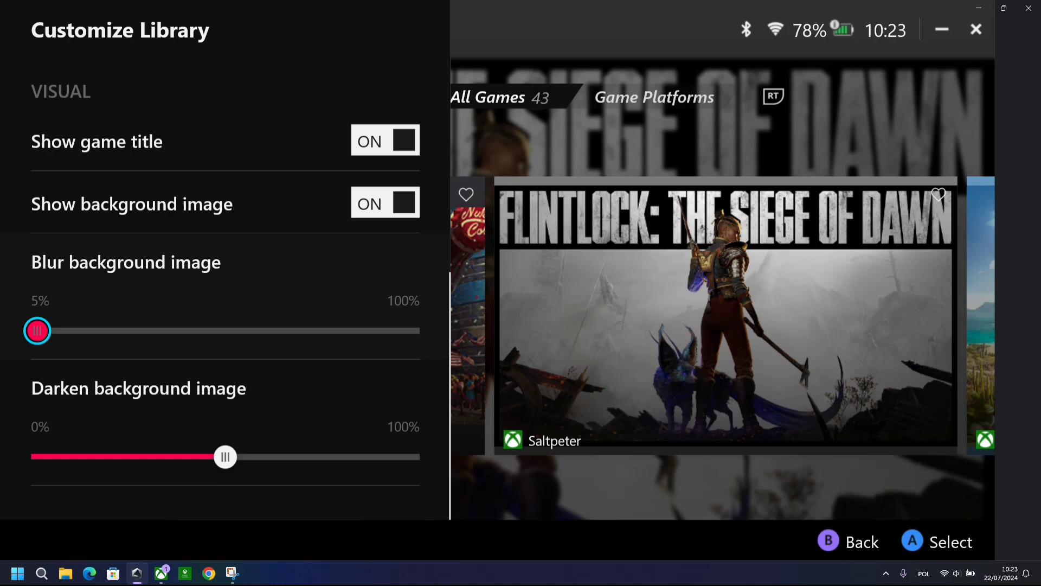
key(Right)
key(Right)
key(Right)
key(Right)
key(Right)
key(Down)
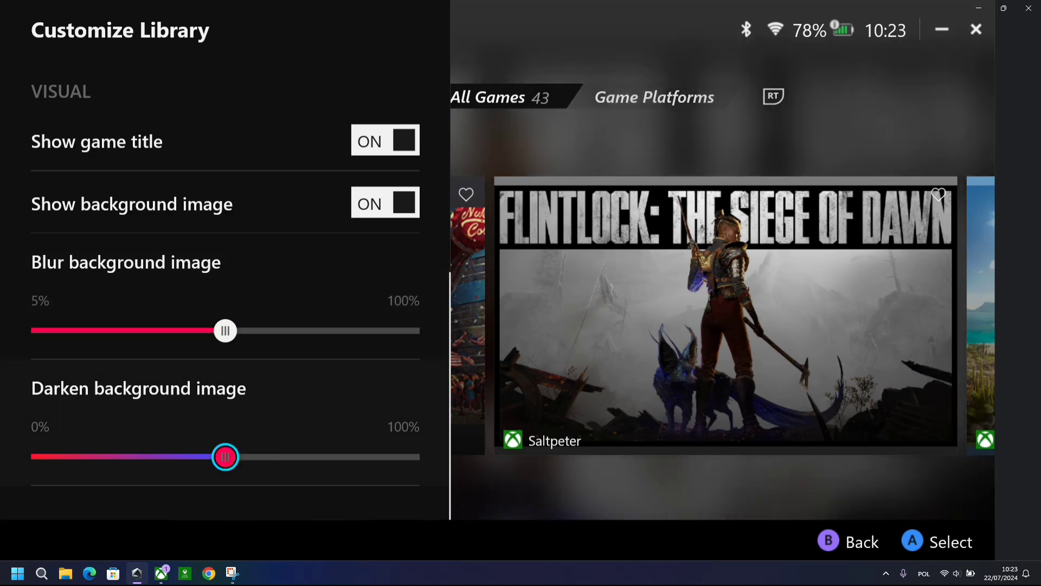
key(Right)
key(Right)
key(Right)
key(Right)
key(Right)
key(Left)
key(Left)
key(Left)
key(Left)
key(Left)
key(Left)
key(Left)
key(Left)
key(Left)
key(Left)
key(Up)
key(Left)
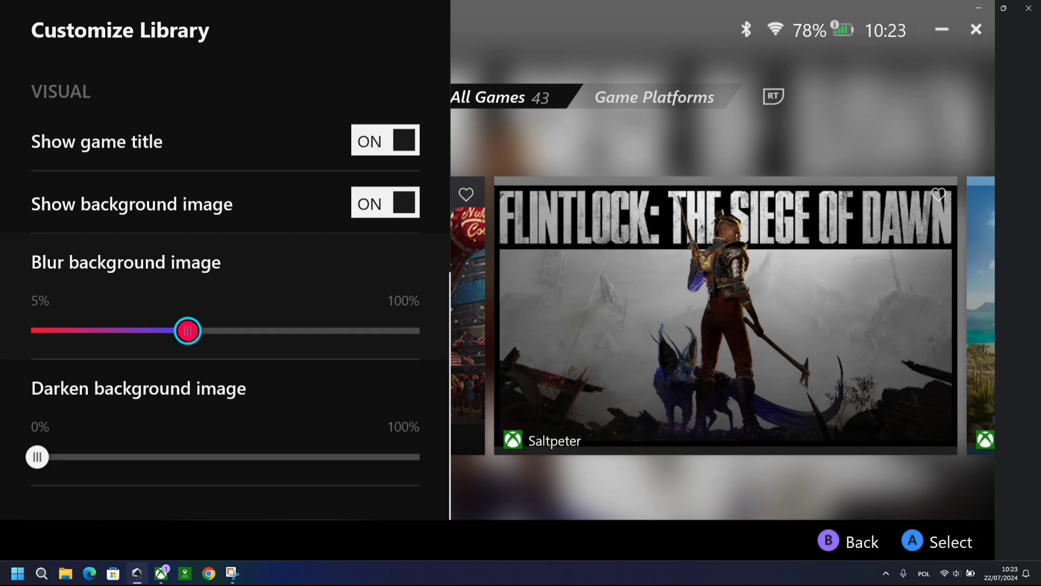
key(Left)
key(Left)
key(Left)
key(Left)
key(Right)
key(Right)
key(Right)
key(Right)
key(Left)
key(Left)
key(Left)
key(Left)
key(Right)
key(Right)
key(Right)
key(Right)
key(Right)
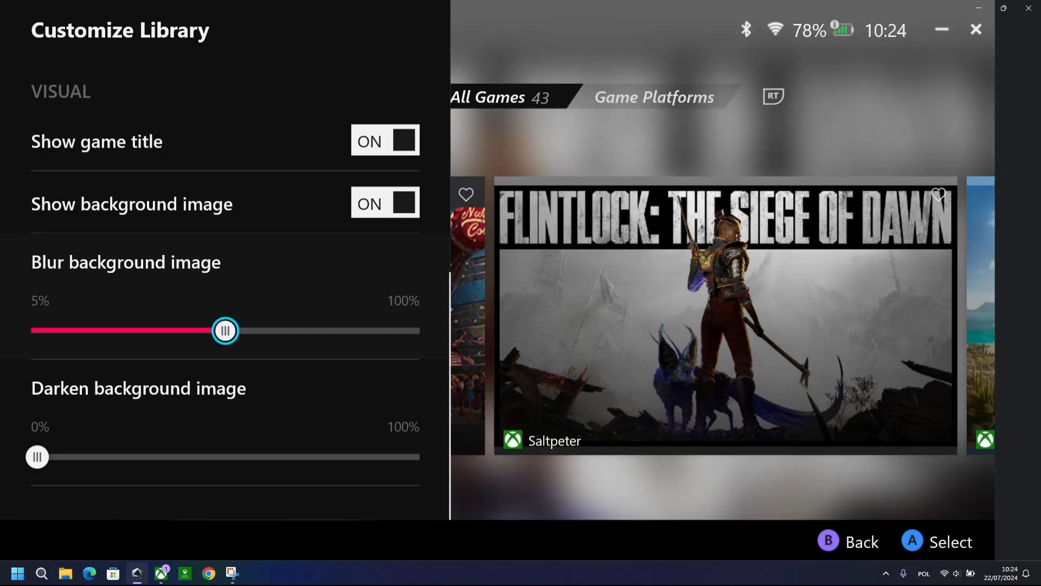
key(Left)
key(Left)
key(Left)
key(Left)
key(Left)
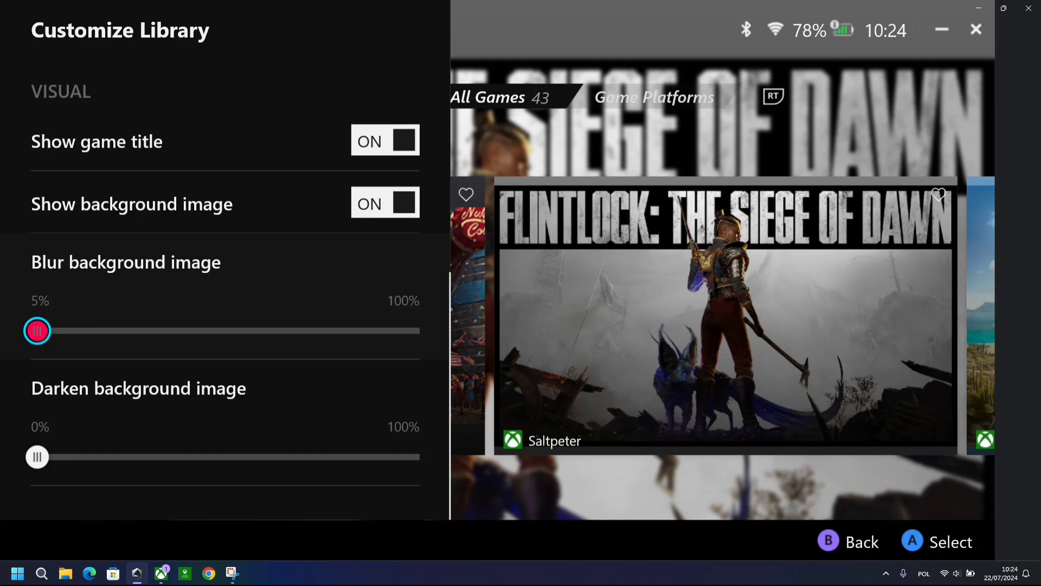
key(Escape)
key(Right)
key(Right)
key(Left)
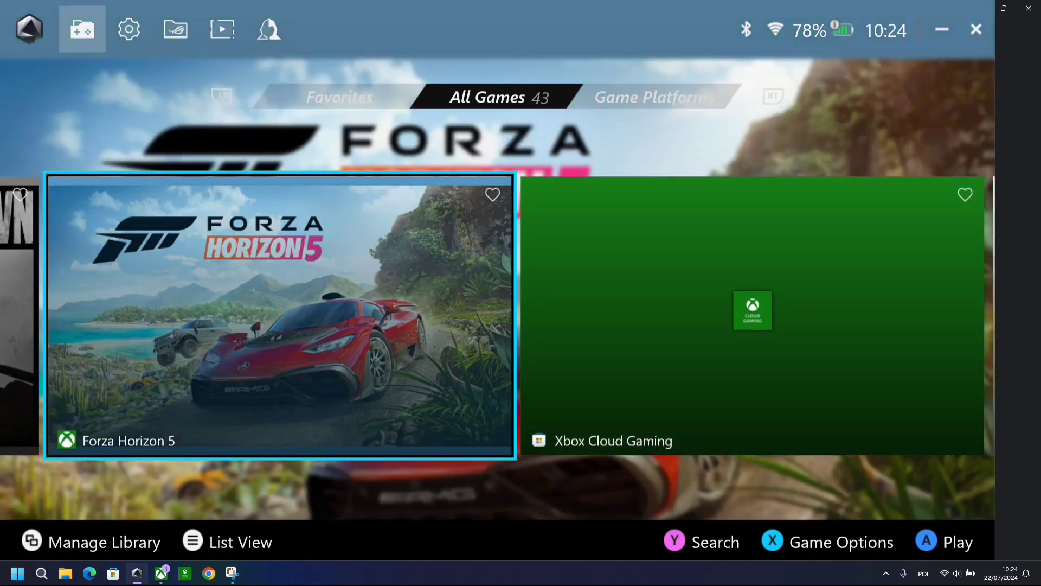
Step: In Customize Library, shrink the cover art to size 3 and turn game titles off
key(Tab)
key(Down)
key(Down)
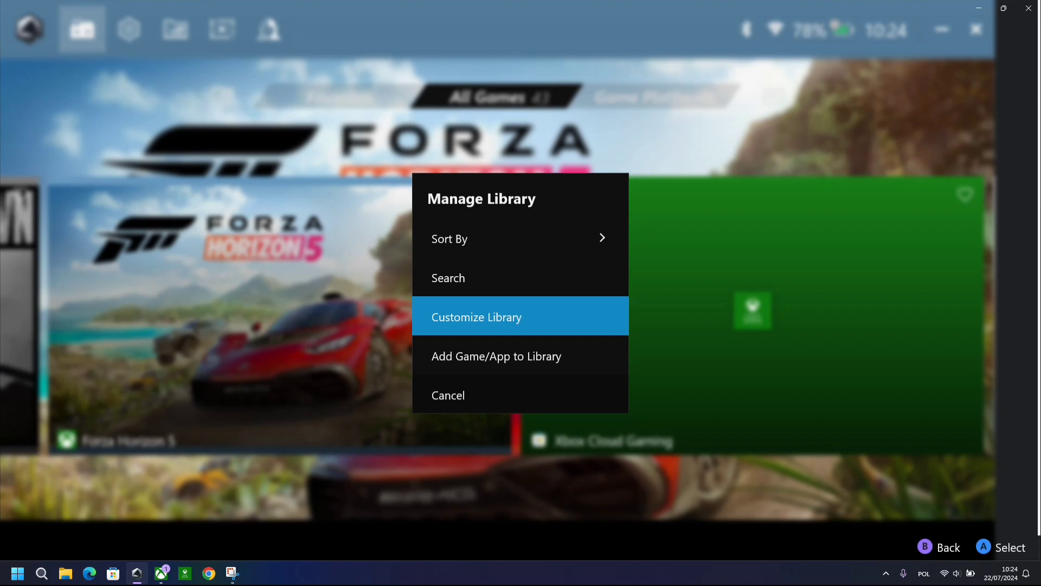
key(Return)
key(Down)
key(Down)
key(Down)
key(Up)
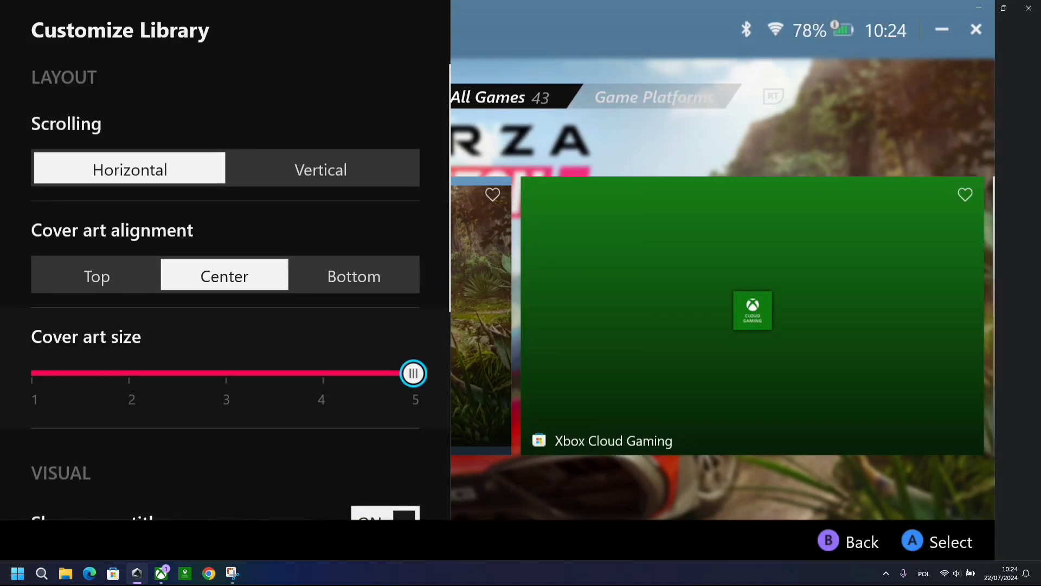
key(Down)
key(Up)
key(Up)
key(Down)
key(Left)
key(Left)
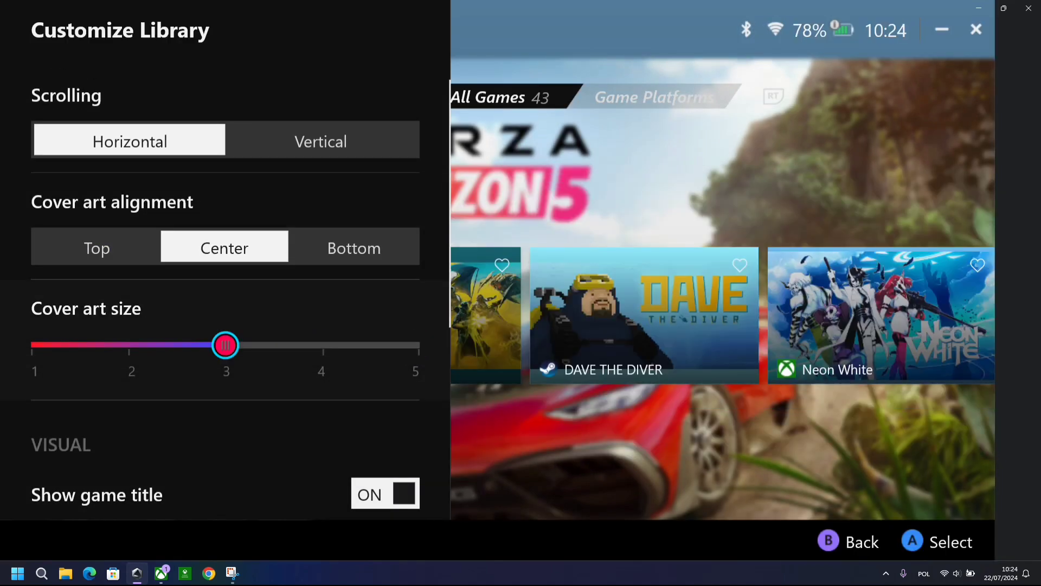
Step: Blur and darken the background to about 50%, keep the background image on, and close customization
key(Down)
key(Down)
key(Down)
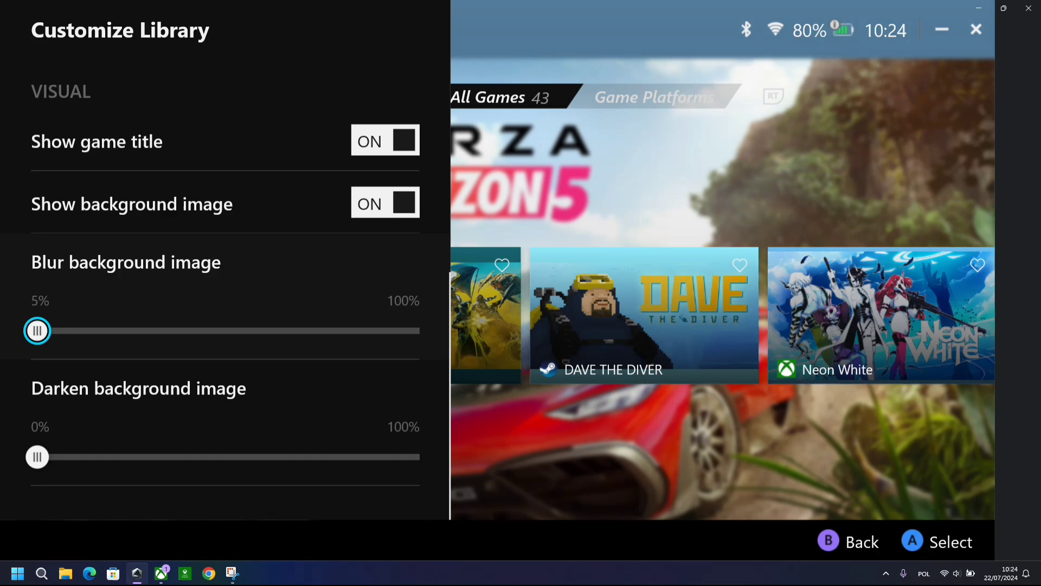
key(Right)
key(Right)
key(Right)
key(Right)
key(Right)
key(Down)
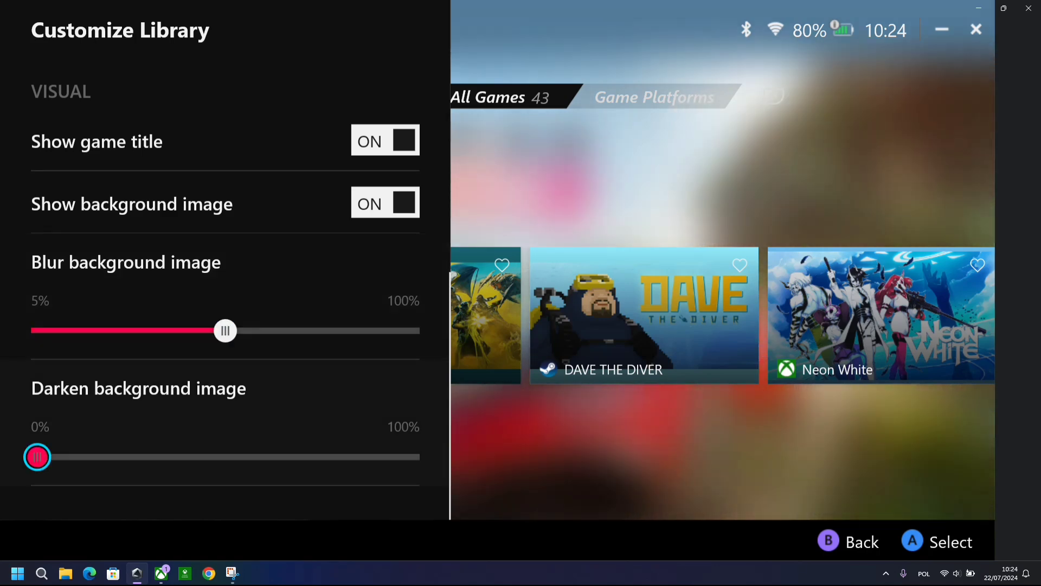
key(Right)
key(Right)
key(Right)
key(Right)
key(Right)
key(Up)
key(Up)
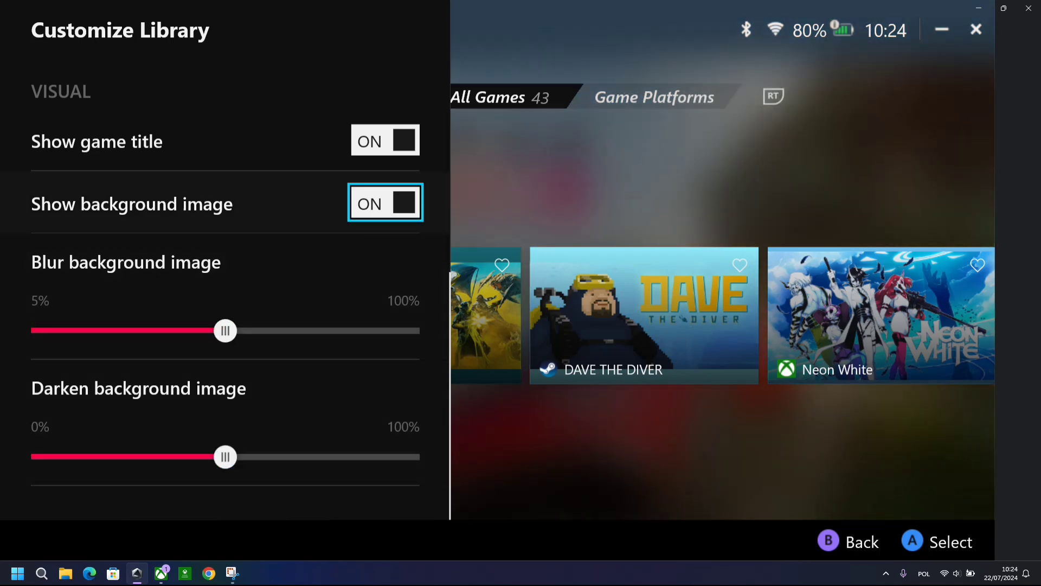
key(Return)
key(Return)
key(Up)
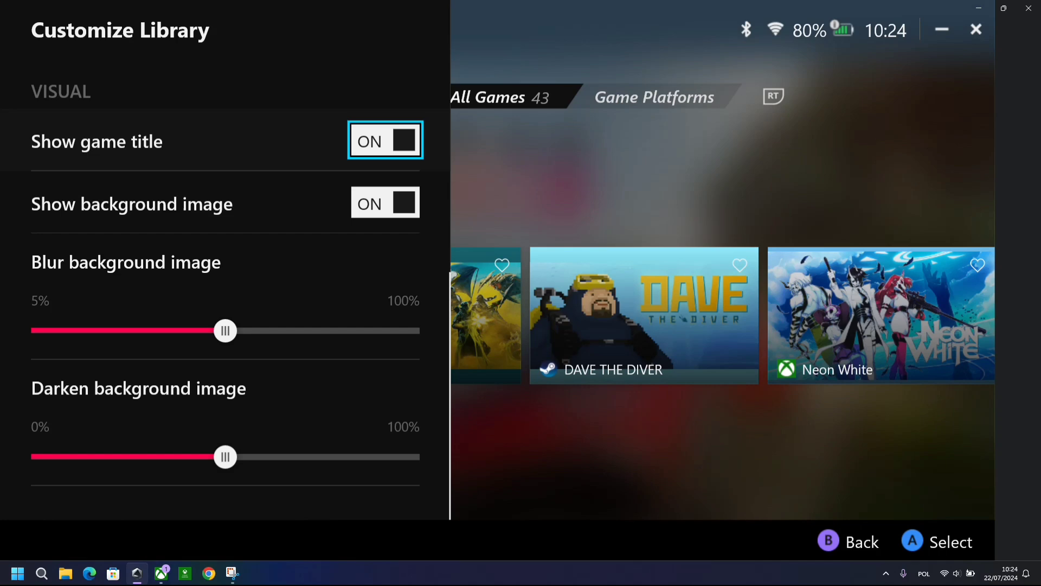
key(Return)
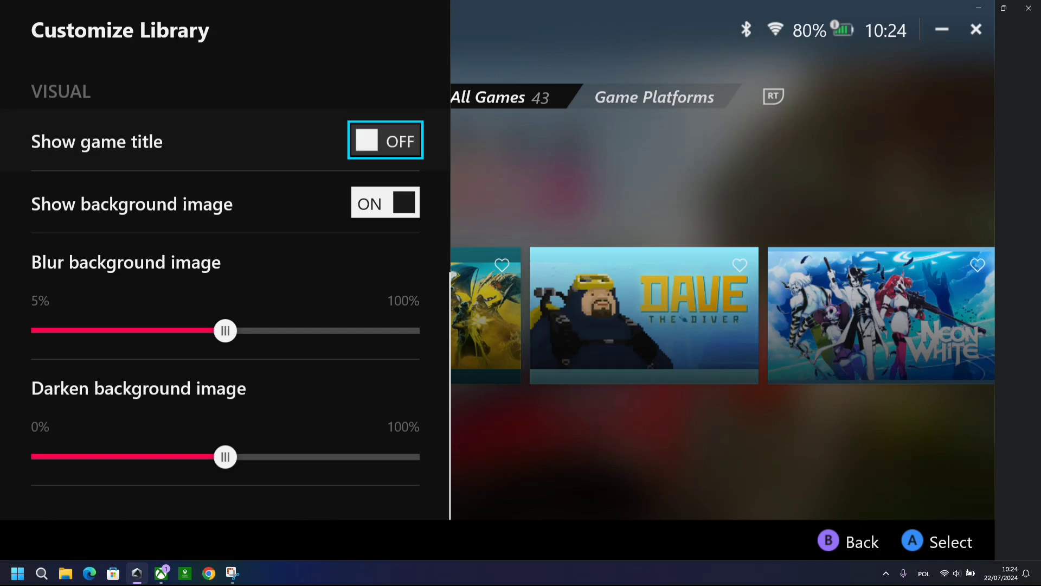
key(Escape)
key(Right)
key(Right)
key(Right)
key(Right)
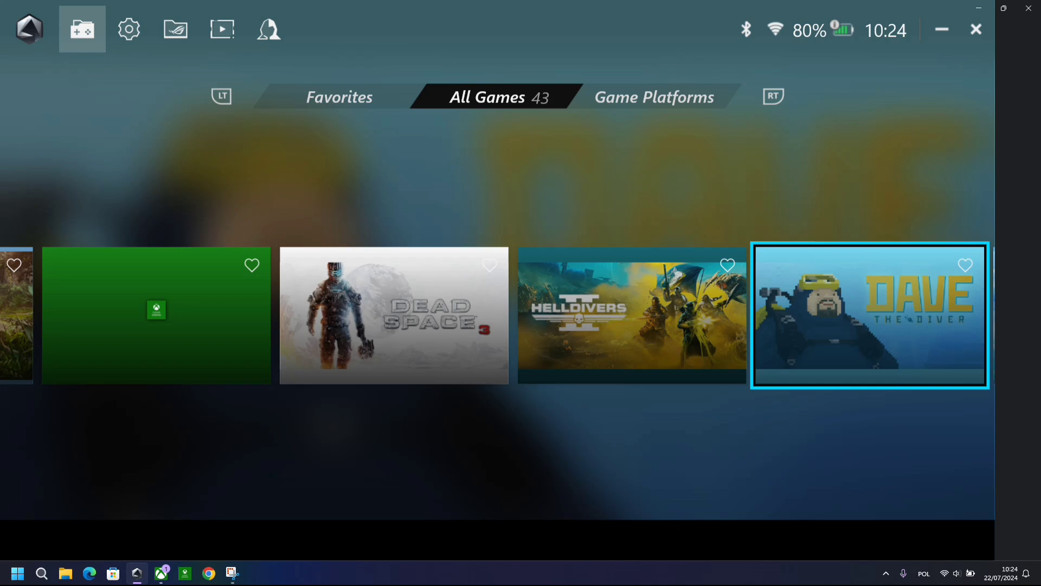
Step: Switch the library to vertical scrolling in Customize Library and close the panel
key(m)
key(Down)
key(Return)
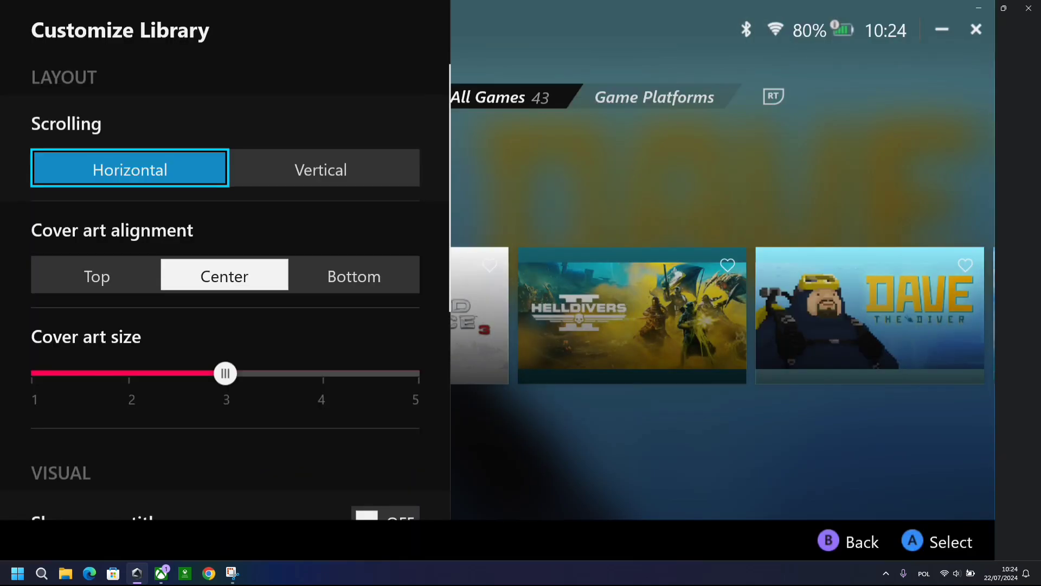
key(Down)
key(Down)
key(Up)
key(Up)
key(Return)
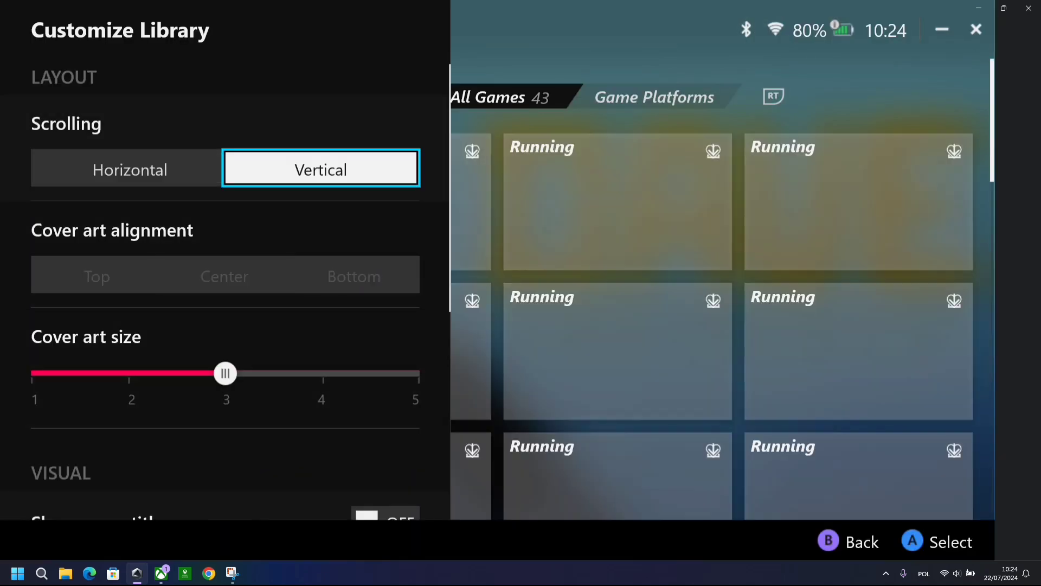
key(Escape)
Step: Browse the grid up to Fallout 76, then open and close the Command Center
key(Left)
key(Left)
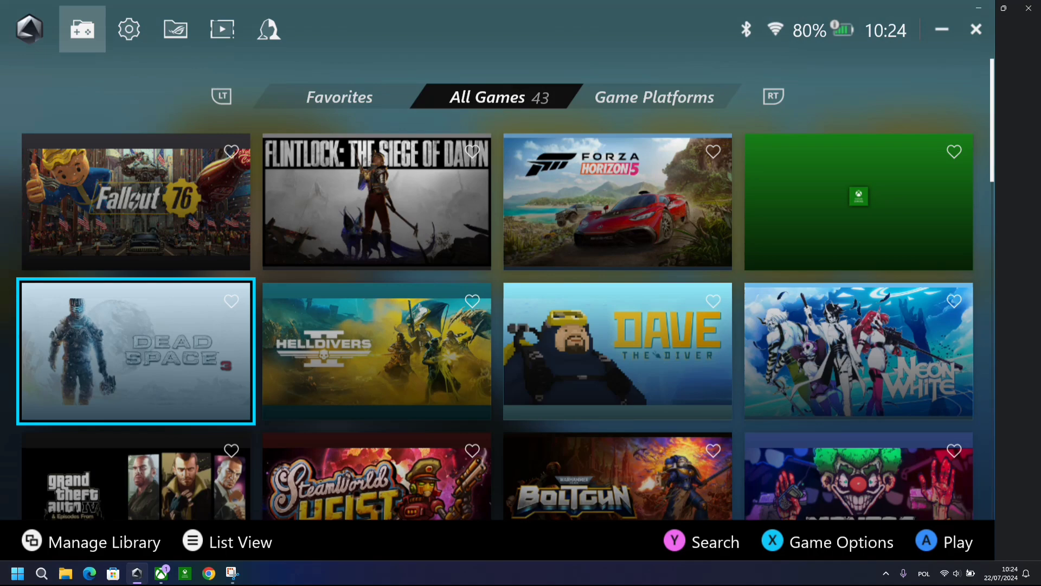
key(Up)
key(ctrl+alt+F13)
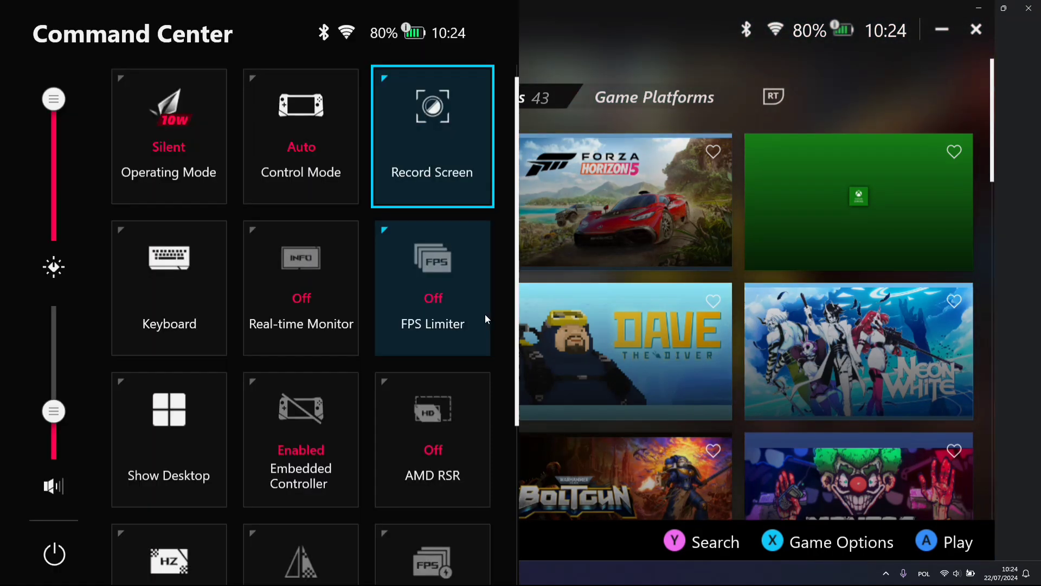
key(Escape)
Step: Reopen Customize Library and try cover art sizes 4 and 2 before settling on 3
key(Menu)
key(Down)
key(Down)
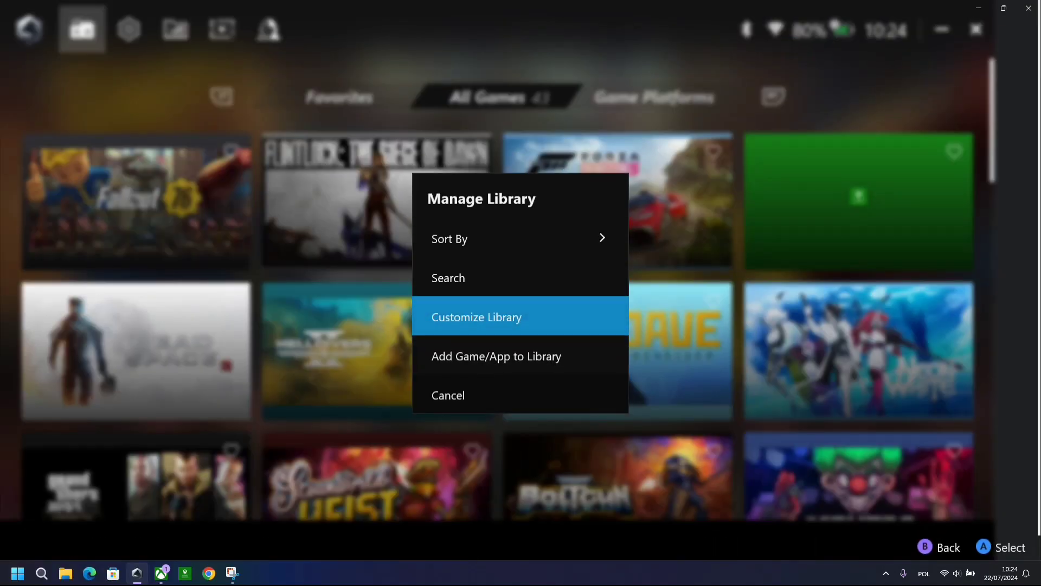
key(Return)
key(Down)
key(Down)
key(Down)
key(Up)
key(Up)
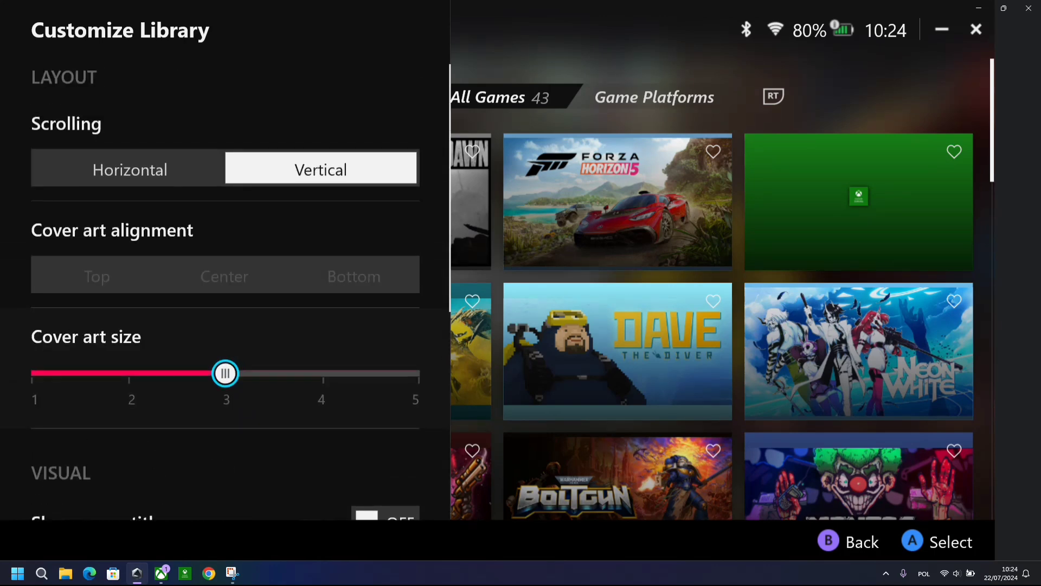
key(Right)
key(Right)
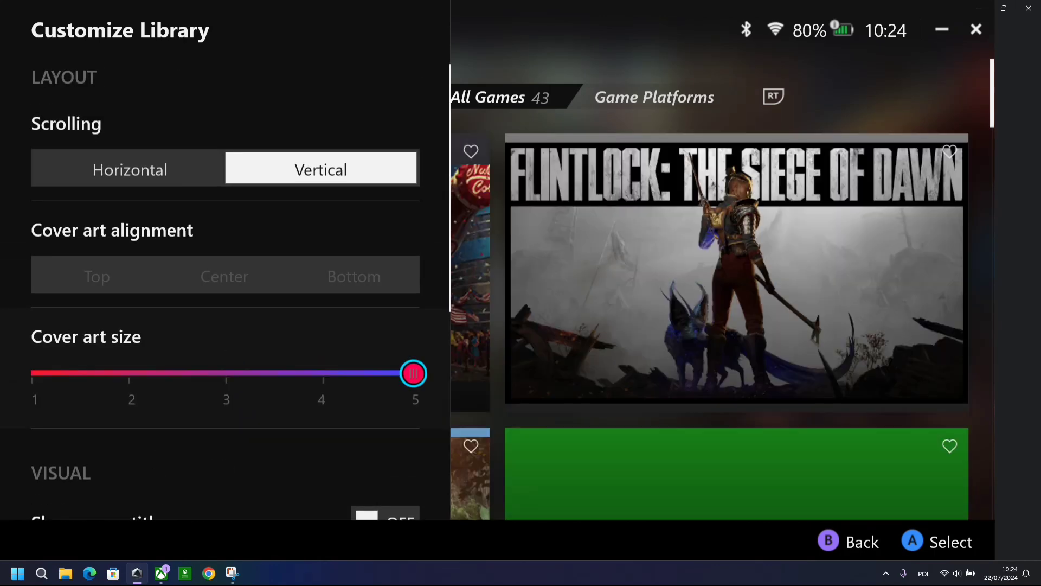
key(Left)
key(Left)
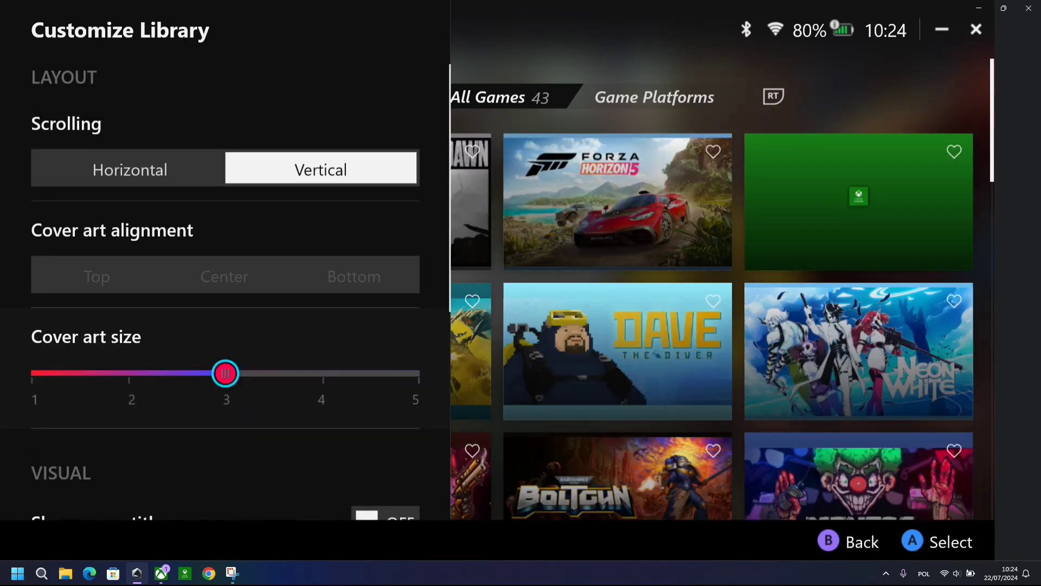
key(Left)
key(Right)
Step: Turn game titles back on, set background blur to about halfway, and close the panel
key(Down)
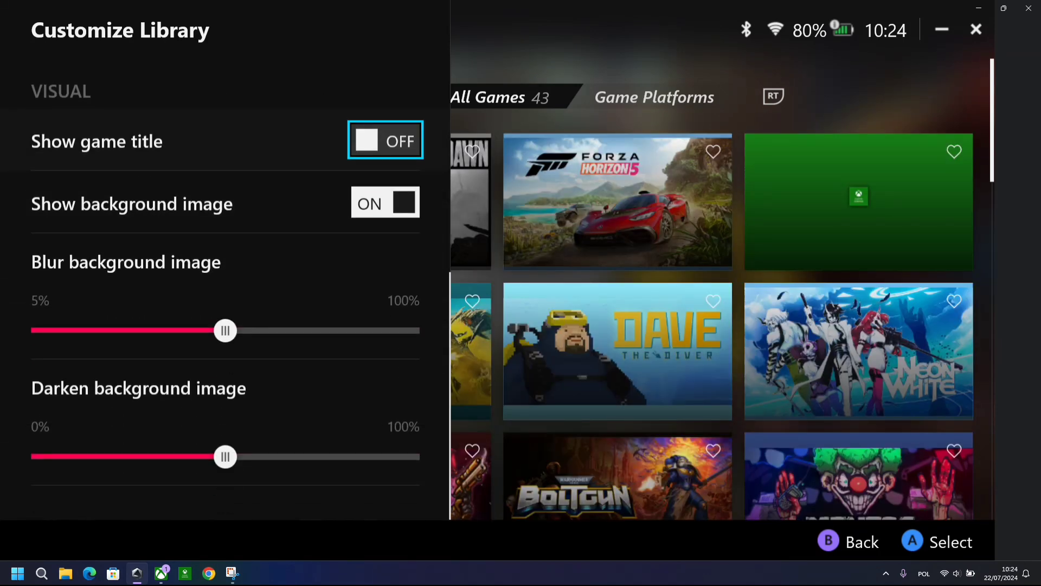
key(Return)
key(Down)
key(Return)
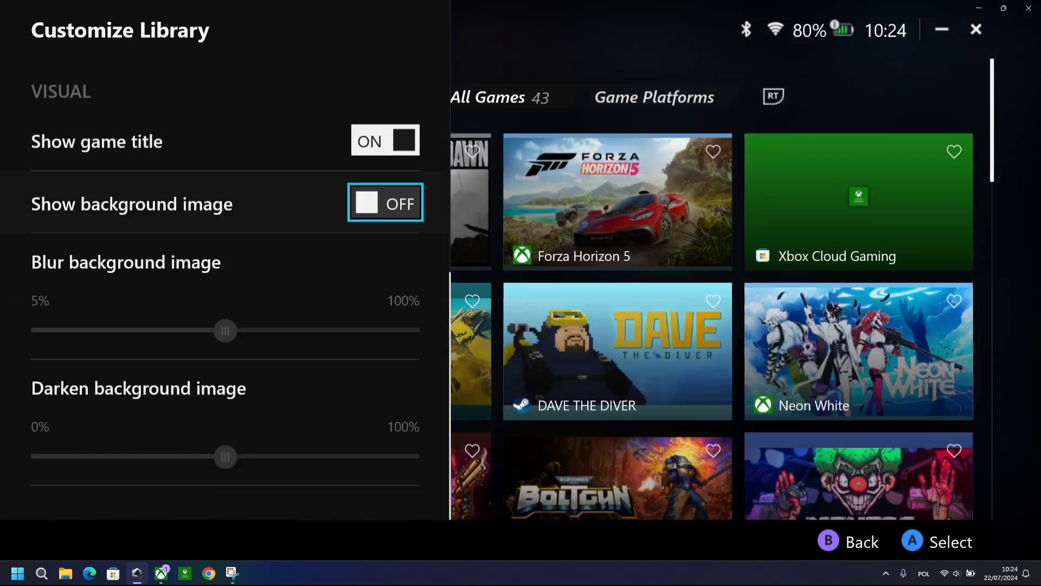
key(Return)
key(Down)
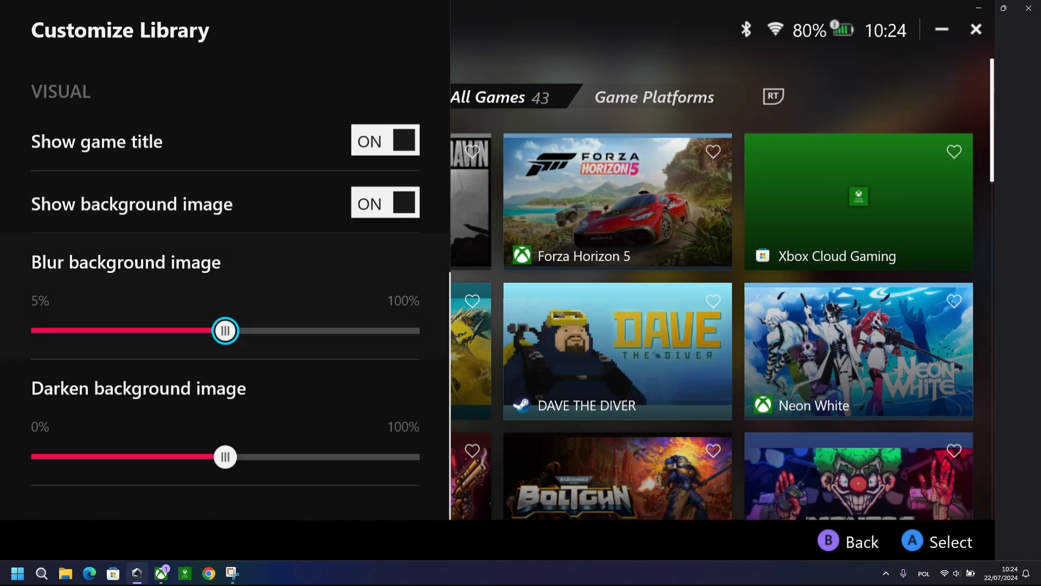
key(Left)
key(Left)
key(Left)
key(Left)
key(Left)
key(Left)
key(Left)
key(Left)
key(Left)
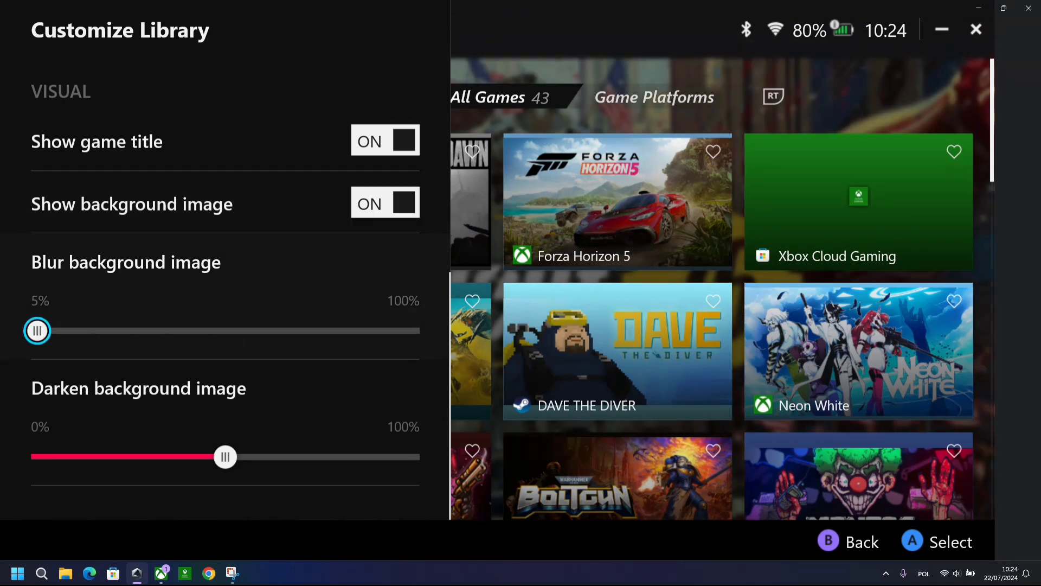
key(Right)
key(Right)
key(Right)
key(Right)
key(Right)
key(Right)
key(Right)
key(Right)
key(Right)
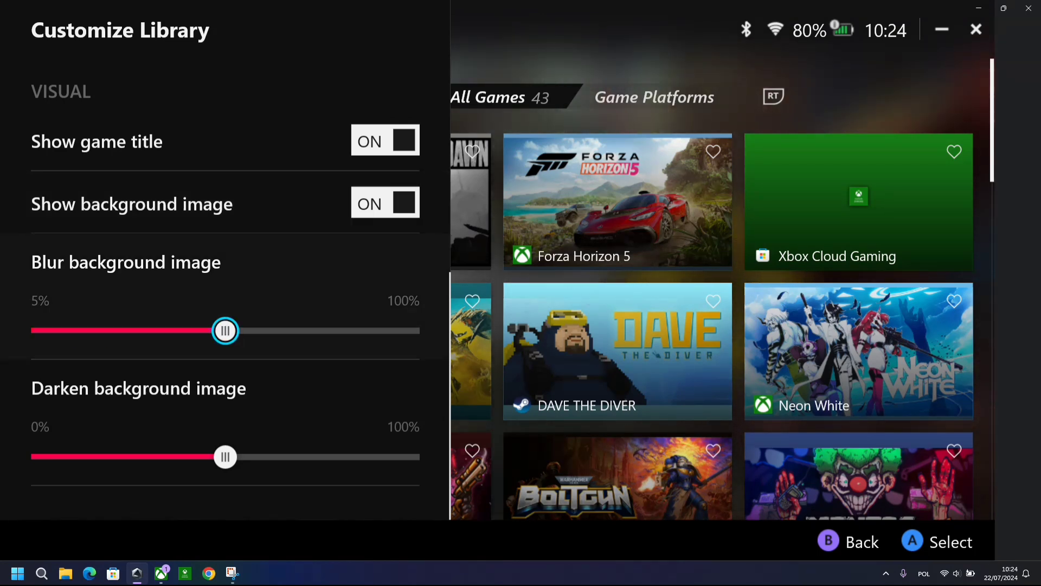
key(Escape)
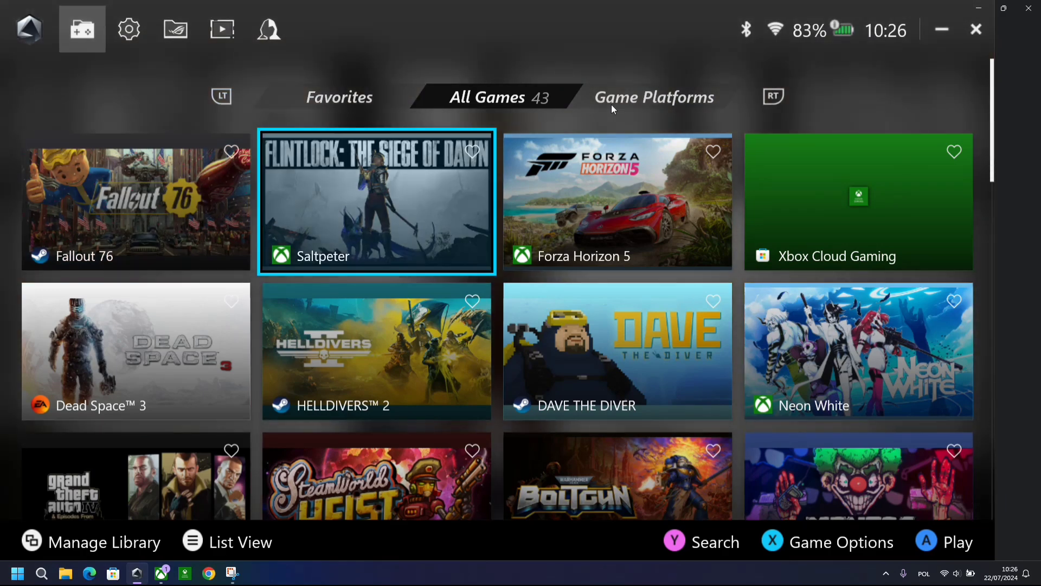
Step: Launch GOG GALAXY from the Game Platforms tab of the library
click(611, 104)
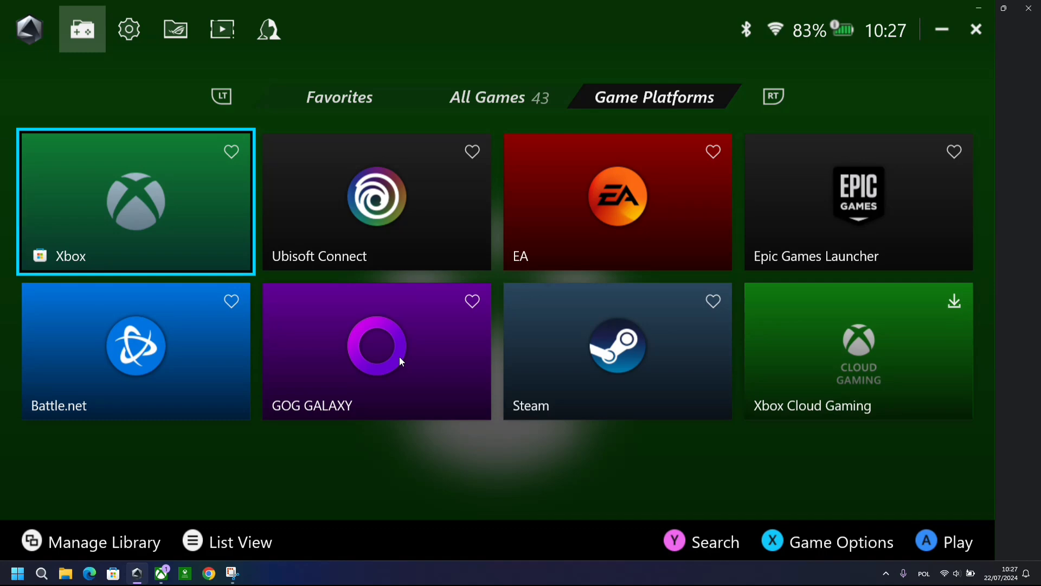
click(400, 358)
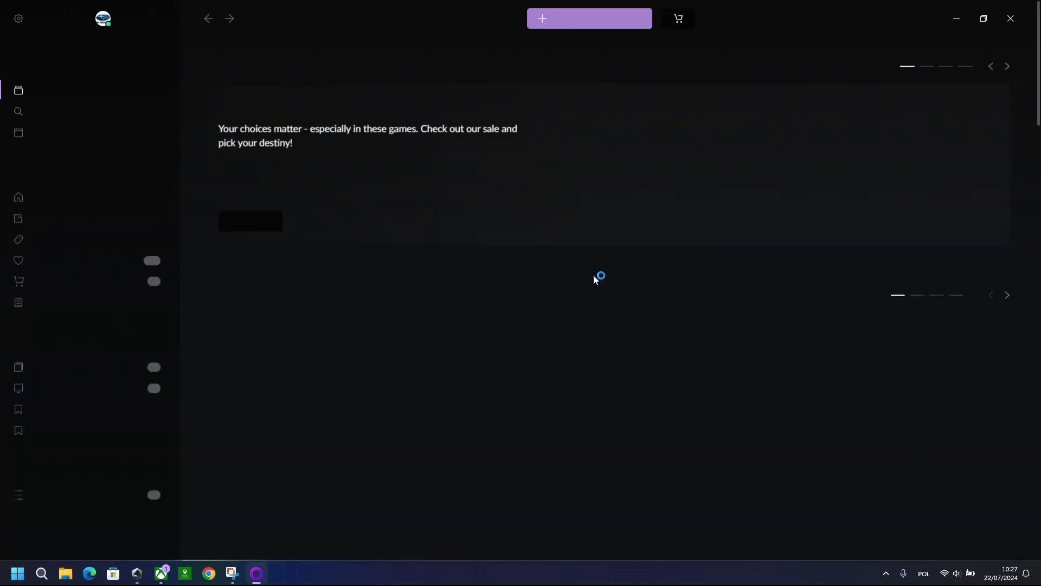
Step: Open Resident Evil from New arrivals, pass the age gate, and pick the £20.99 Bundle edition
scroll(438, 289, down, 2)
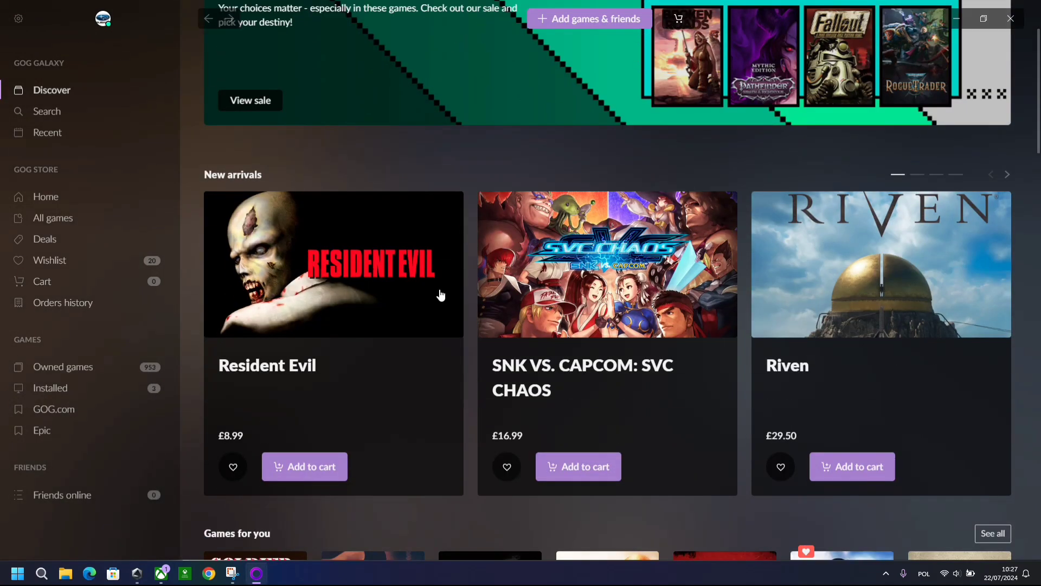
click(346, 292)
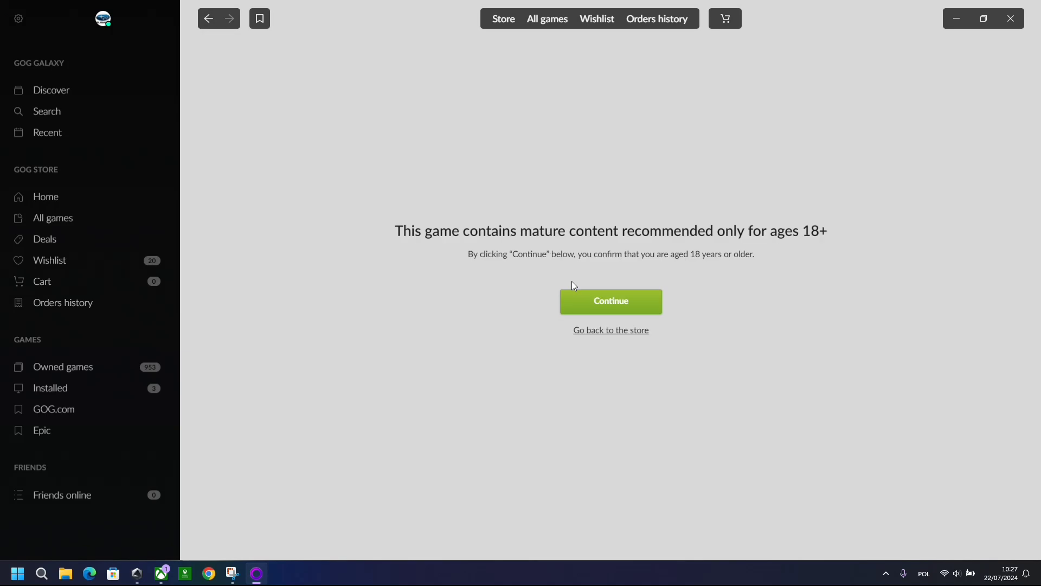
click(587, 299)
scroll(490, 256, down, 4)
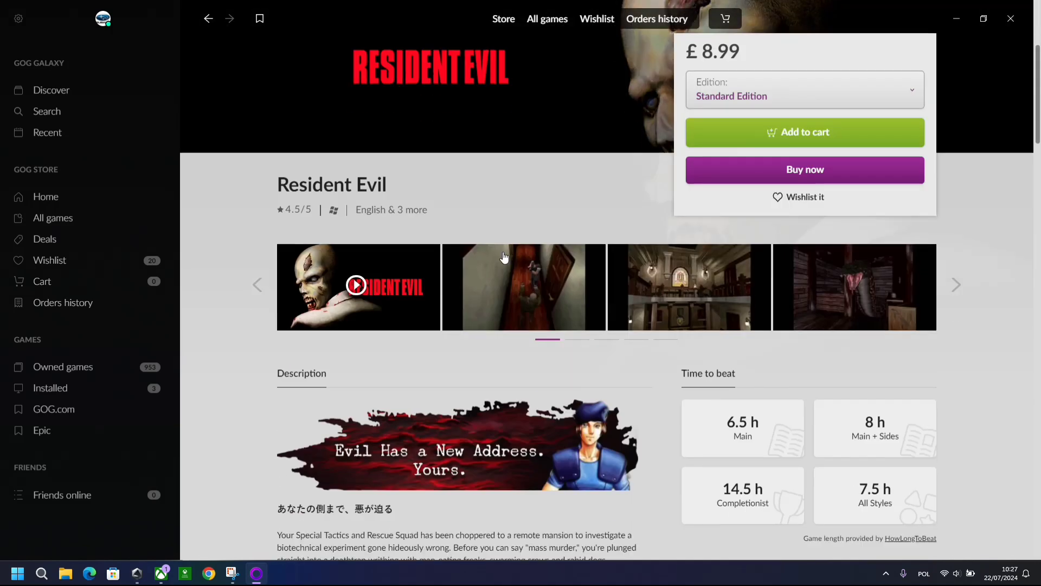
scroll(504, 257, down, 8)
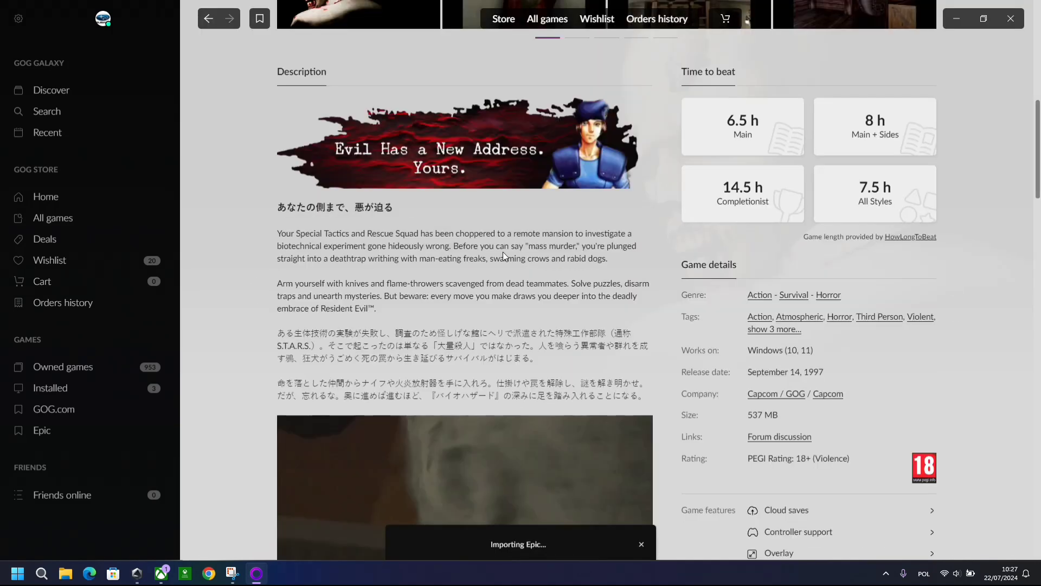
scroll(504, 257, up, 12)
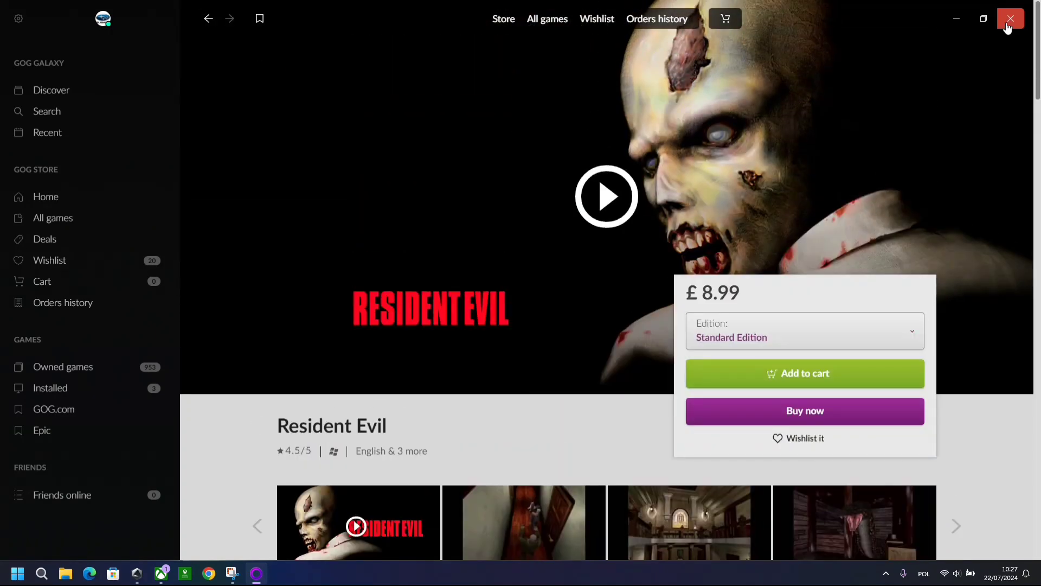
click(840, 346)
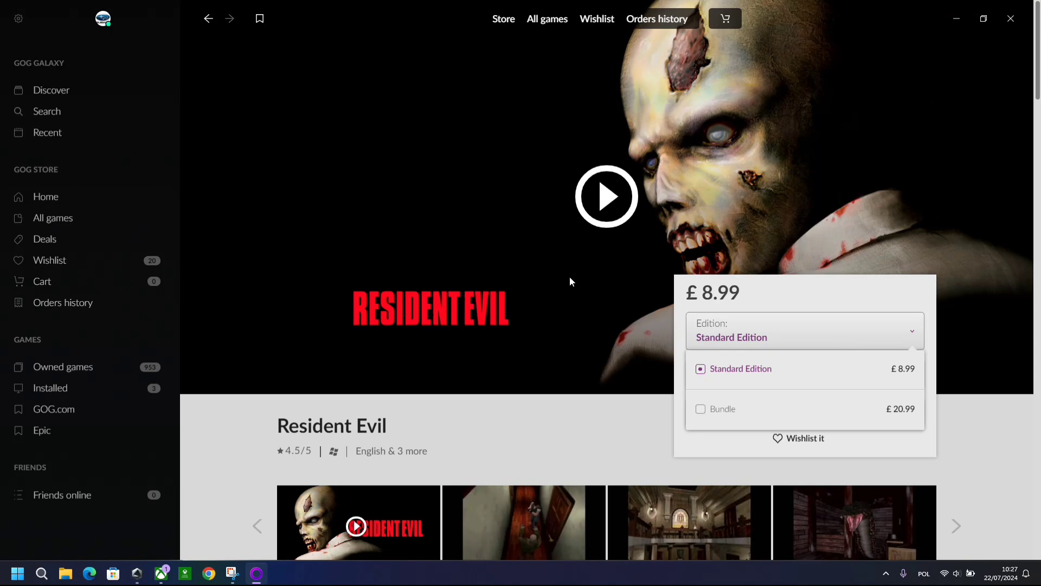
click(703, 407)
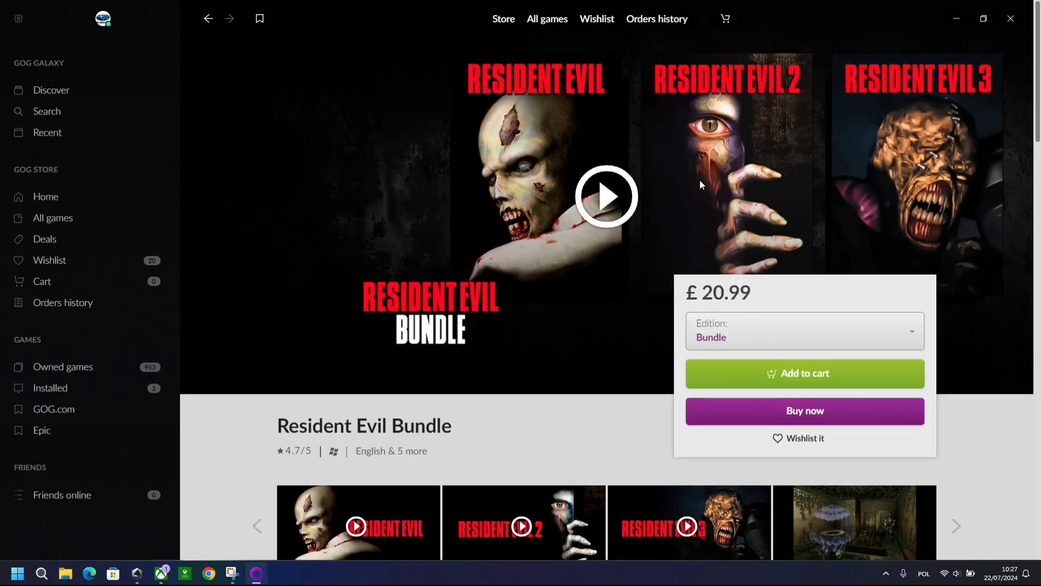
Step: Close GOG Galaxy and return to Armoury Crate SE's All Games library of 43 titles
click(1021, 25)
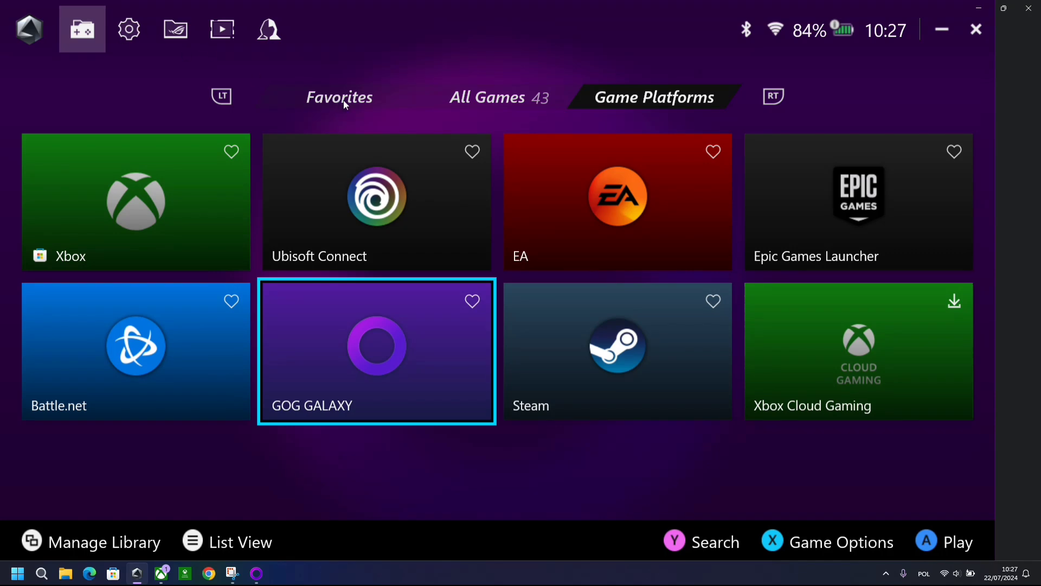
click(496, 104)
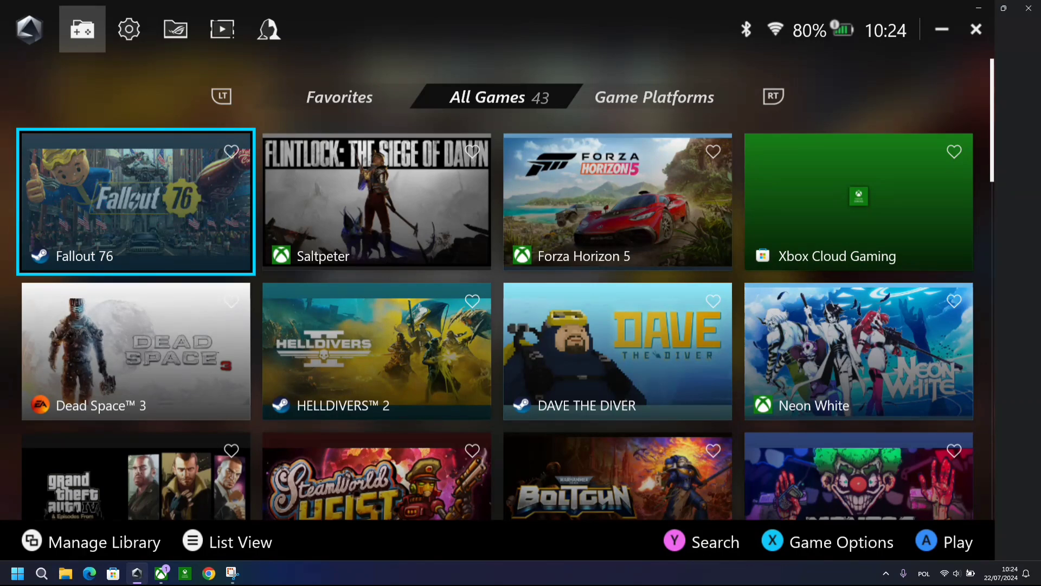
Step: Open the Gamepad Mode key-mapping page via Settings > Control Mode > Configure
click(129, 29)
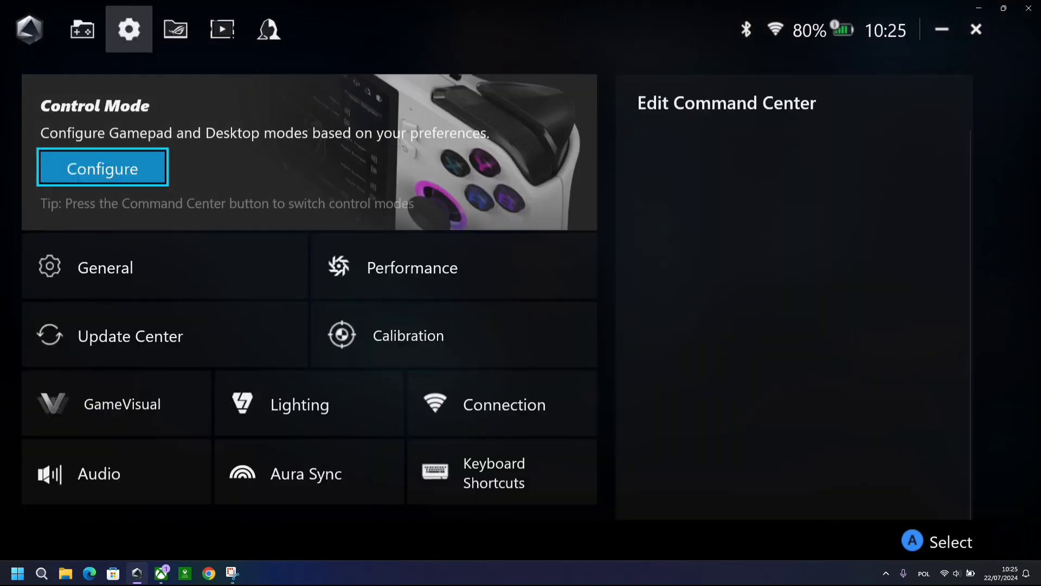
click(131, 166)
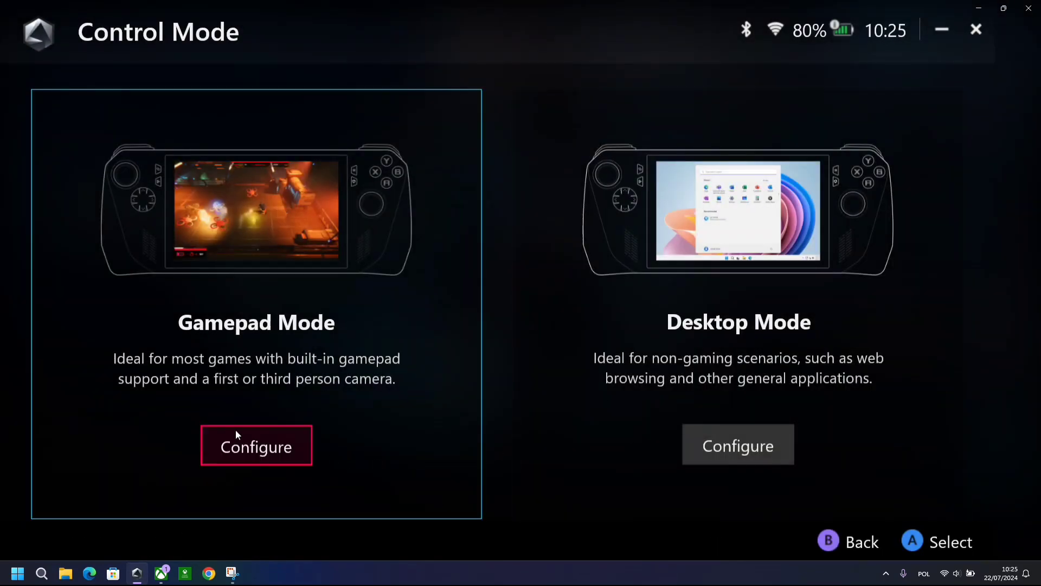
click(235, 429)
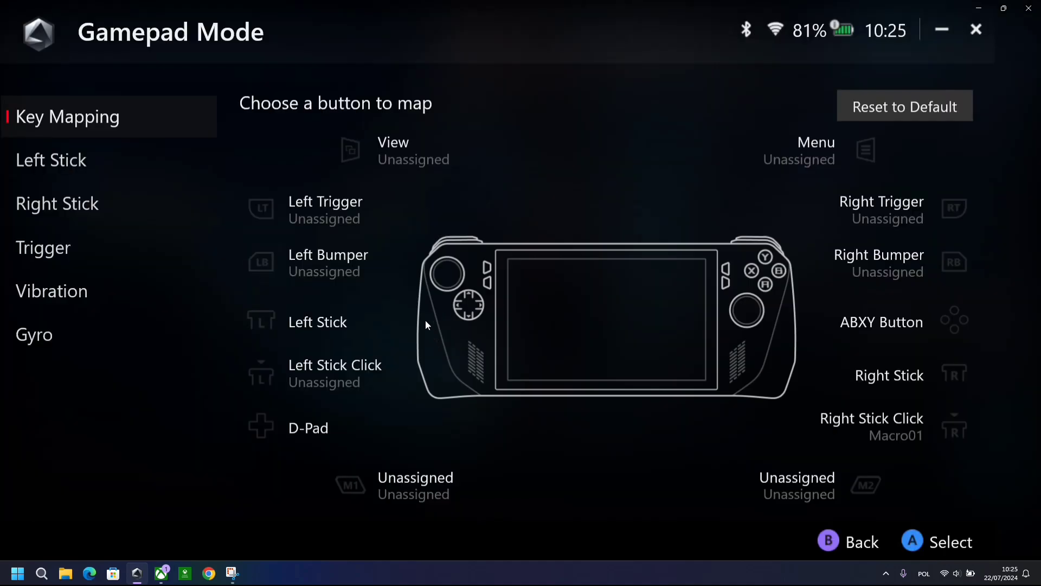
Step: Return to the main settings and view Device Info under General
click(835, 545)
click(835, 545)
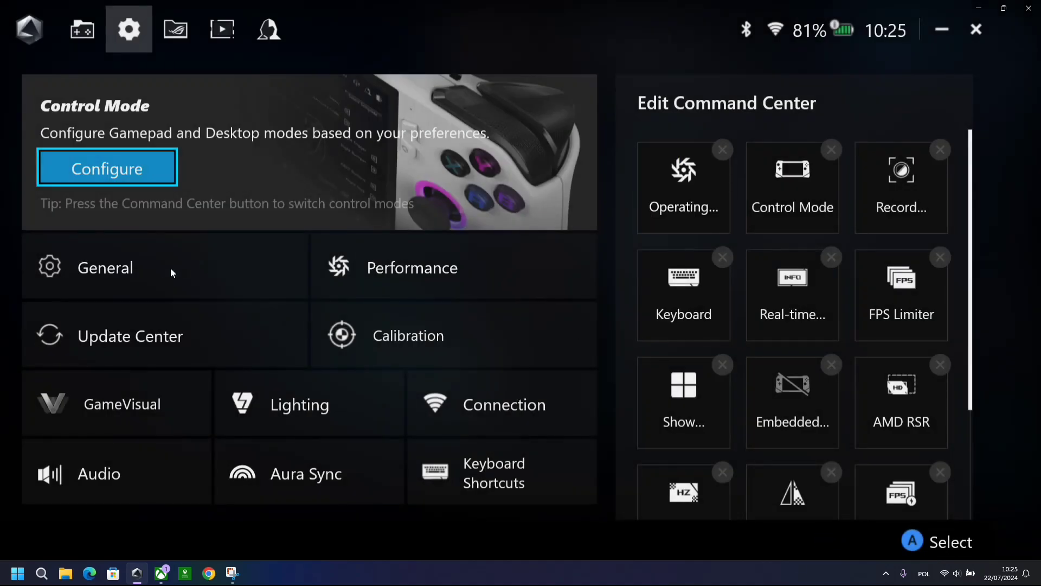
click(148, 271)
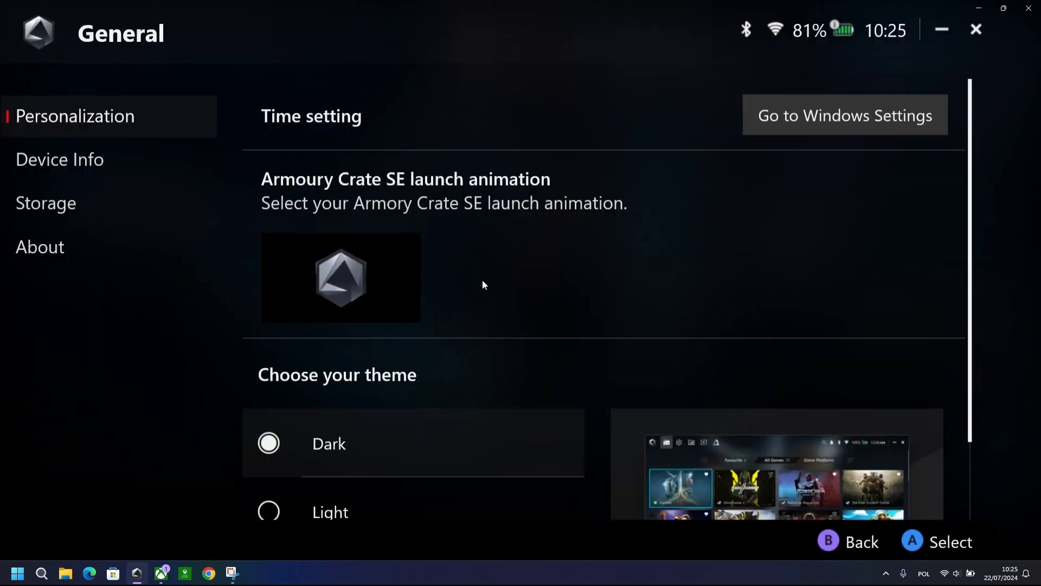
scroll(484, 285, down, 2)
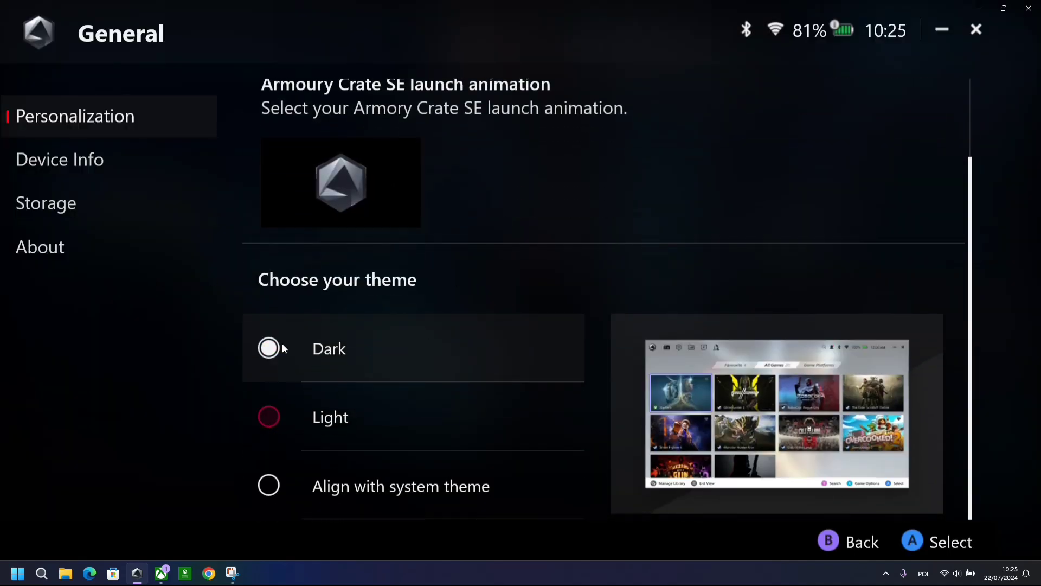
scroll(288, 428, down, 2)
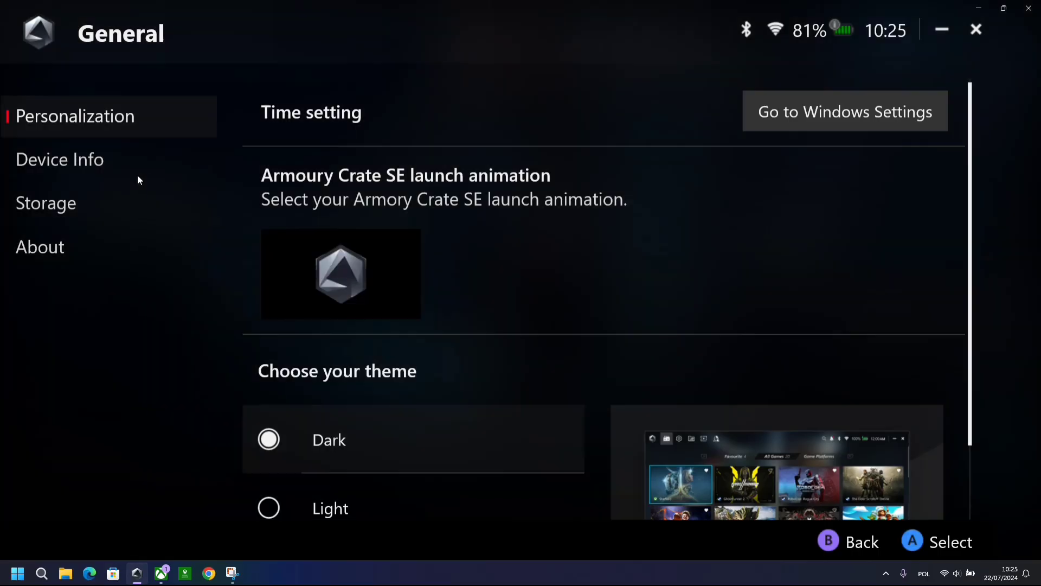
click(128, 167)
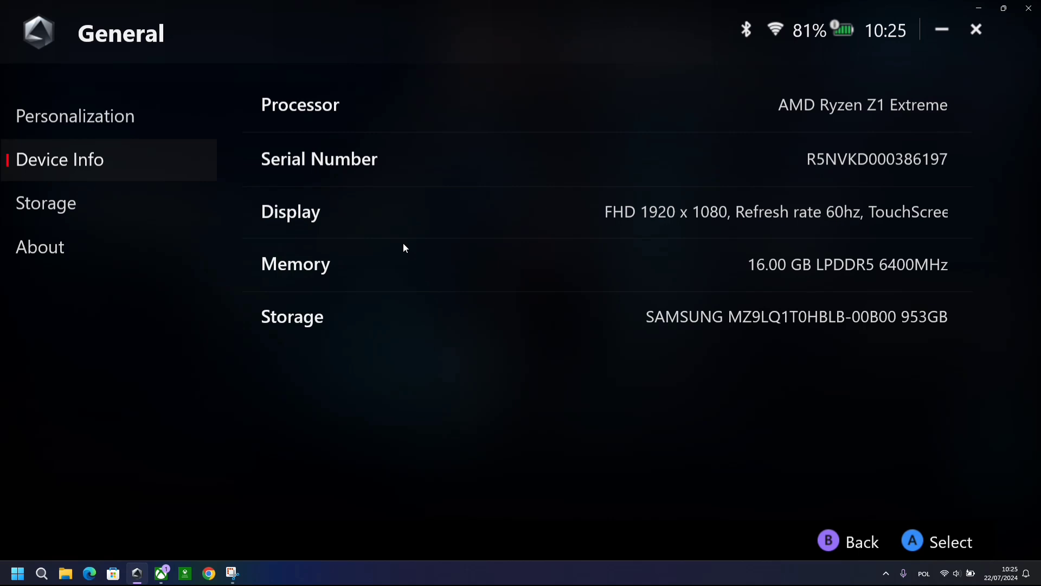
Step: In the Command Center, switch refresh rate to 120Hz and back to 60Hz
key(ctrl+alt+F5)
scroll(384, 321, down, 3)
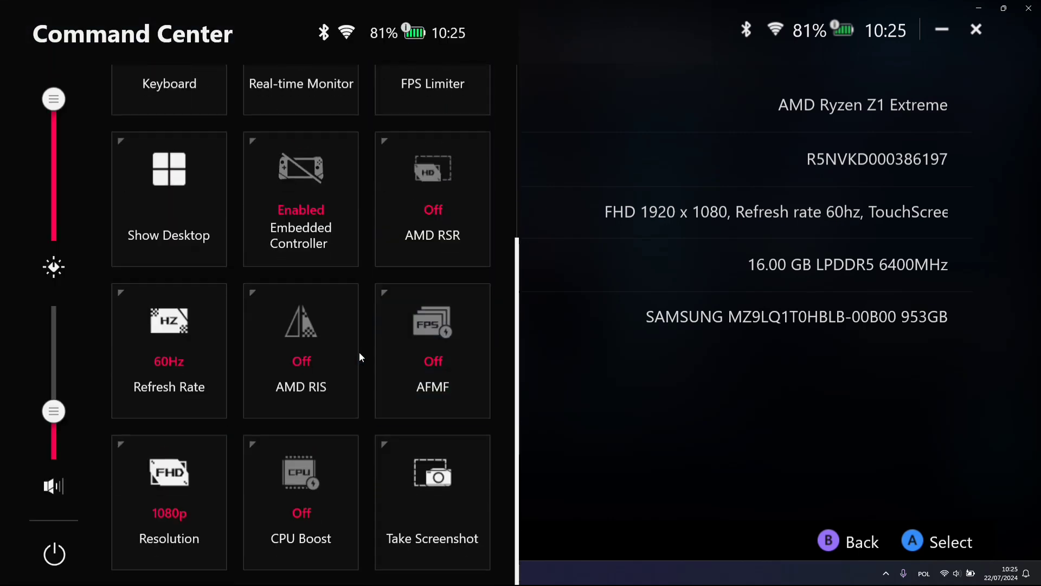
click(168, 344)
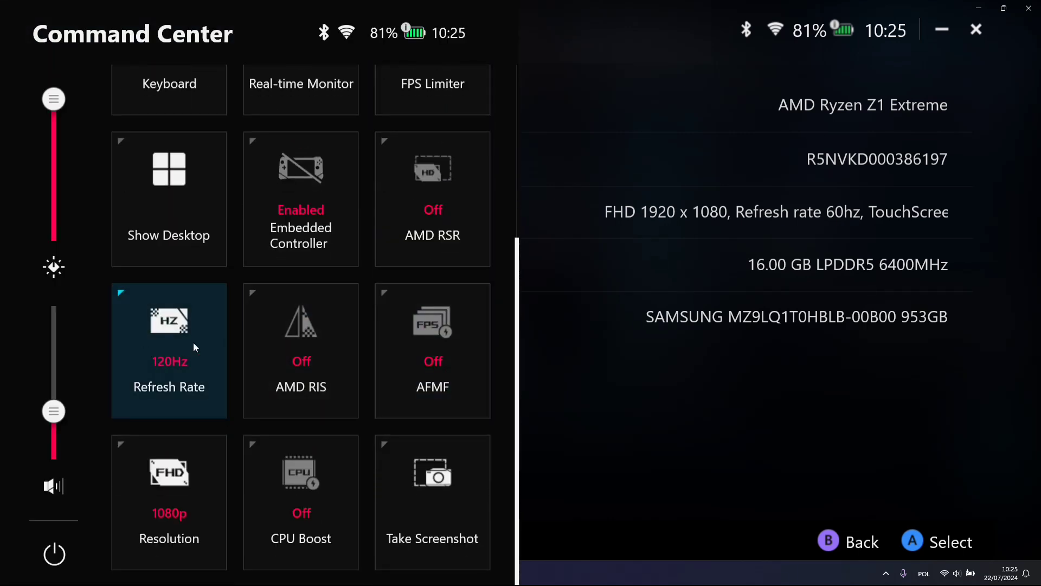
click(173, 344)
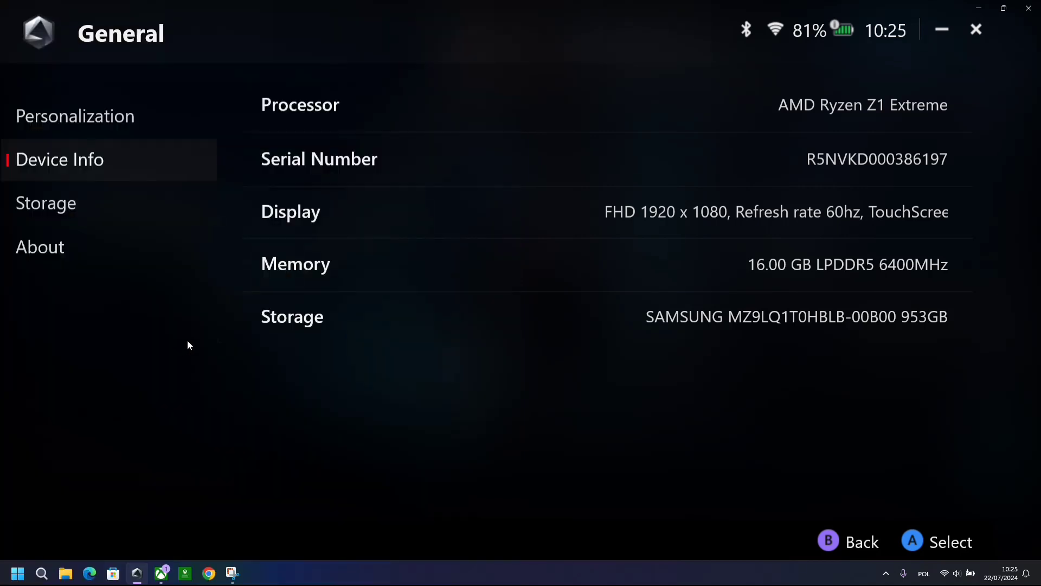
Step: Review the Storage and About information, then go back to the main settings
click(90, 209)
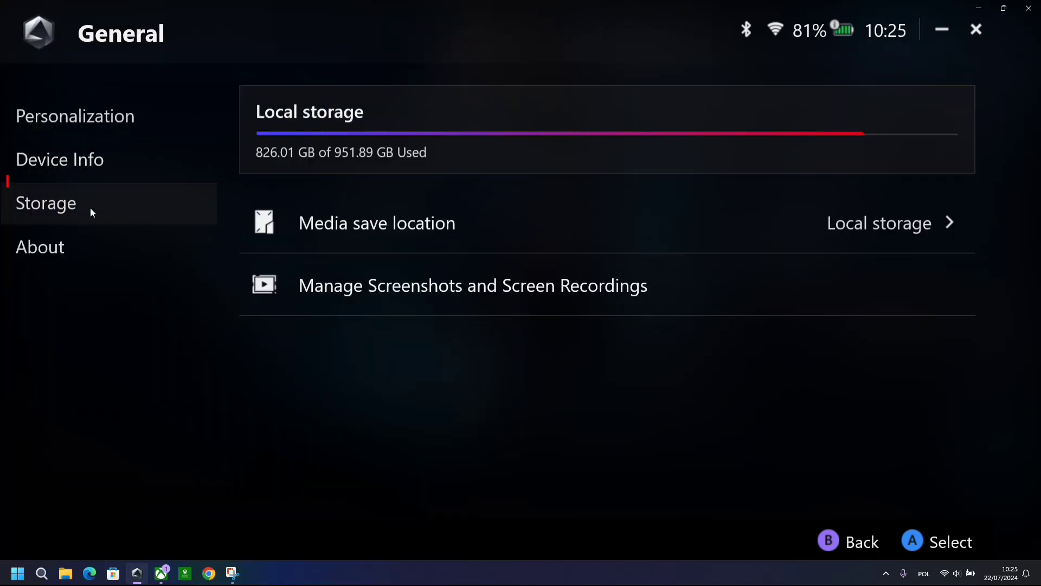
click(121, 246)
scroll(700, 406, down, 1)
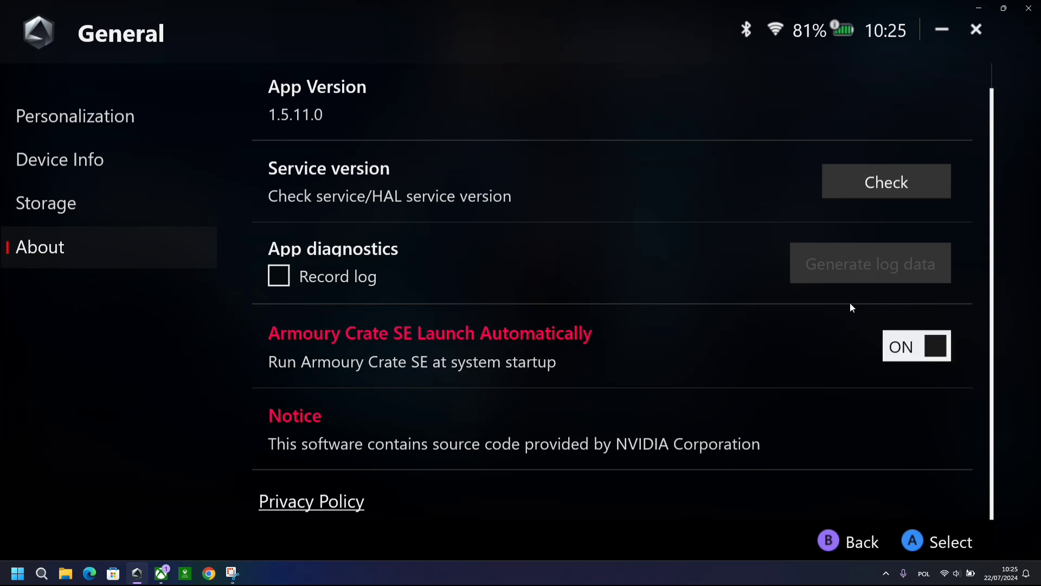
click(905, 363)
Step: Open Performance and cycle the operating mode through Performance and Turbo to Manual
click(839, 542)
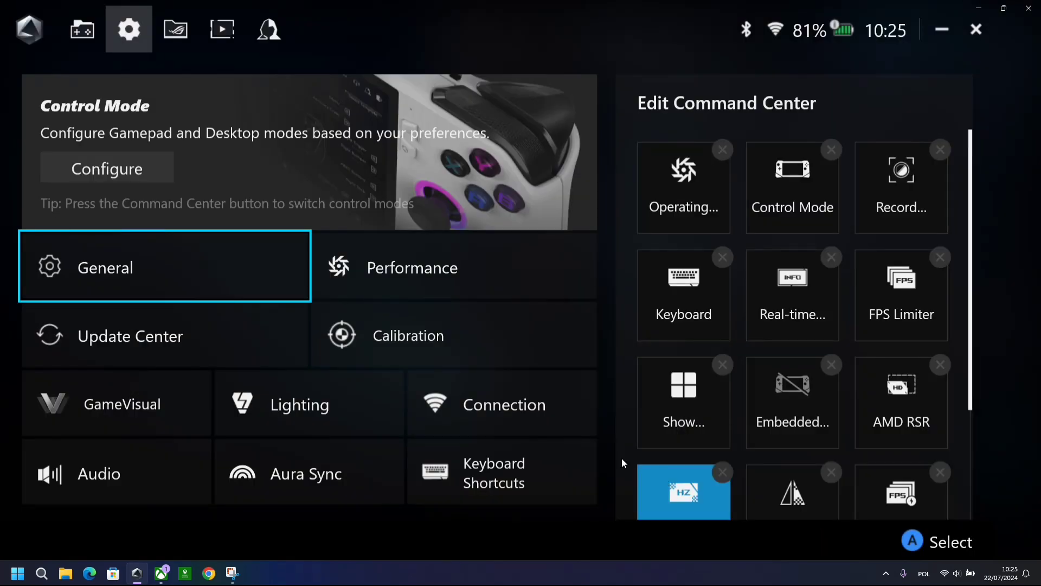
click(372, 268)
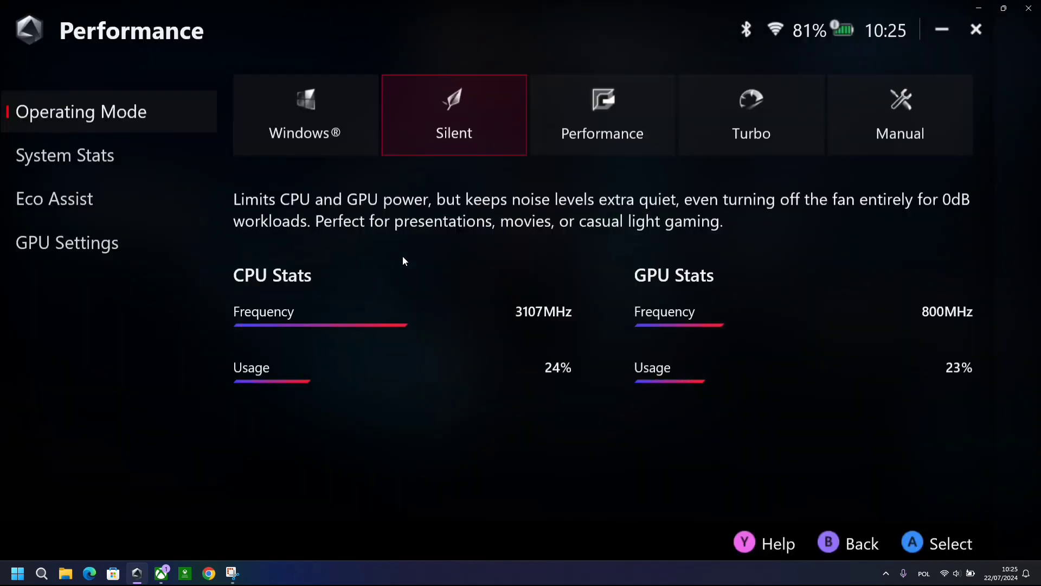
click(645, 127)
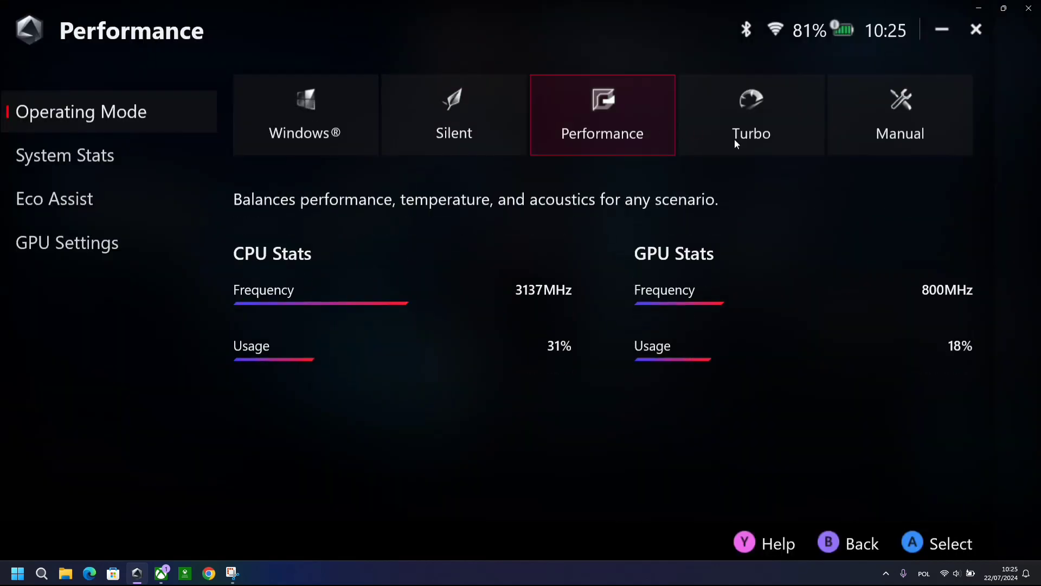
click(771, 125)
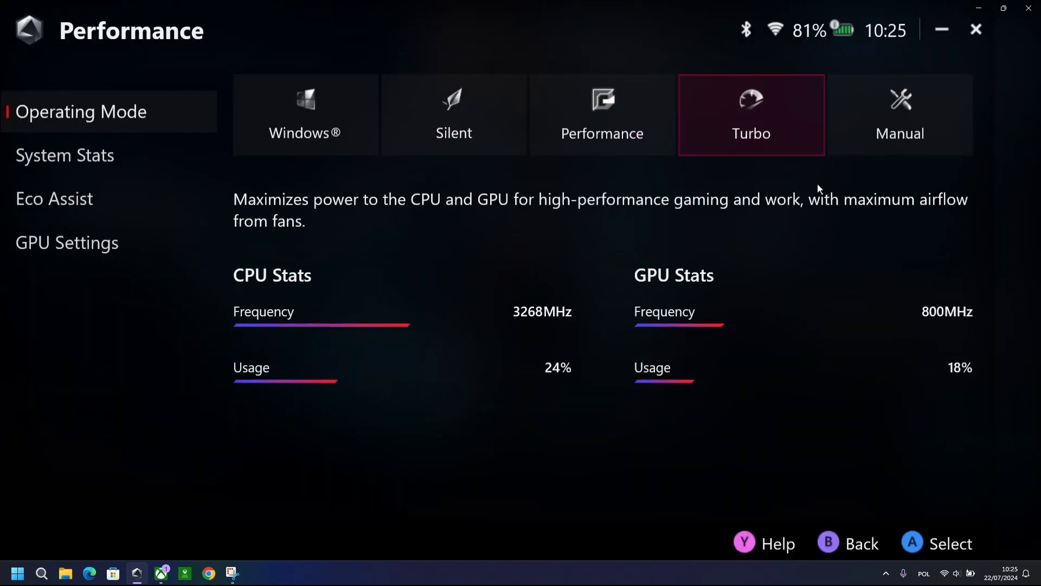
click(884, 108)
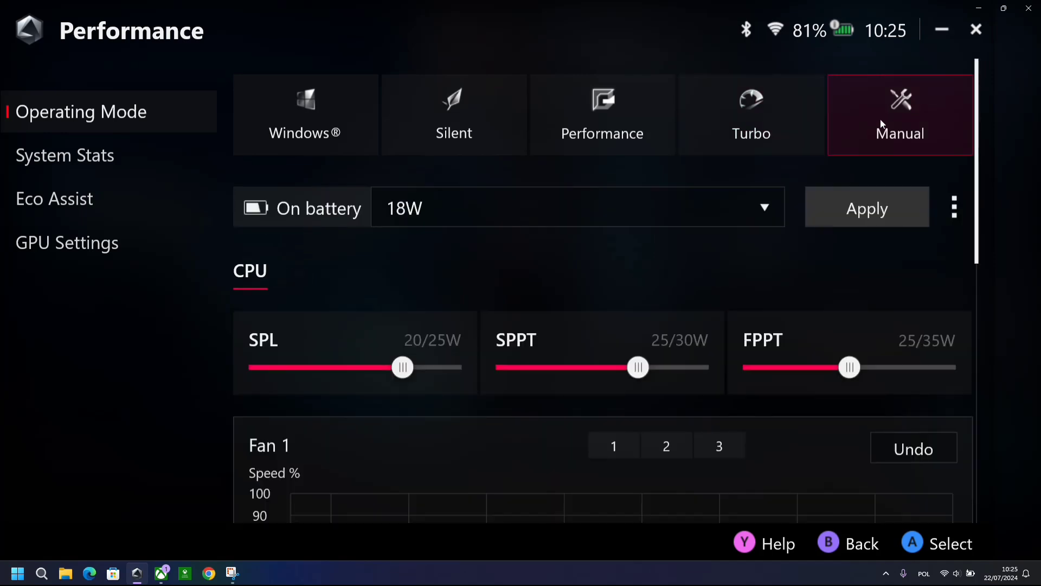
scroll(644, 263, down, 2)
scroll(644, 263, down, 8)
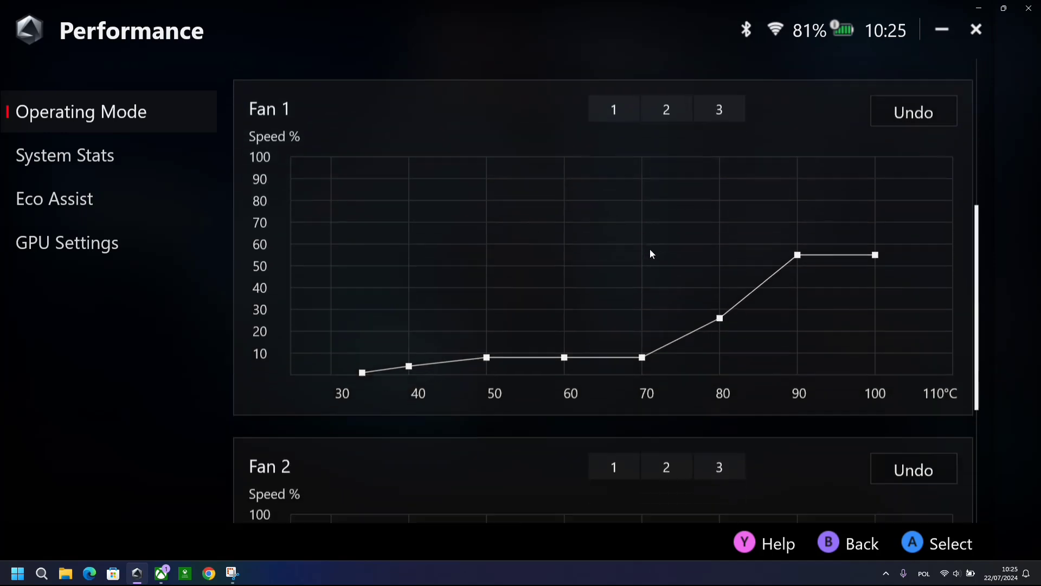
scroll(655, 252, up, 10)
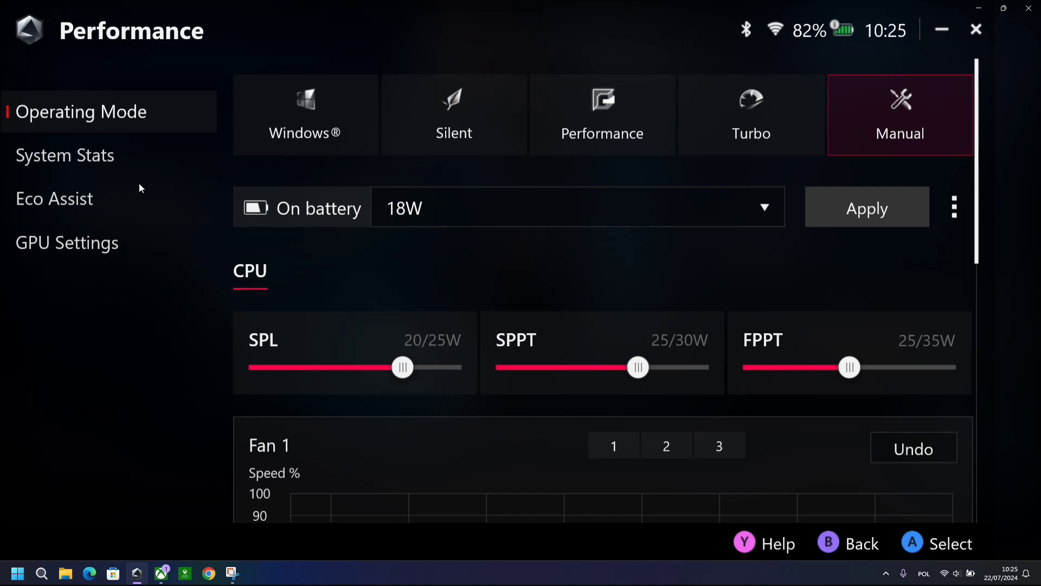
Step: Browse System Stats, Eco Assist and GPU Settings, keeping GPU memory at 6G, then go back
click(111, 163)
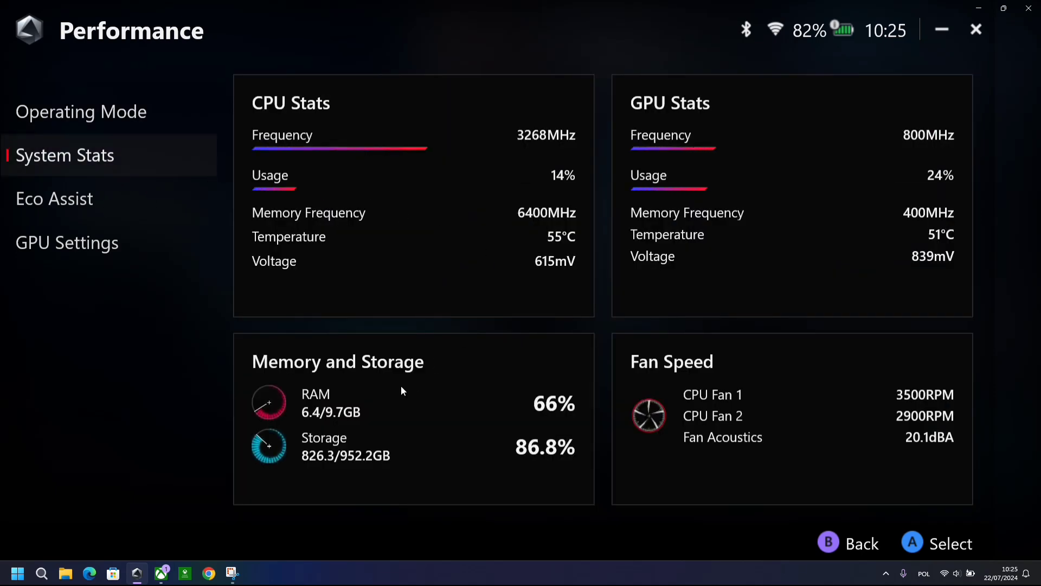
click(106, 212)
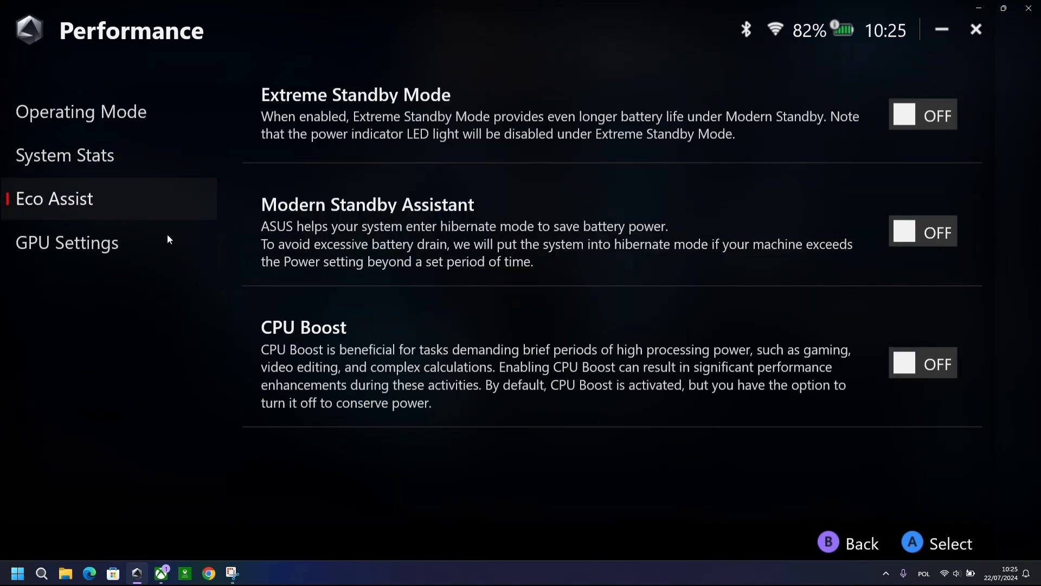
click(155, 239)
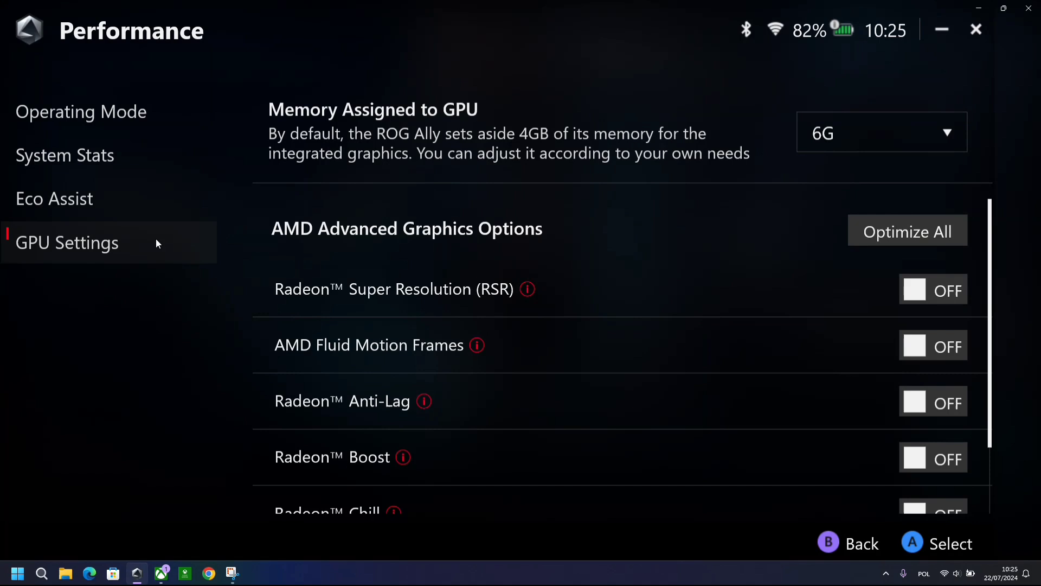
click(854, 141)
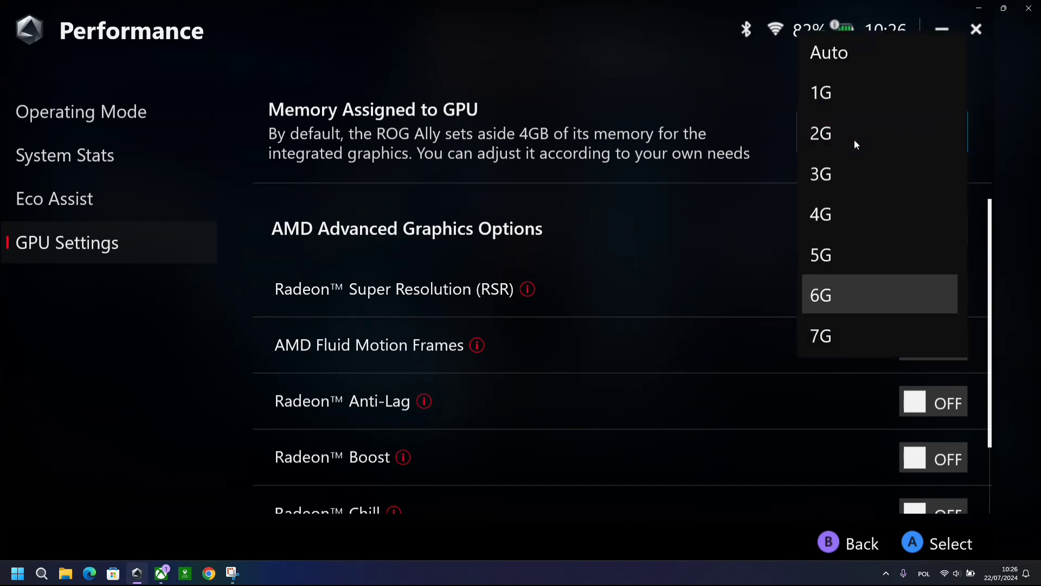
click(699, 167)
scroll(765, 219, down, 2)
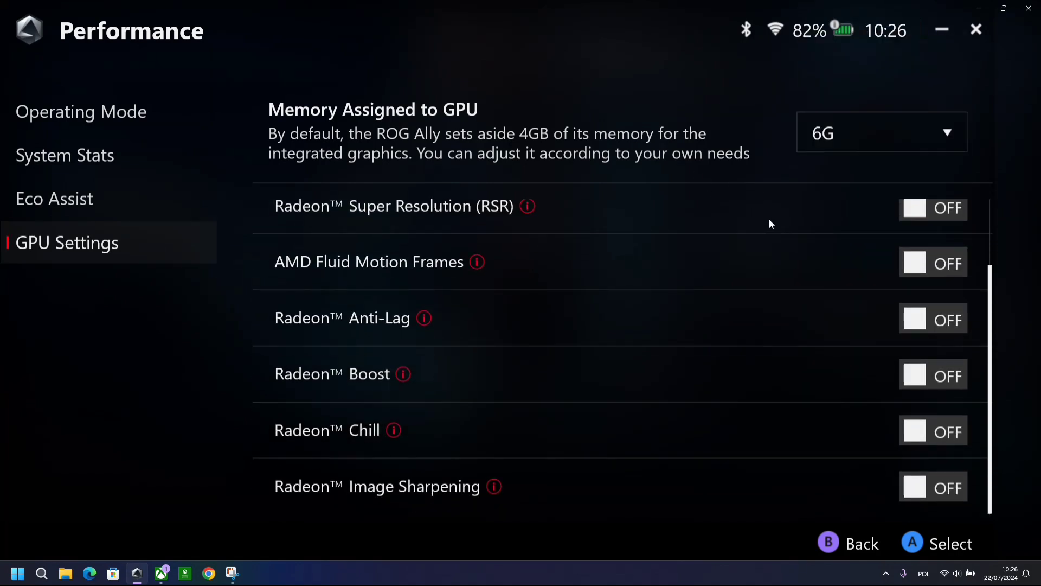
scroll(761, 298, up, 2)
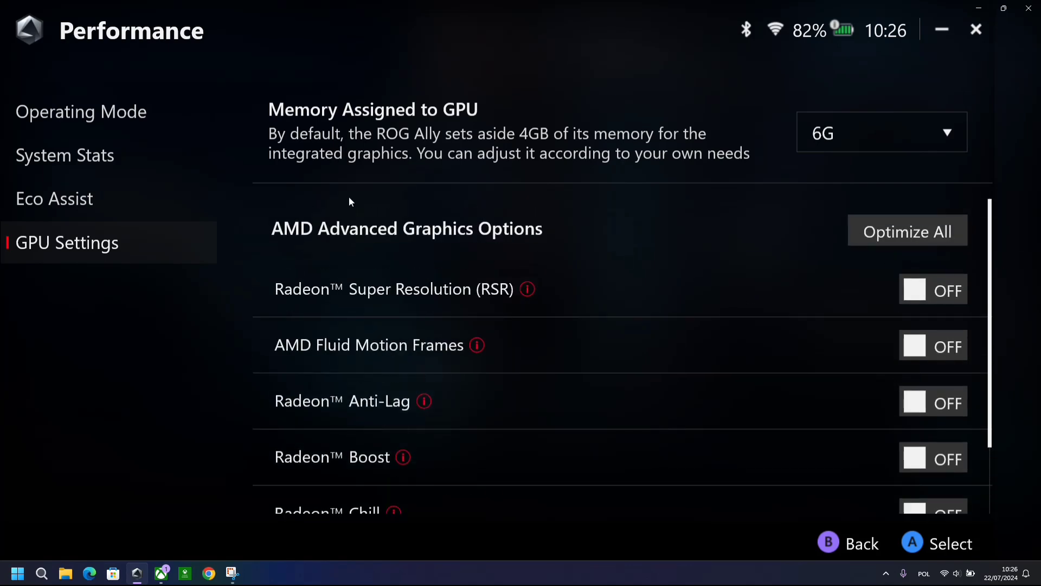
scroll(868, 380, down, 2)
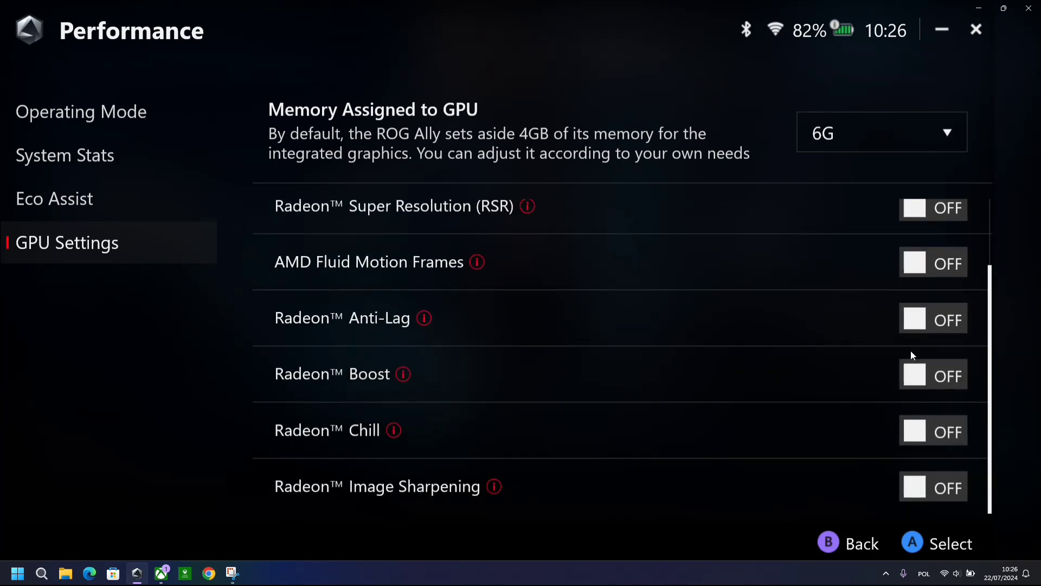
click(834, 547)
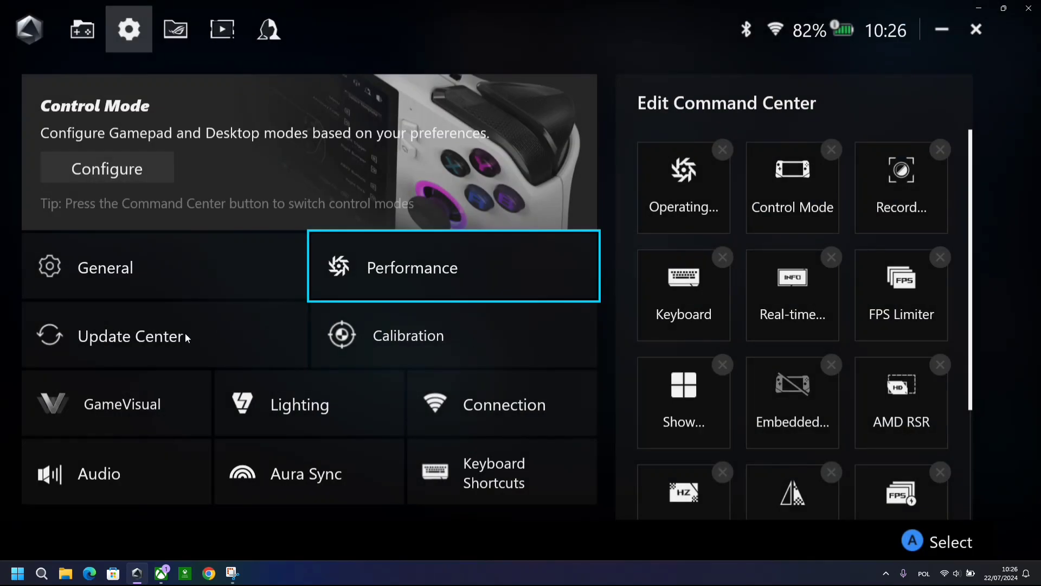
click(201, 353)
scroll(542, 336, down, 5)
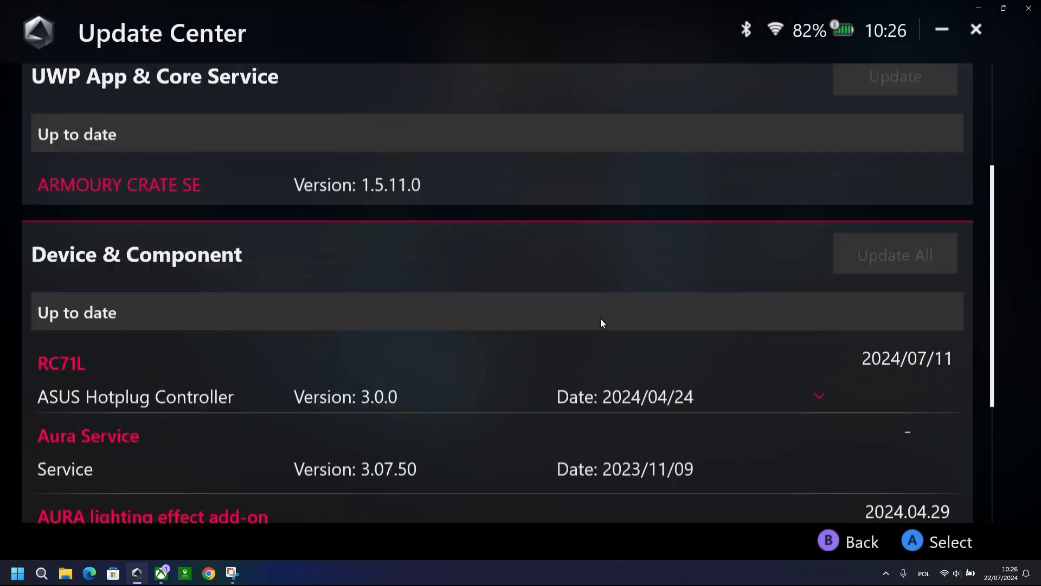
click(819, 532)
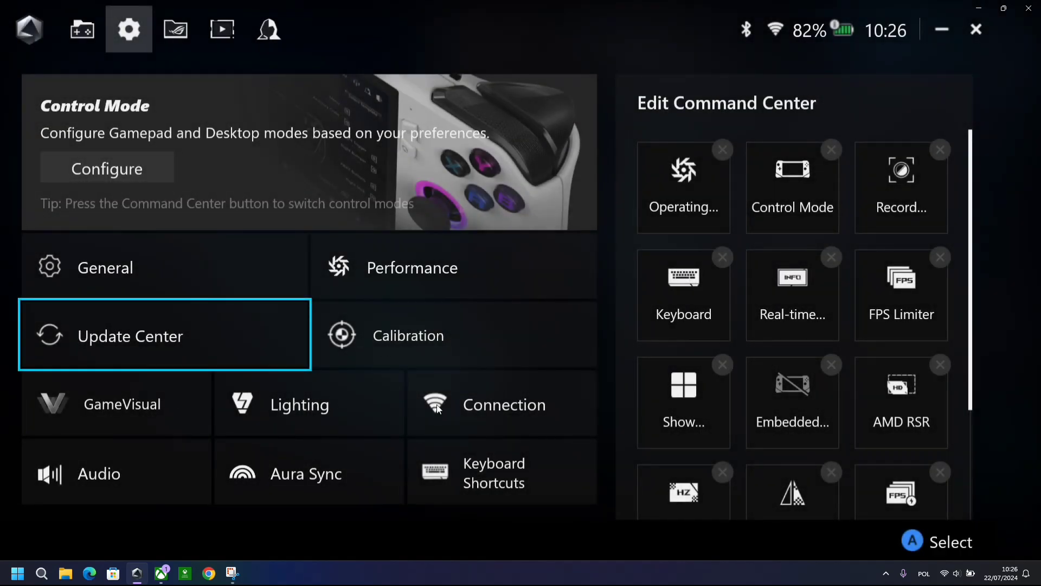
scroll(781, 355, down, 3)
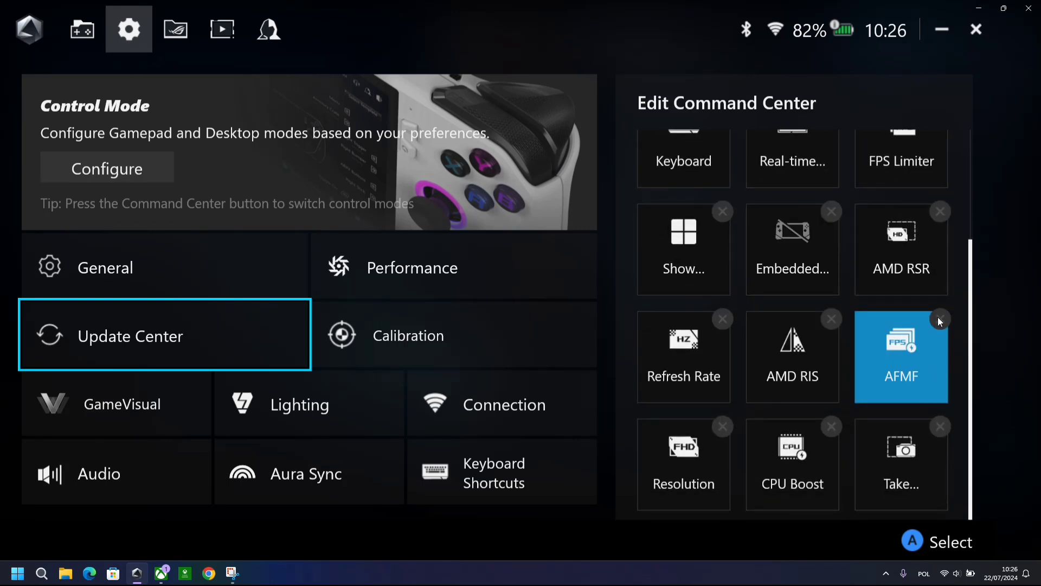
scroll(380, 317, down, 1)
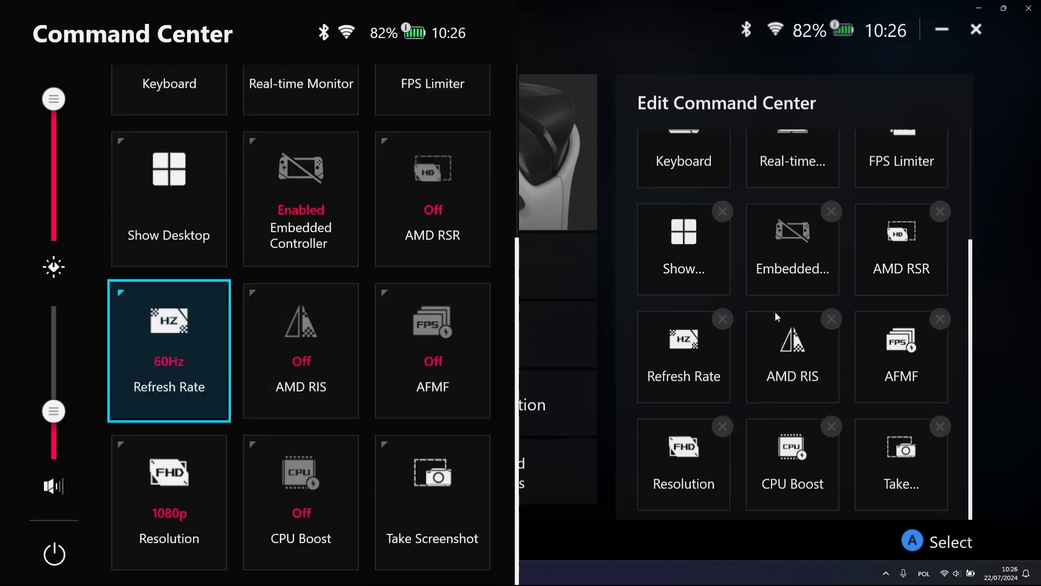
click(574, 348)
scroll(760, 352, up, 3)
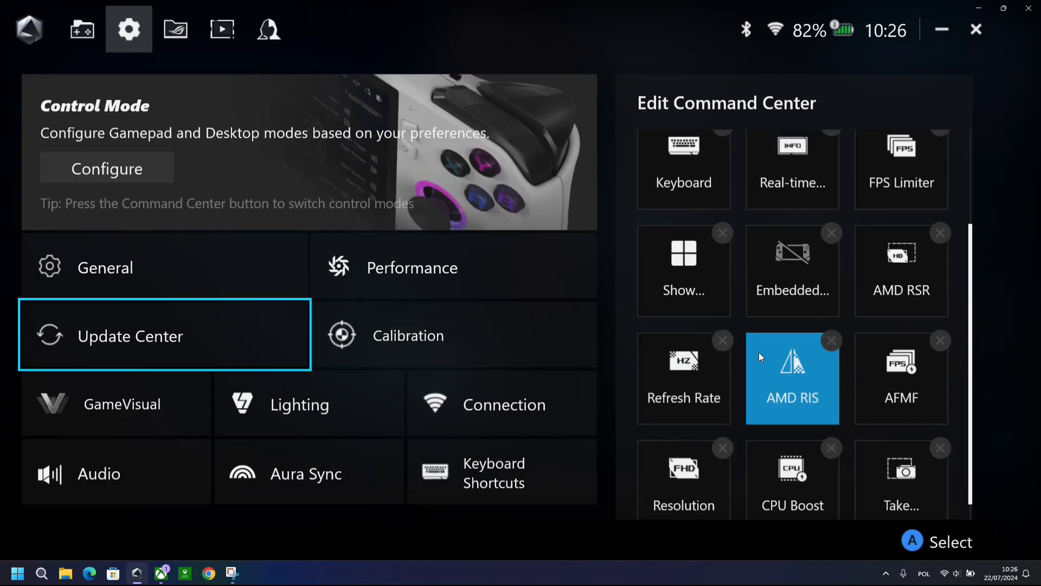
scroll(748, 393, down, 3)
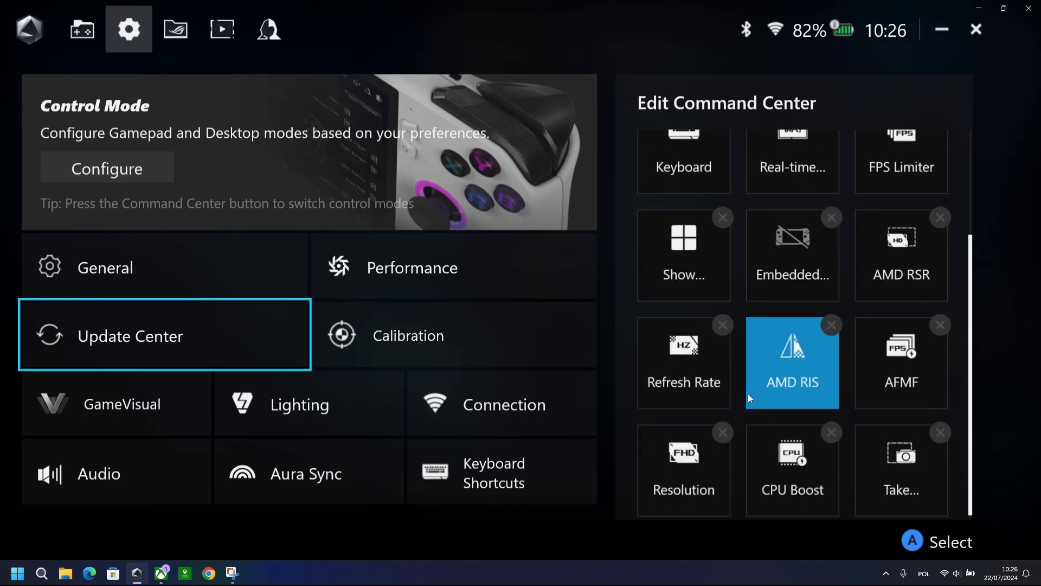
scroll(727, 344, up, 3)
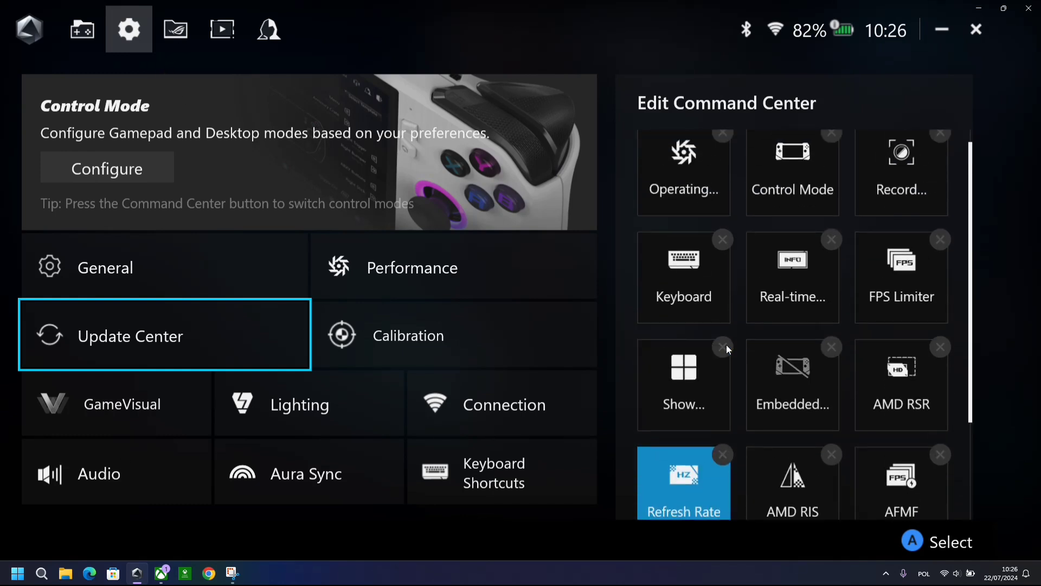
Step: View the ROG content and Media gallery pages, then return to Settings
click(172, 36)
scroll(297, 197, down, 2)
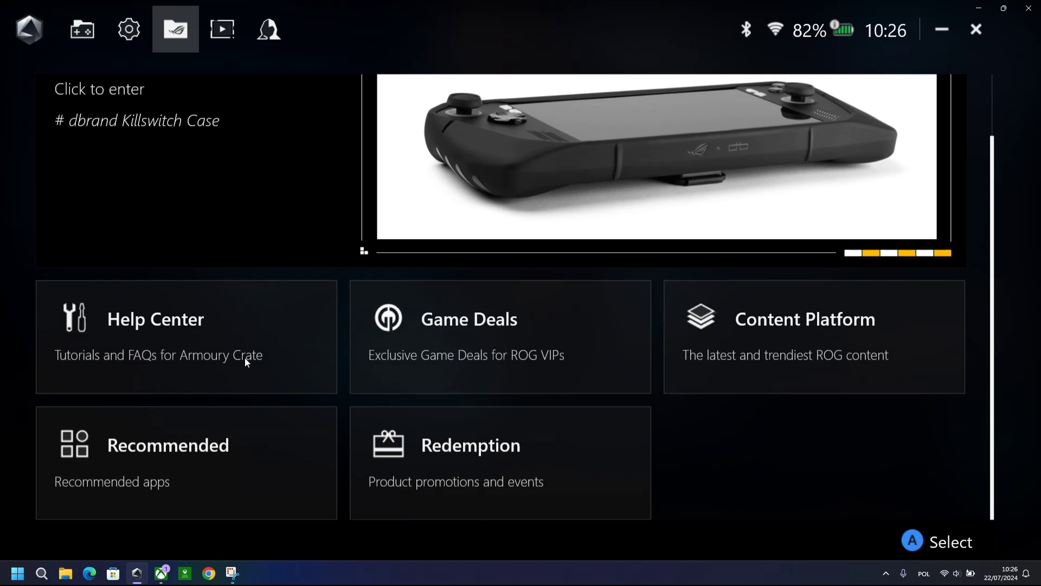
click(223, 31)
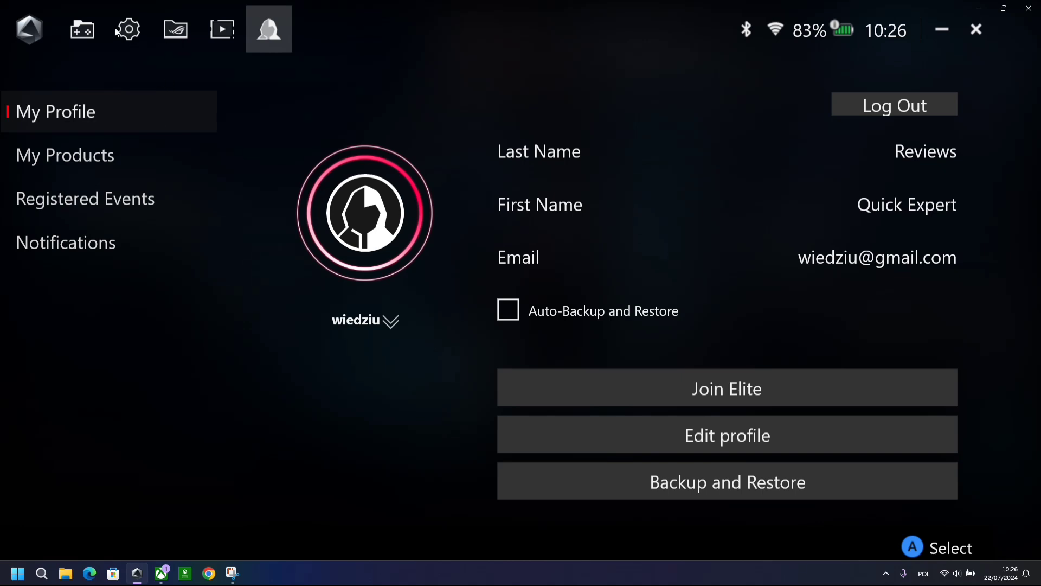
click(129, 31)
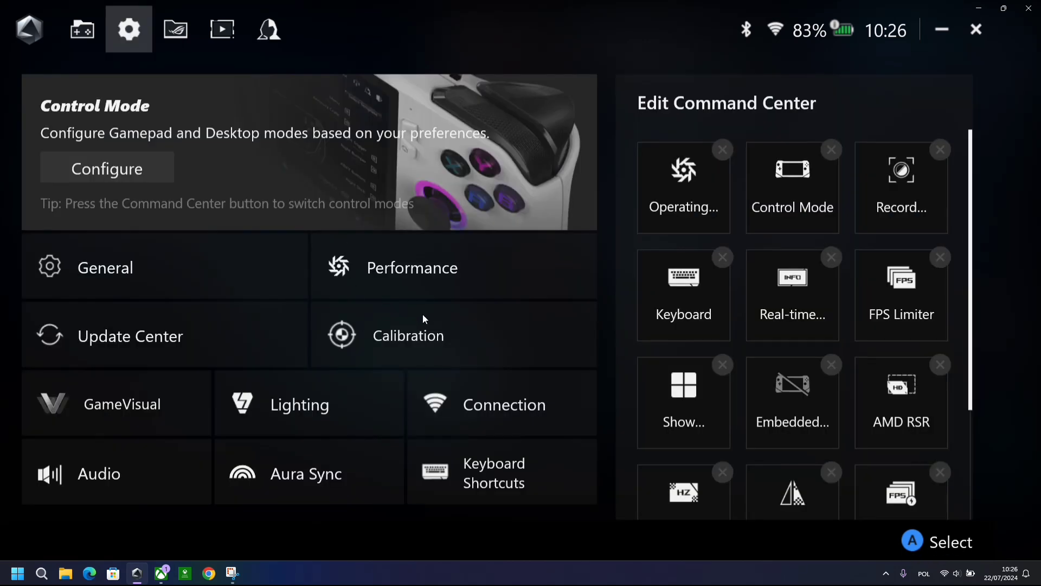
Step: Open the Game Library and browse All Games and the Game Platforms tiles
click(86, 37)
key(Down)
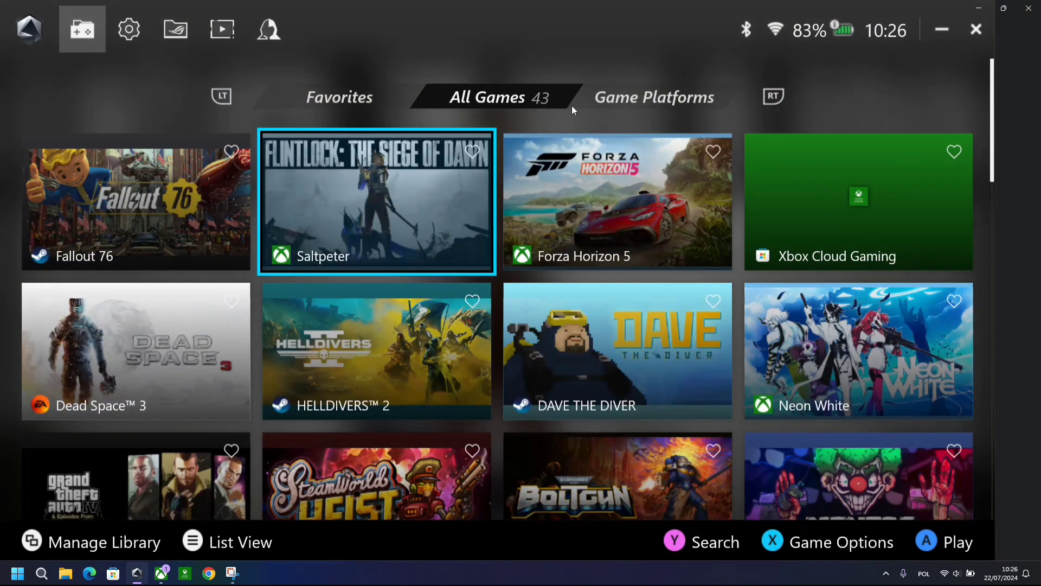
click(613, 106)
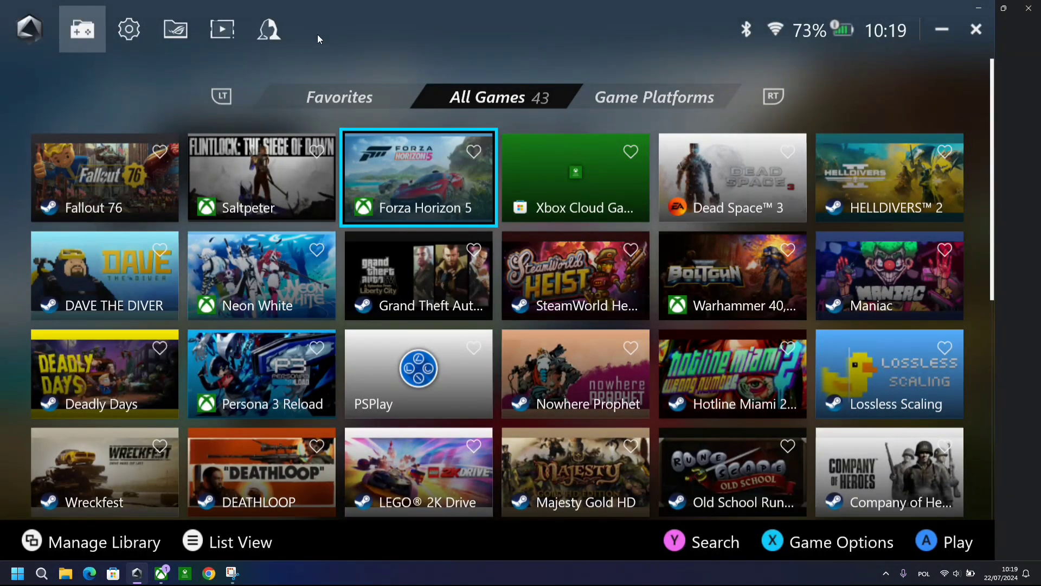
key(Right)
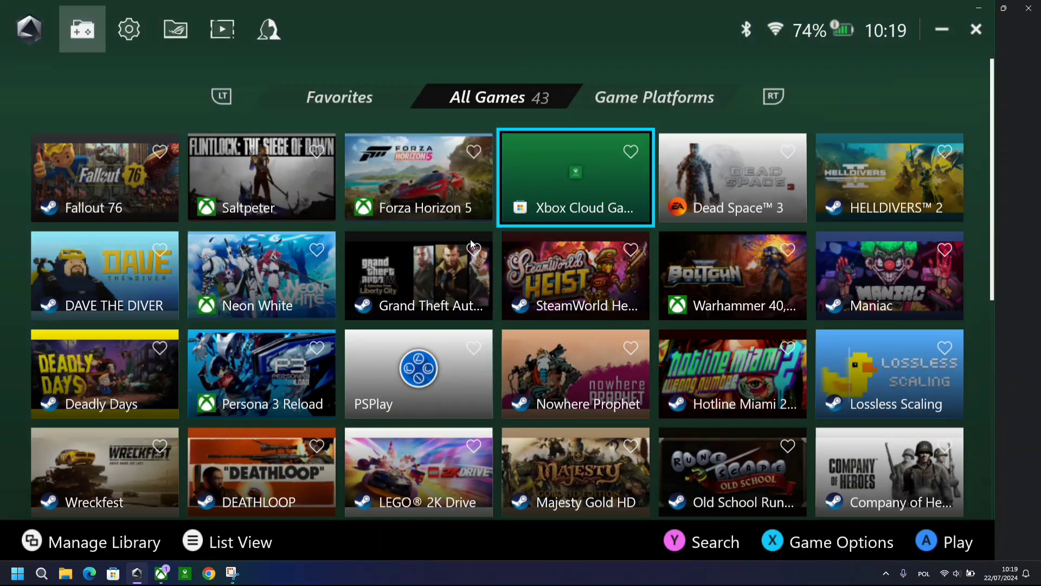
key(Left)
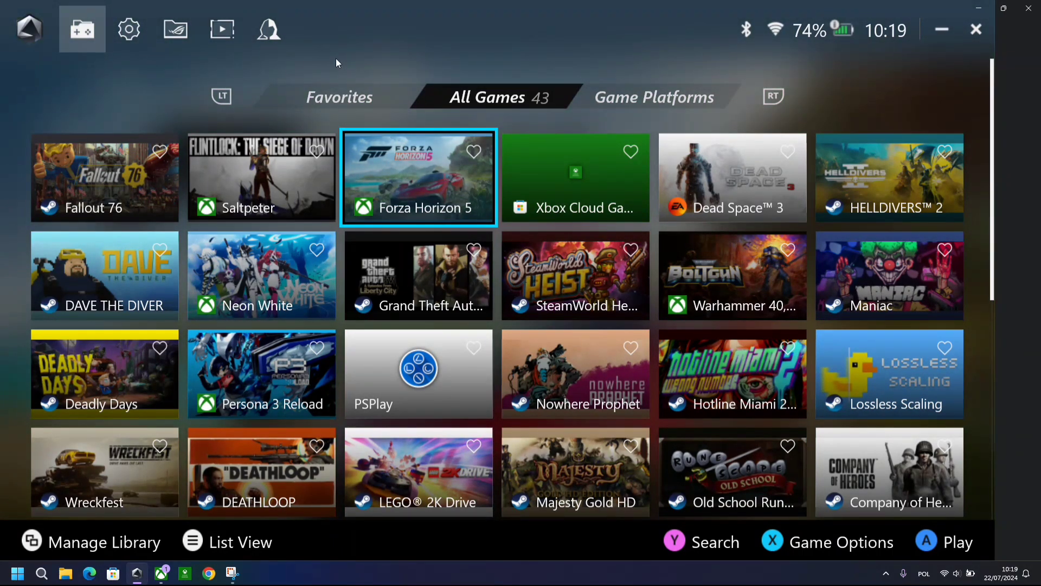